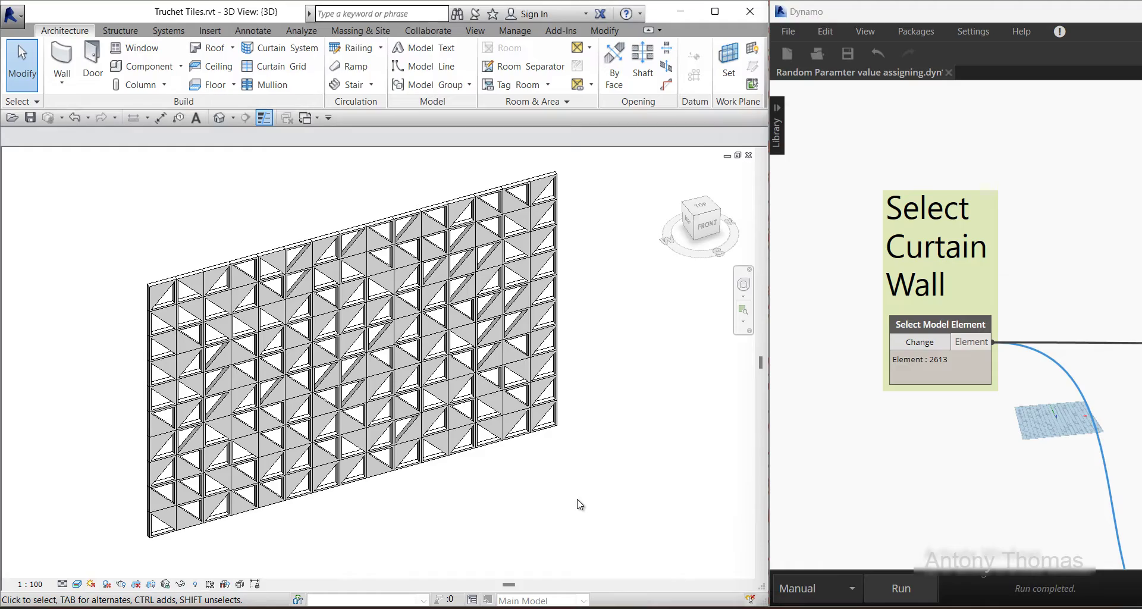
- Set the triangle-tile curtain wall as the Dynamo script's Select Model Element input
{"action": "left_click", "coordinate": [498, 452]}
{"action": "mouse_move", "coordinate": [498, 452]}
{"action": "middle_mouse_down", "text": "shift"}
{"action": "mouse_move", "coordinate": [505, 524]}
{"action": "mouse_move", "coordinate": [527, 497]}
{"action": "mouse_move", "coordinate": [533, 523]}
{"action": "middle_mouse_up", "text": "shift"}
{"action": "left_click", "coordinate": [533, 523]}
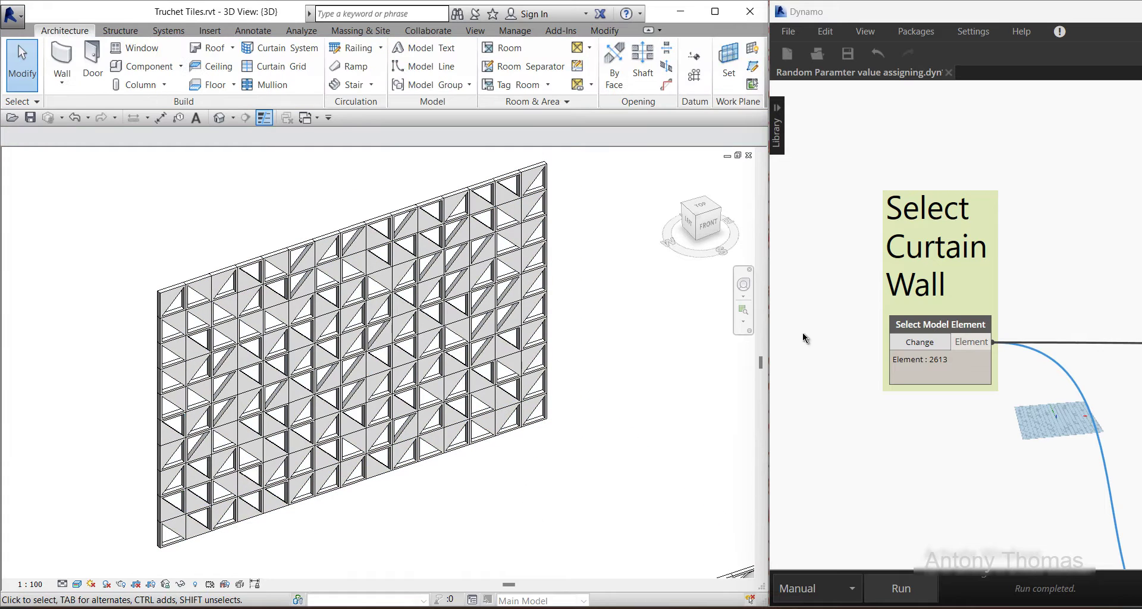
{"action": "left_click", "coordinate": [930, 344]}
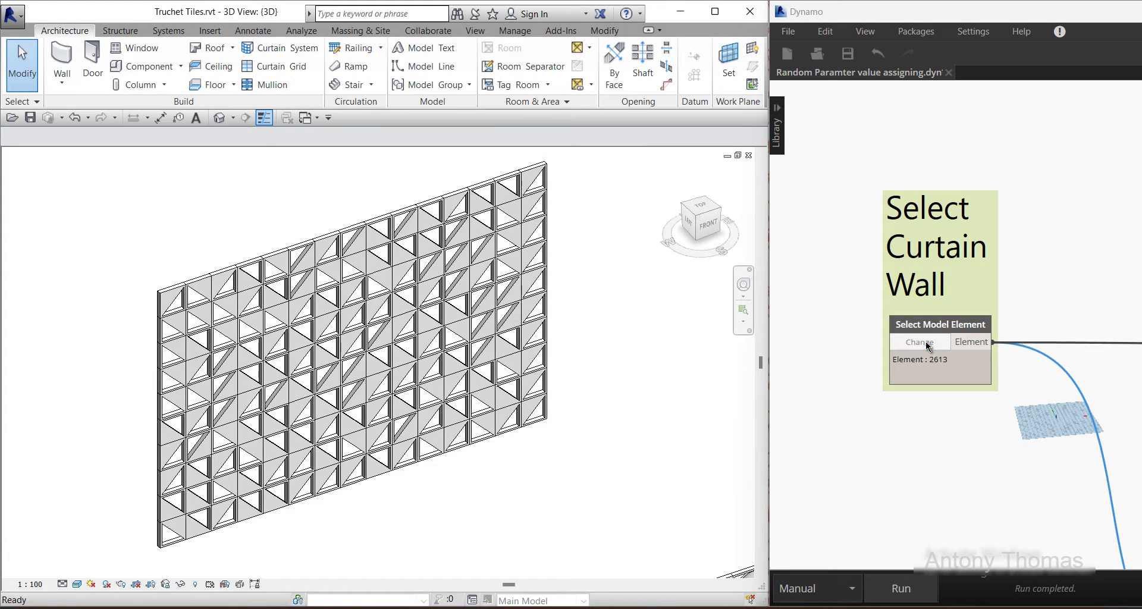
{"action": "left_click", "coordinate": [398, 209]}
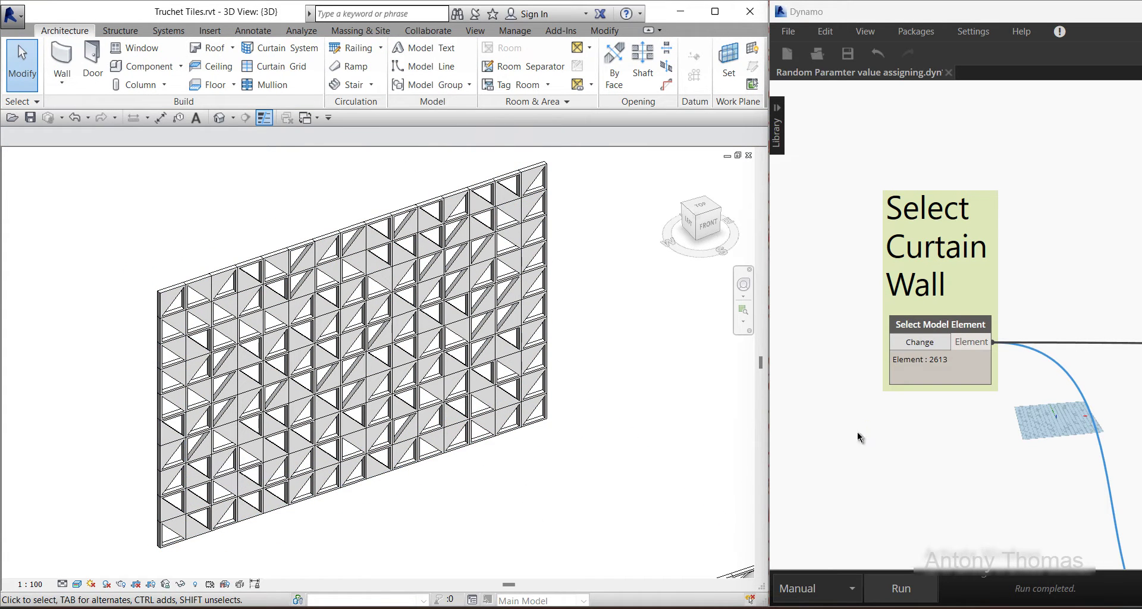
- Run the script twice to reshuffle the triangle panel orientations, checking each result
{"action": "left_click", "coordinate": [900, 589]}
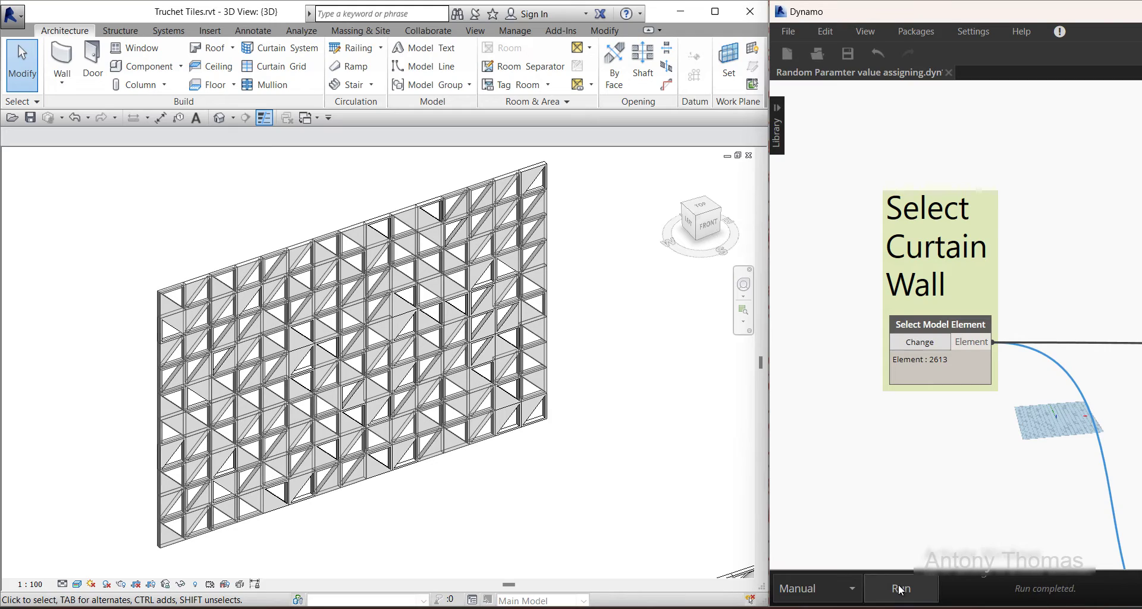
{"action": "mouse_move", "coordinate": [497, 502]}
{"action": "middle_mouse_down", "text": "shift"}
{"action": "mouse_move", "coordinate": [400, 541]}
{"action": "mouse_move", "coordinate": [428, 536]}
{"action": "middle_mouse_up", "text": "shift"}
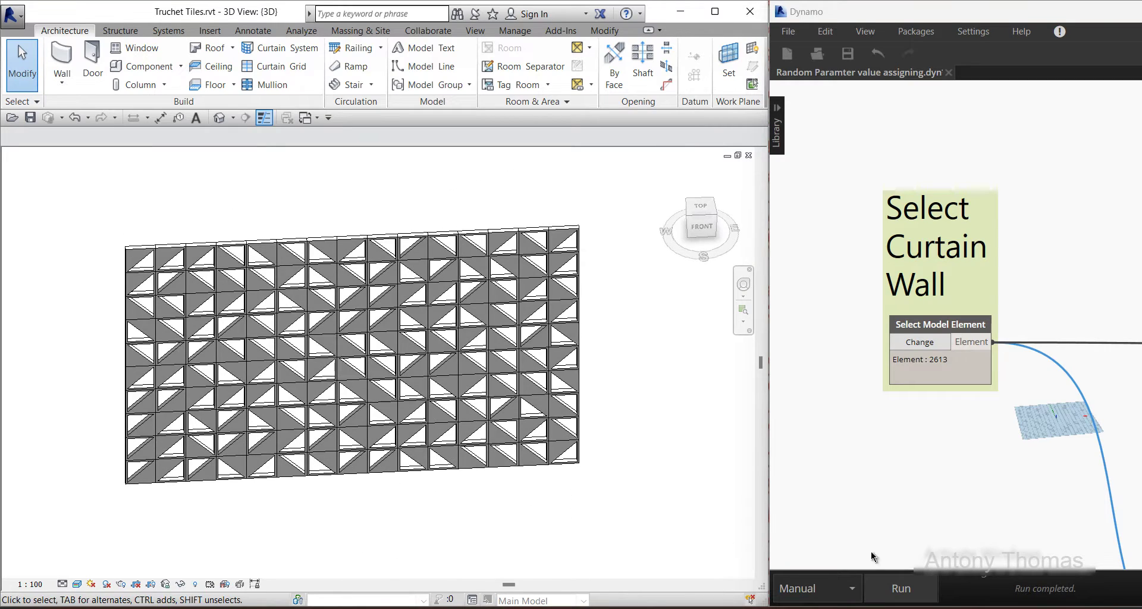
{"action": "left_click", "coordinate": [905, 589]}
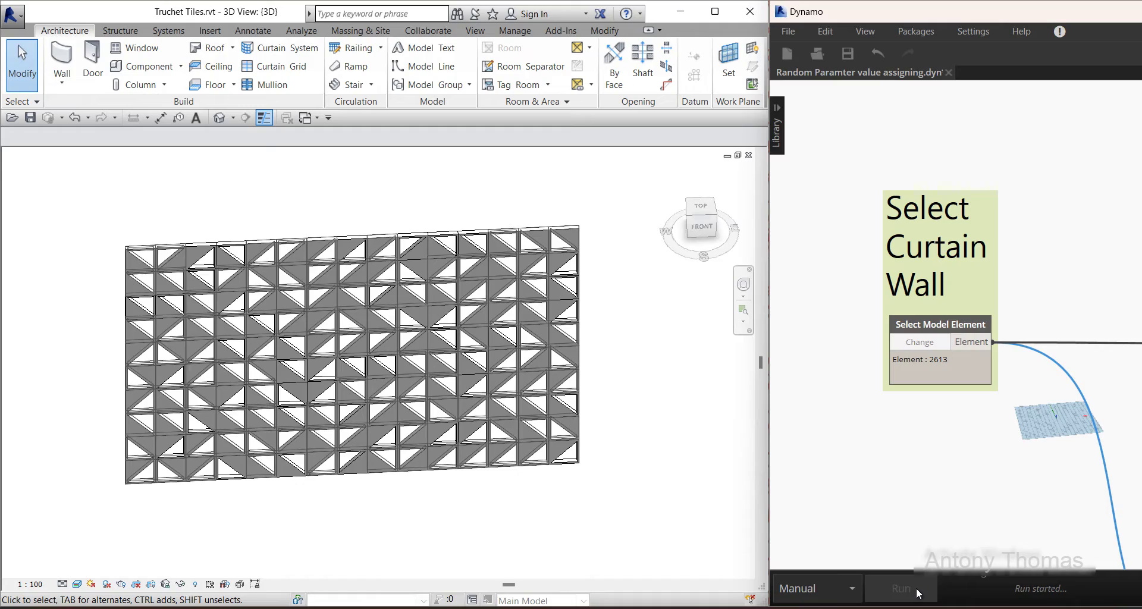
{"action": "middle_click_drag", "start_coordinate": [372, 503], "coordinate": [414, 486], "text": "shift"}
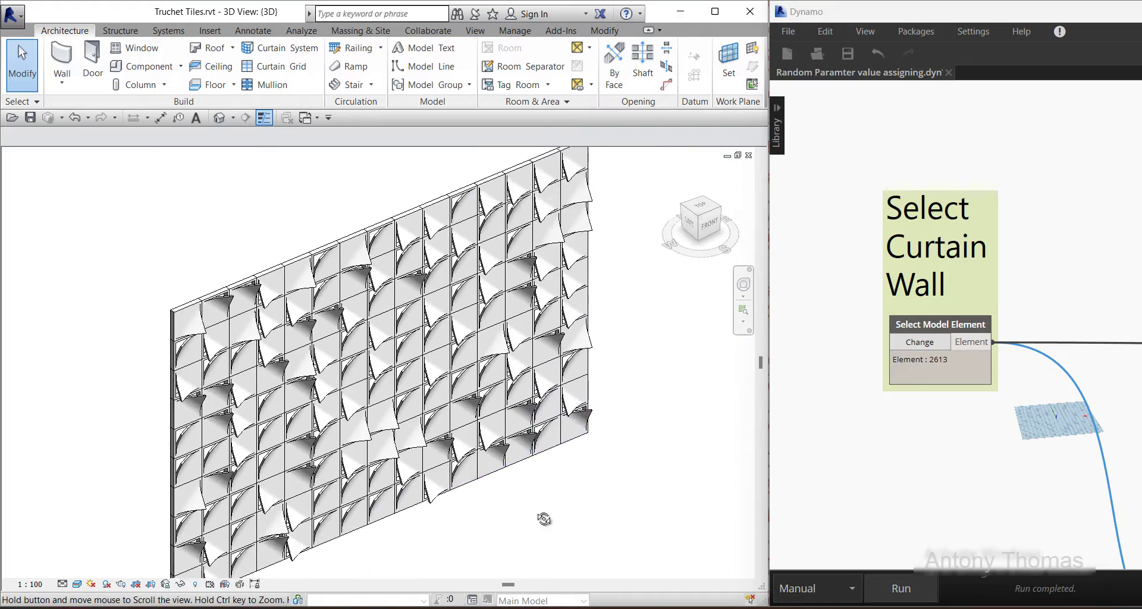
- Retarget the script's input to the curled-panel curtain wall (Element 158666)
{"action": "middle_click_drag", "start_coordinate": [624, 511], "coordinate": [518, 510], "text": "shift"}
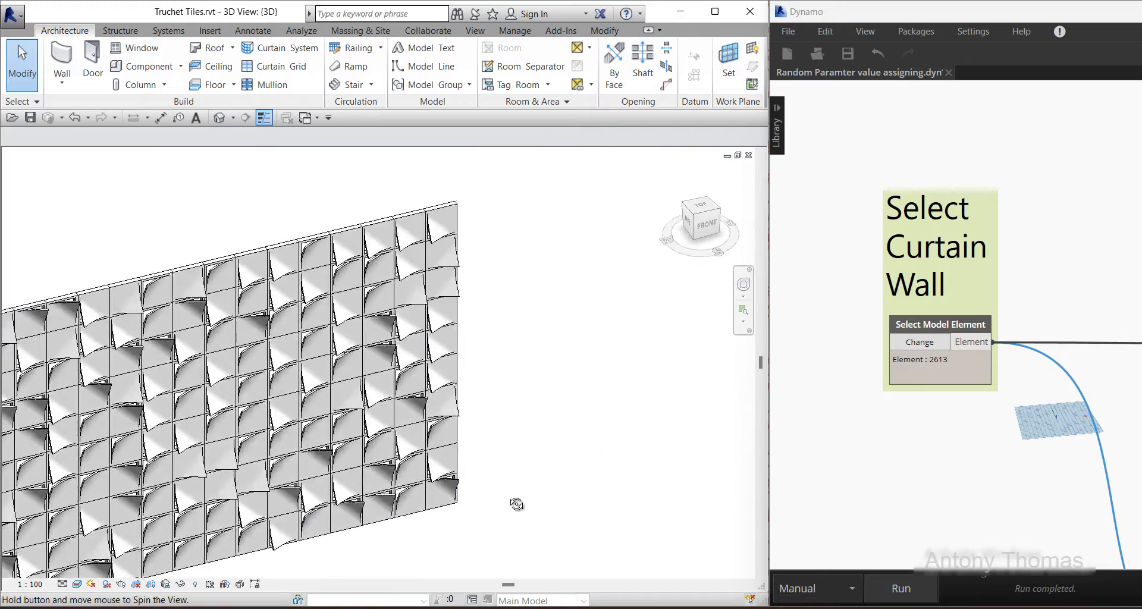
{"action": "left_click", "coordinate": [333, 219]}
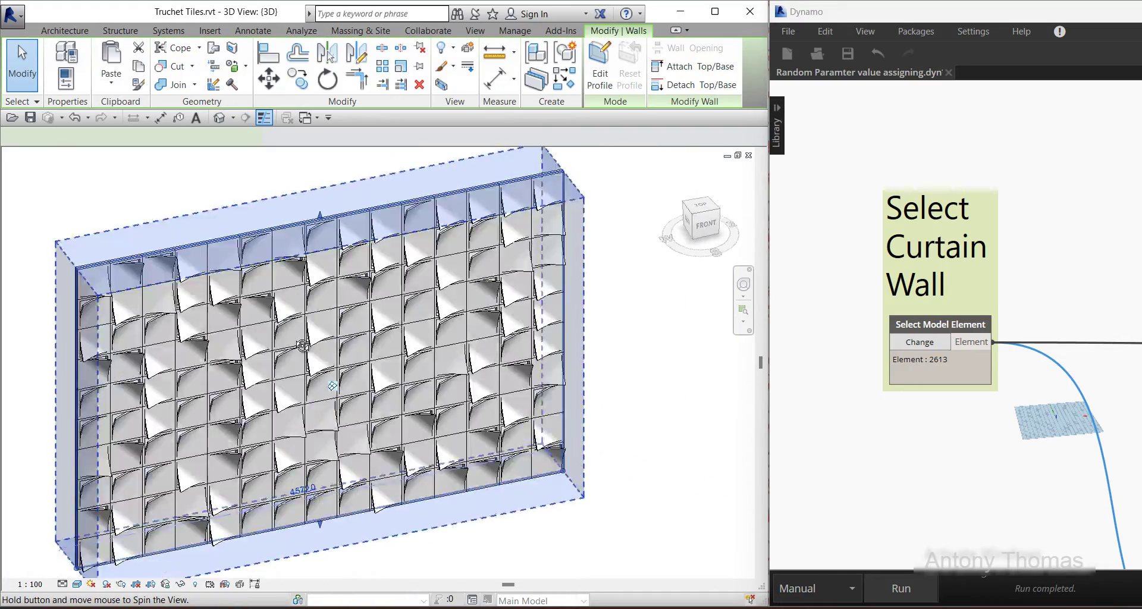
{"action": "middle_click_drag", "start_coordinate": [333, 219], "coordinate": [404, 326], "text": "shift"}
{"action": "left_click", "coordinate": [913, 333]}
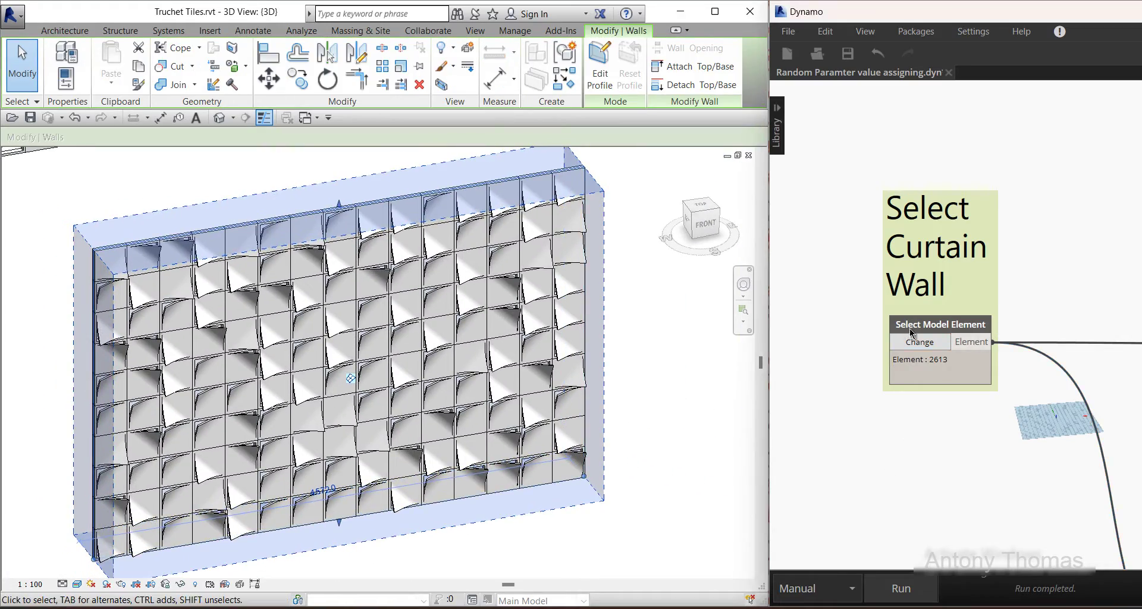
{"action": "left_click", "coordinate": [916, 343]}
{"action": "left_click", "coordinate": [383, 206]}
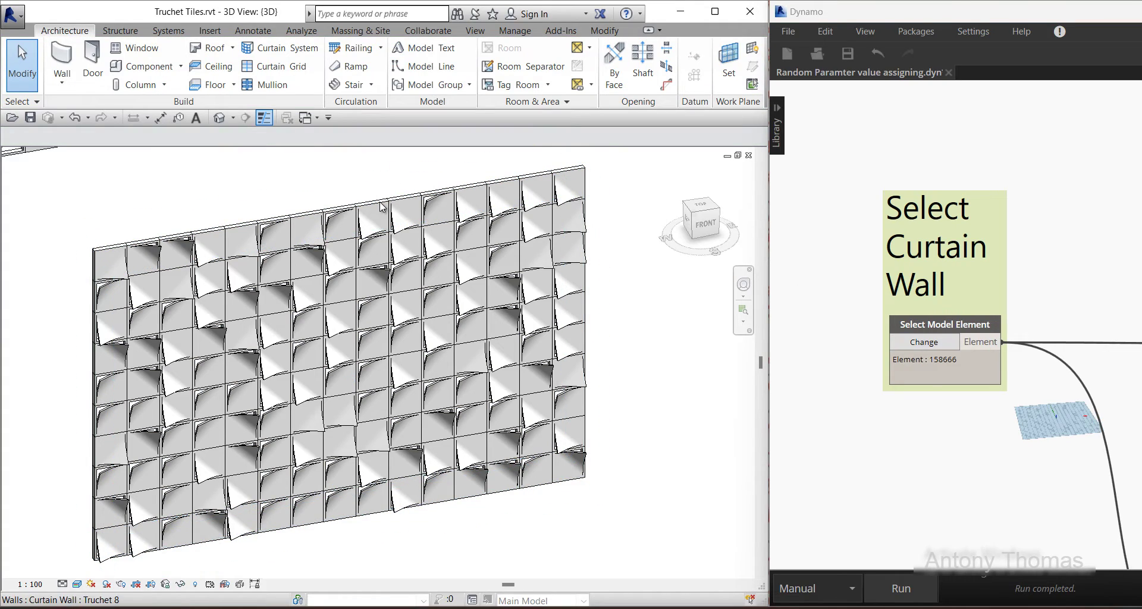
- Run the script five times to generate new random curled-tile patterns
{"action": "left_click", "coordinate": [900, 589]}
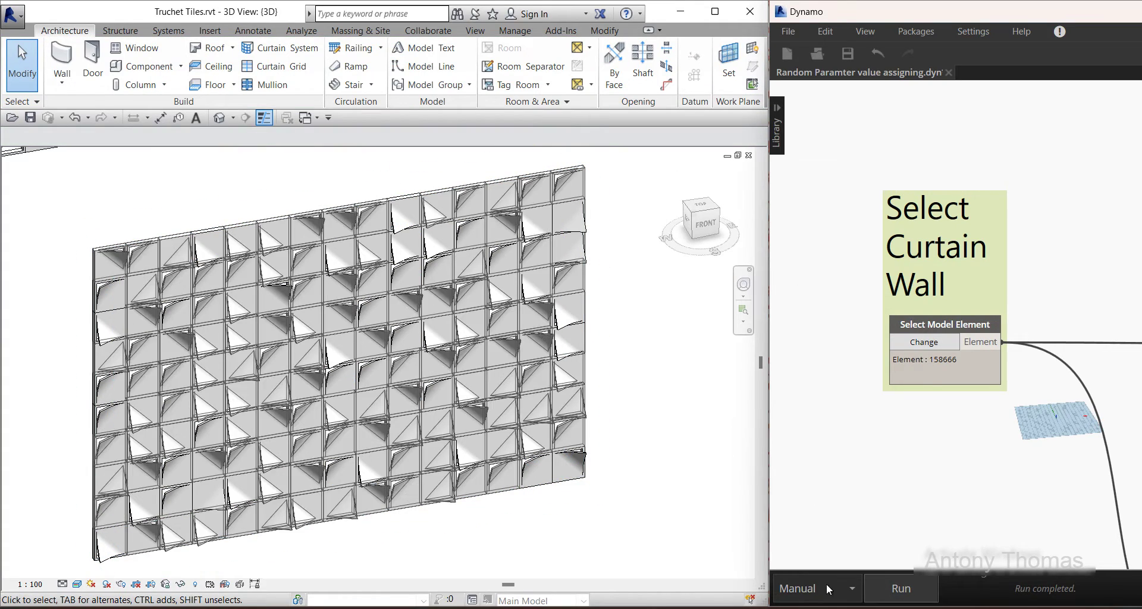
{"action": "left_click", "coordinate": [900, 589]}
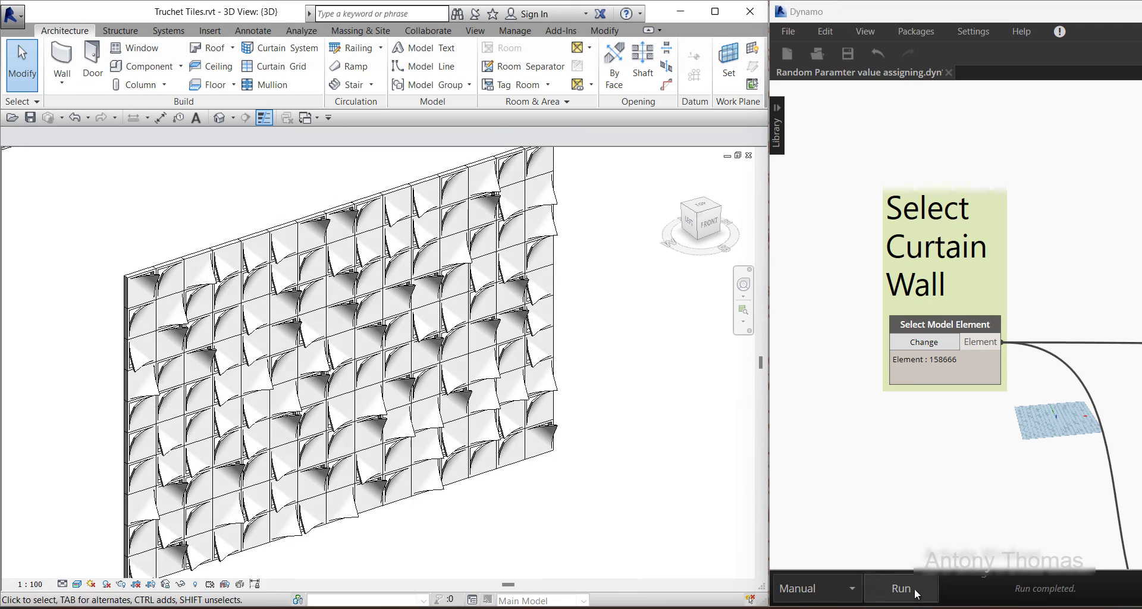
{"action": "left_click", "coordinate": [916, 594]}
{"action": "left_click", "coordinate": [911, 592]}
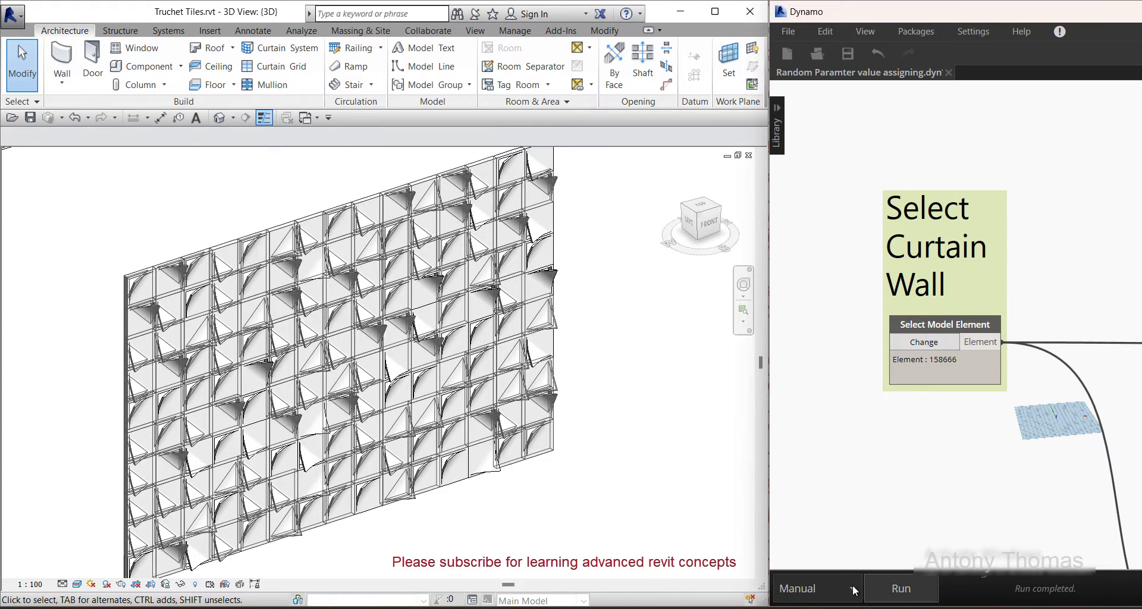
{"action": "middle_click_drag", "start_coordinate": [381, 535], "coordinate": [355, 545], "text": "shift"}
{"action": "left_click", "coordinate": [887, 589]}
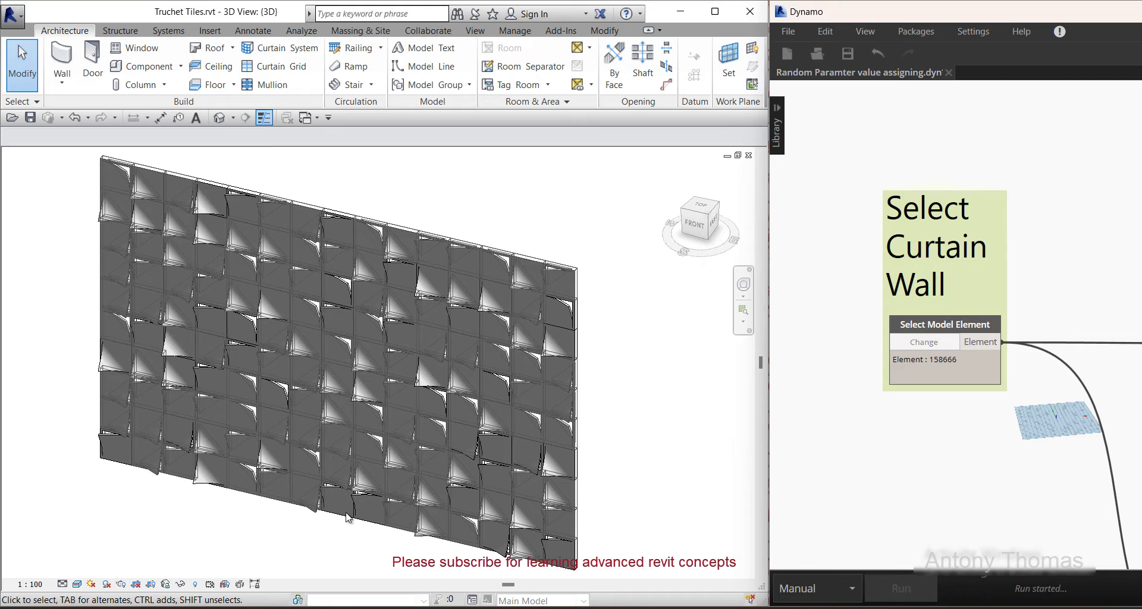
{"action": "middle_click_drag", "start_coordinate": [268, 543], "coordinate": [392, 539], "text": "shift"}
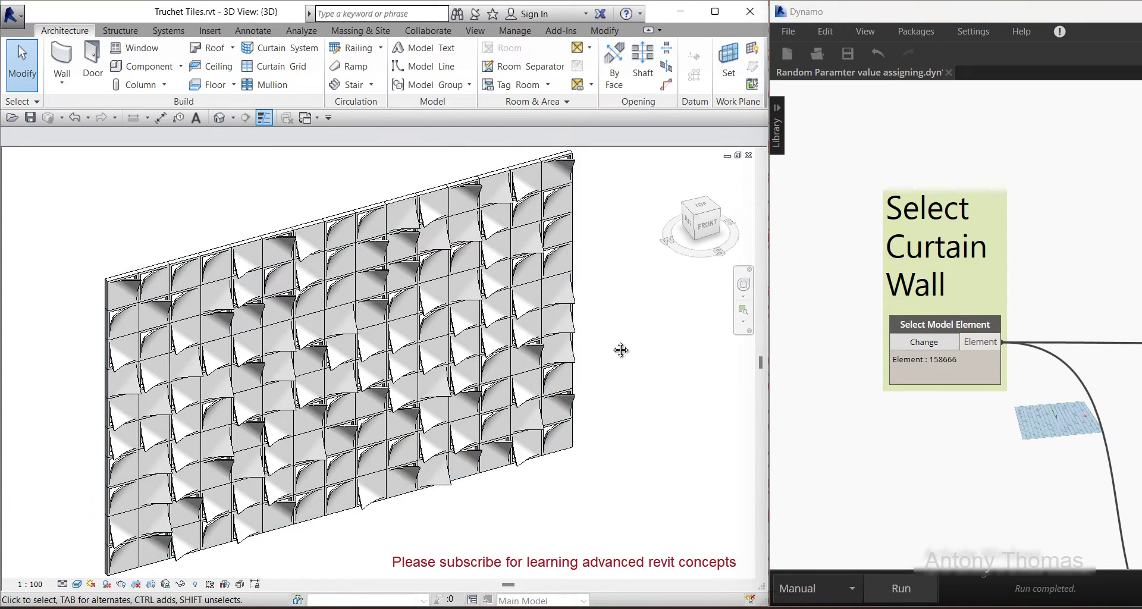
{"action": "scroll", "coordinate": [655, 360], "scroll_direction": "up", "scroll_amount": 2}
{"action": "scroll", "coordinate": [655, 360], "scroll_direction": "up", "scroll_amount": 2}
{"action": "mouse_move", "coordinate": [654, 360]}
{"action": "middle_mouse_down", "text": "shift"}
{"action": "mouse_move", "coordinate": [566, 372]}
{"action": "mouse_move", "coordinate": [624, 543]}
{"action": "mouse_move", "coordinate": [345, 518]}
{"action": "mouse_move", "coordinate": [469, 185]}
{"action": "mouse_move", "coordinate": [513, 240]}
{"action": "middle_mouse_up", "text": "shift"}
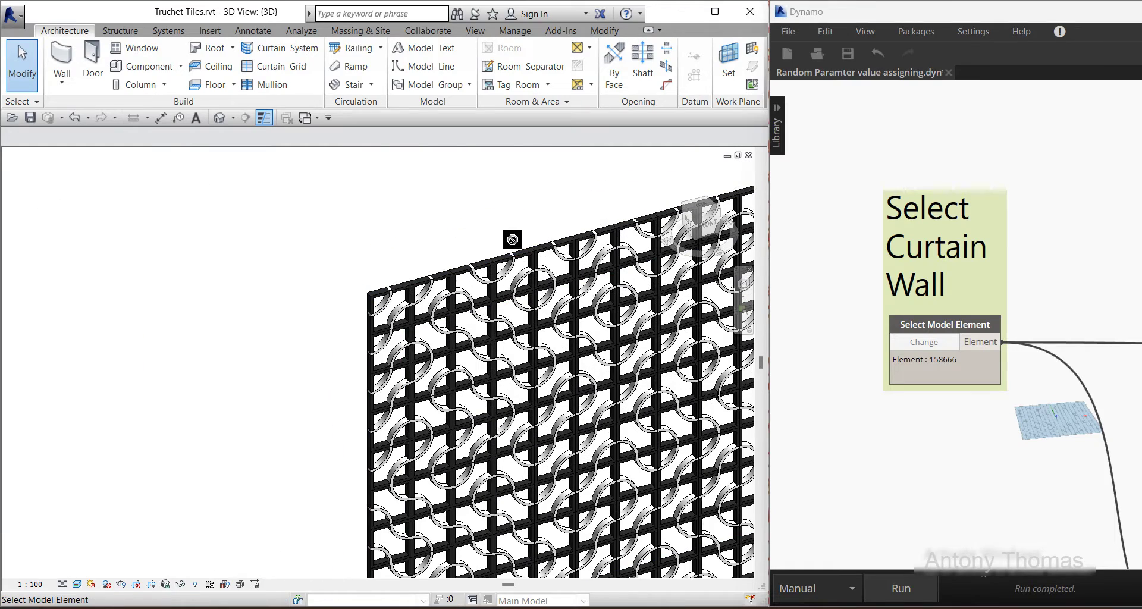
- Retarget the script to the ring-pattern wall (Element 12170) and run it once
{"action": "left_click", "coordinate": [539, 252]}
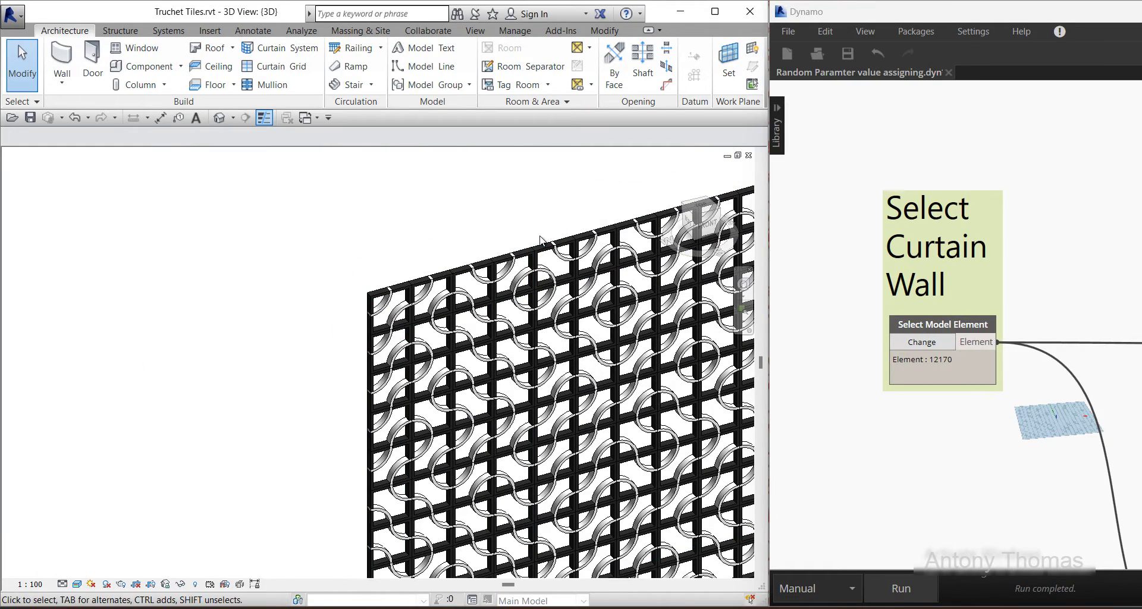
{"action": "left_click", "coordinate": [541, 243]}
{"action": "mouse_move", "coordinate": [541, 242]}
{"action": "middle_mouse_down", "text": "shift"}
{"action": "mouse_move", "coordinate": [499, 345]}
{"action": "mouse_move", "coordinate": [511, 395]}
{"action": "mouse_move", "coordinate": [782, 447]}
{"action": "middle_mouse_up", "text": "shift"}
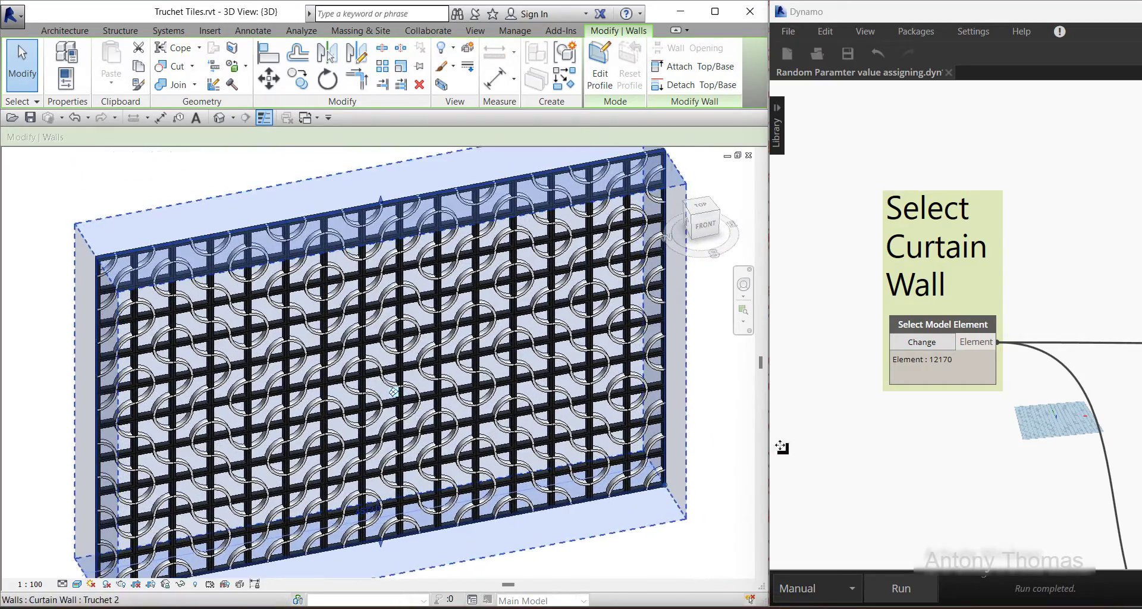
{"action": "left_click", "coordinate": [921, 345]}
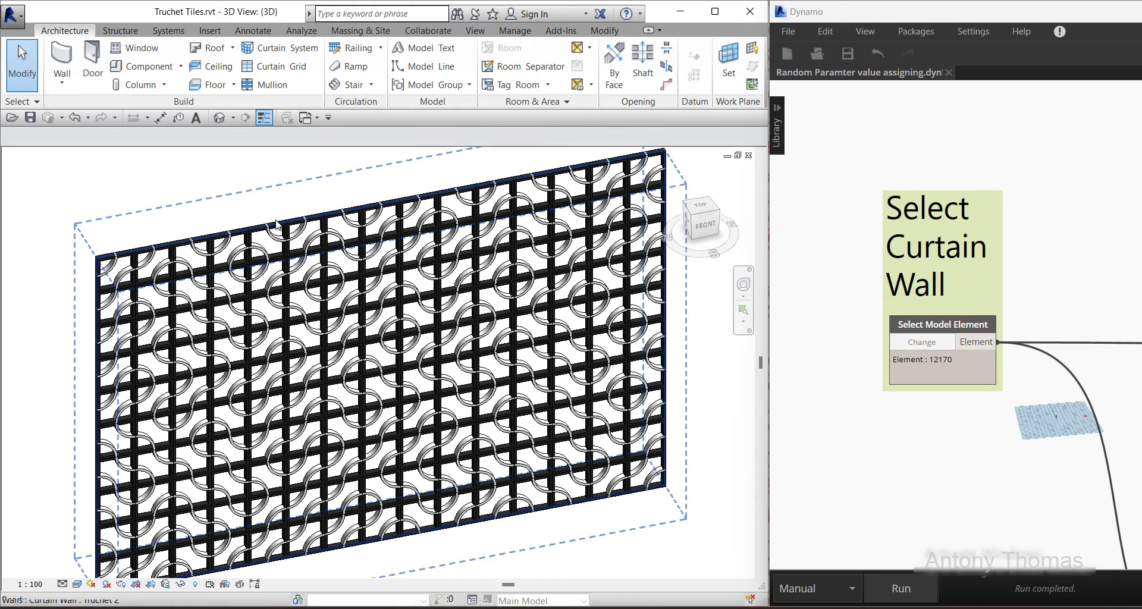
{"action": "left_click", "coordinate": [277, 225]}
{"action": "left_click", "coordinate": [899, 595]}
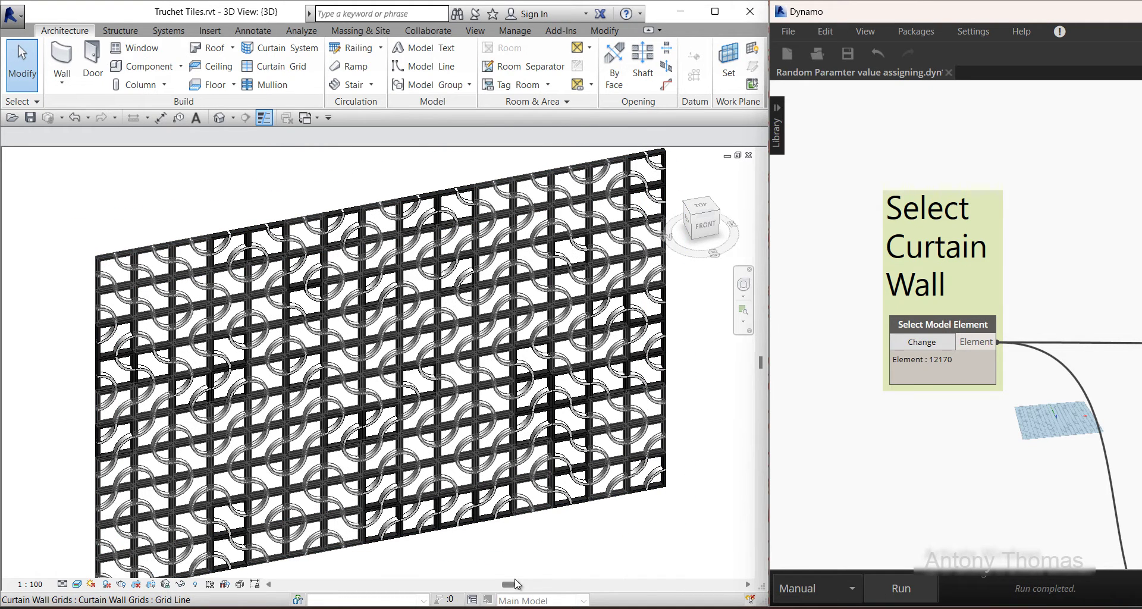
{"action": "mouse_move", "coordinate": [508, 582]}
{"action": "middle_mouse_down", "text": "shift"}
{"action": "mouse_move", "coordinate": [494, 556]}
{"action": "mouse_move", "coordinate": [597, 562]}
{"action": "mouse_move", "coordinate": [510, 279]}
{"action": "mouse_move", "coordinate": [373, 186]}
{"action": "middle_mouse_up", "text": "shift"}
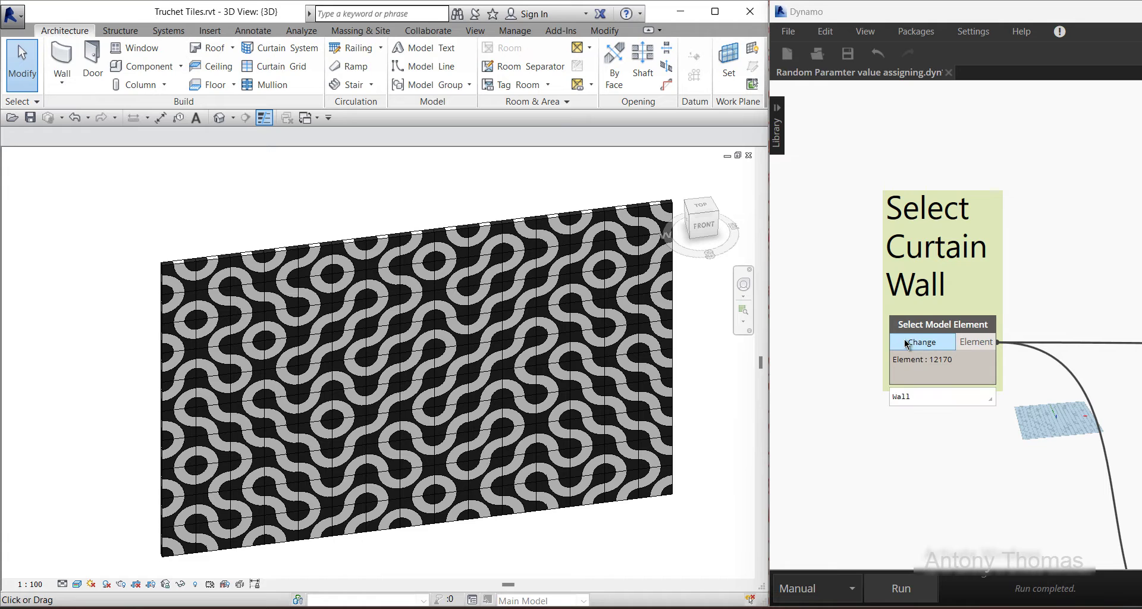
- Set the black-and-grey arc-tile wall (Element 163041) as the script input
{"action": "left_click", "coordinate": [907, 344]}
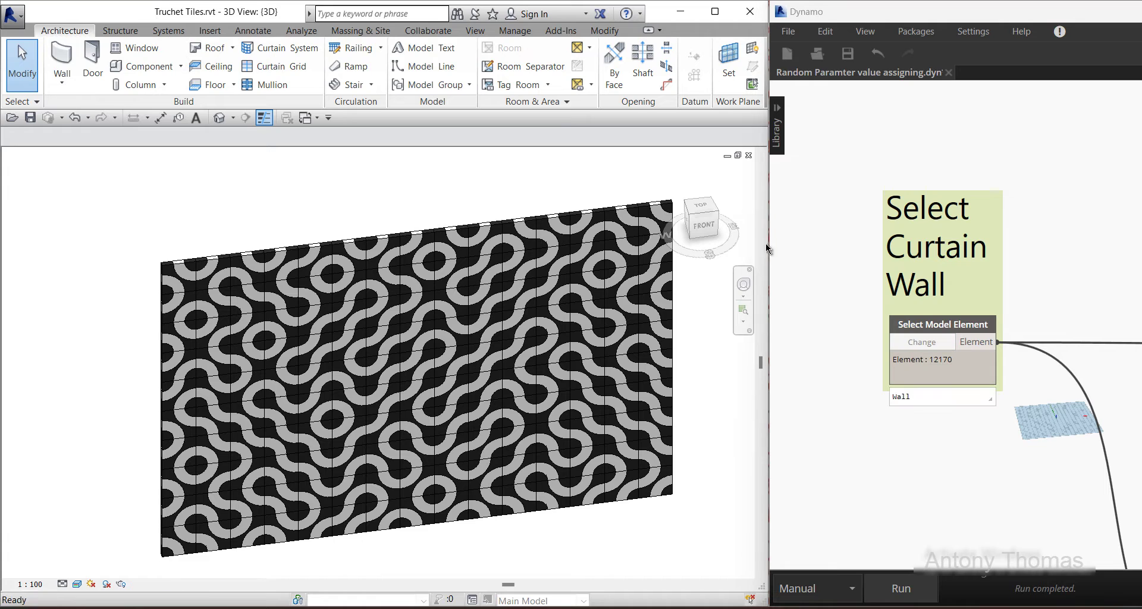
{"action": "left_click", "coordinate": [404, 232]}
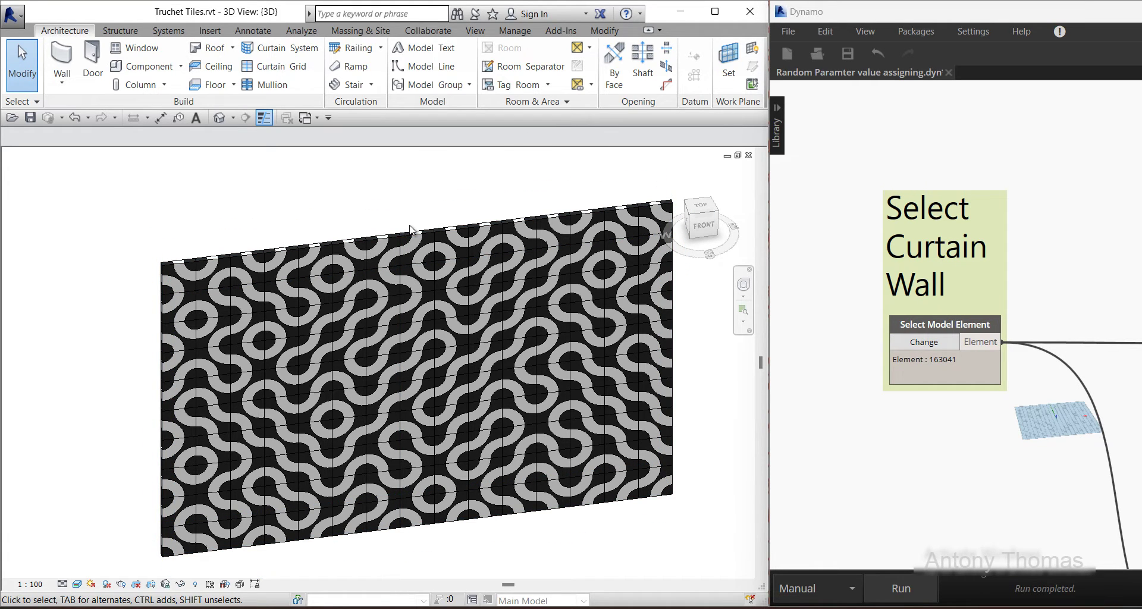
{"action": "mouse_move", "coordinate": [411, 229]}
{"action": "middle_mouse_down", "text": "shift"}
{"action": "mouse_move", "coordinate": [451, 328]}
{"action": "mouse_move", "coordinate": [684, 440]}
{"action": "mouse_move", "coordinate": [657, 456]}
{"action": "middle_mouse_up", "text": "shift"}
{"action": "left_click", "coordinate": [680, 462]}
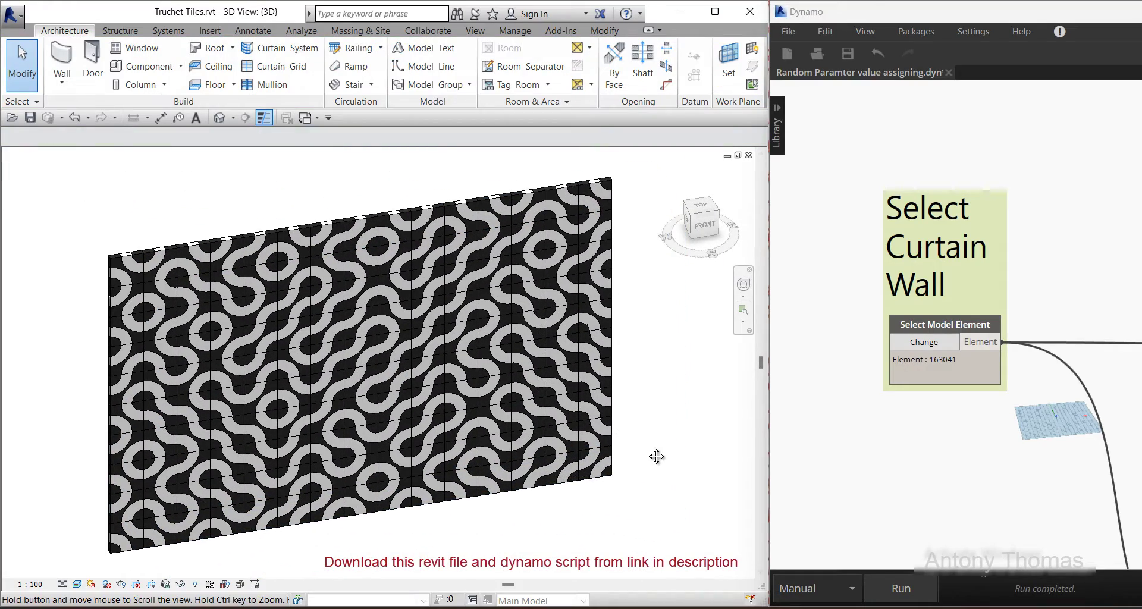
- Run the script four times to shuffle the arc tiles into new patterns
{"action": "left_click", "coordinate": [923, 592]}
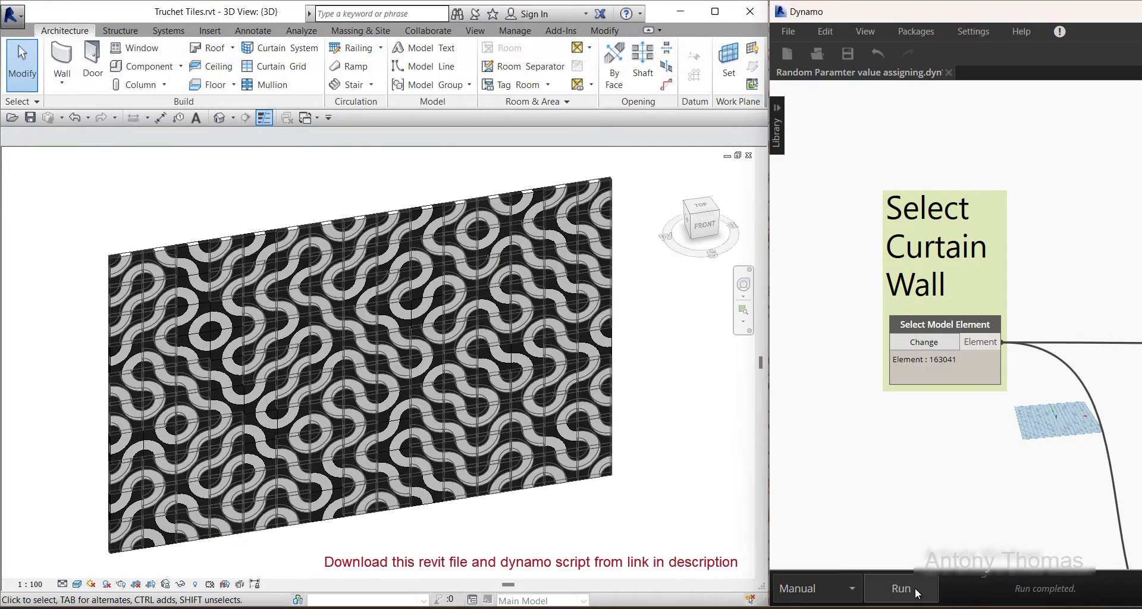
{"action": "left_click", "coordinate": [916, 591]}
{"action": "left_click", "coordinate": [893, 588]}
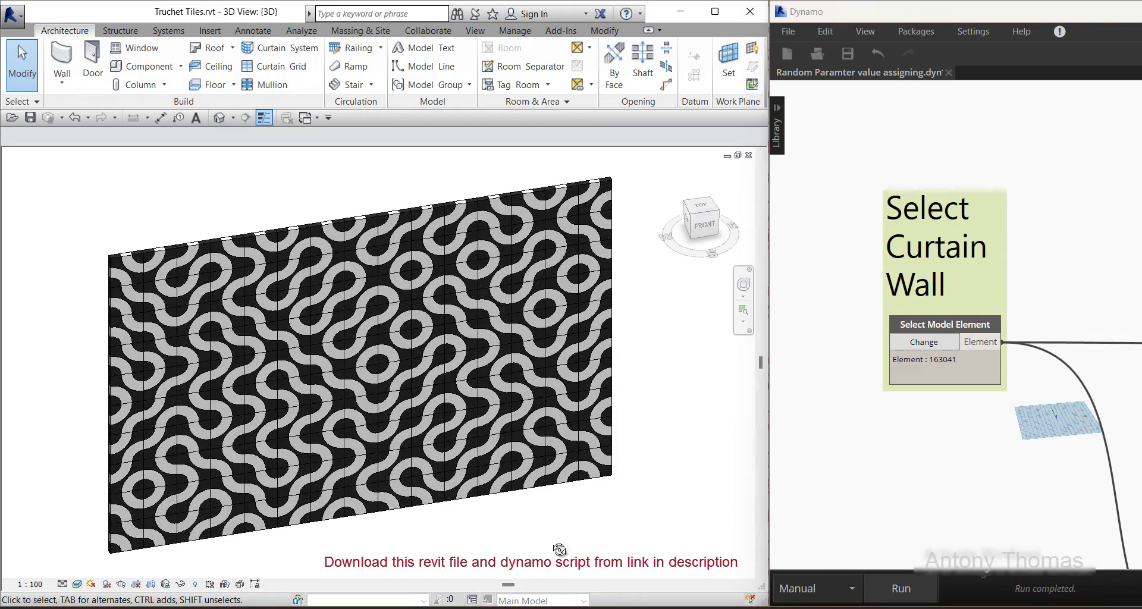
{"action": "mouse_move", "coordinate": [523, 535]}
{"action": "middle_mouse_down", "text": "shift"}
{"action": "mouse_move", "coordinate": [497, 517]}
{"action": "mouse_move", "coordinate": [551, 503]}
{"action": "middle_mouse_up", "text": "shift"}
{"action": "left_click", "coordinate": [923, 589]}
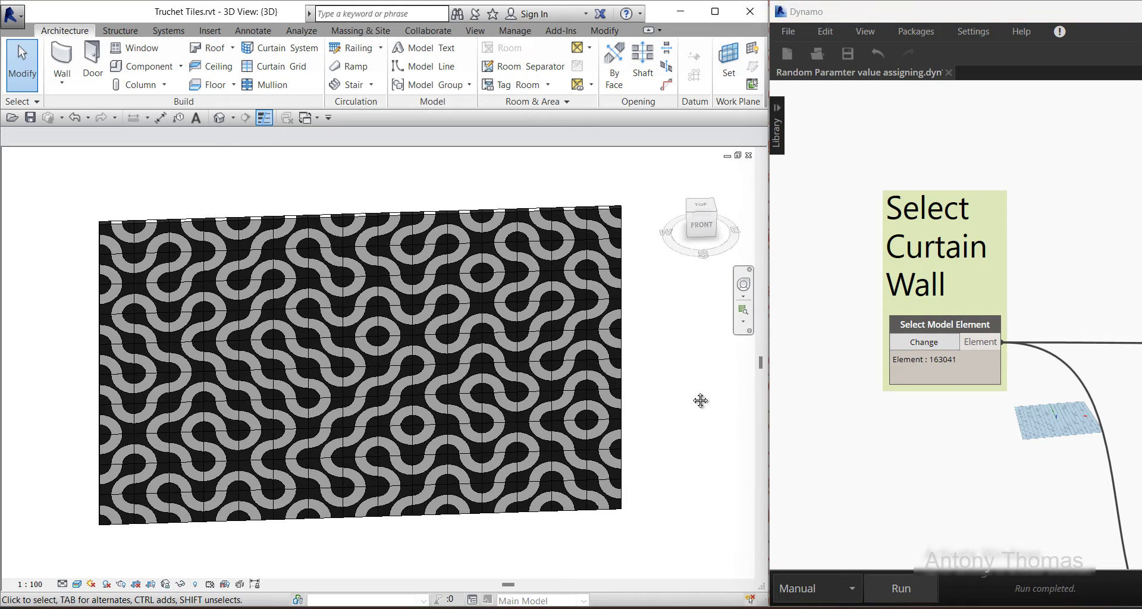
{"action": "middle_click_drag", "start_coordinate": [703, 398], "coordinate": [323, 454]}
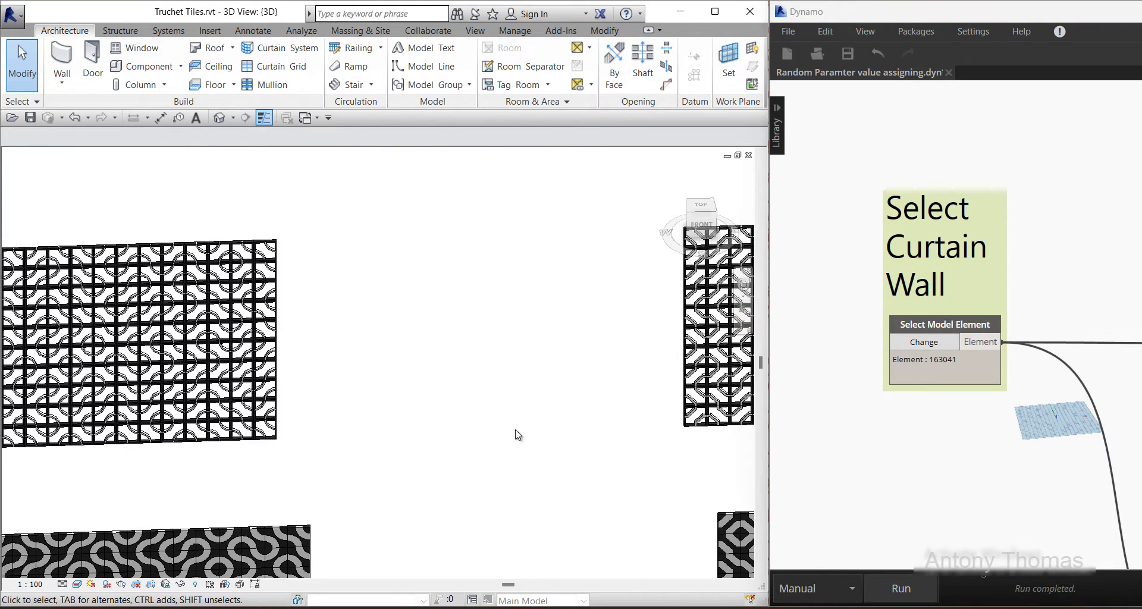
- Target the upper black-and-white curtain wall and run the script to reshuffle it
{"action": "scroll", "coordinate": [518, 433], "scroll_direction": "down", "scroll_amount": 3}
{"action": "mouse_move", "coordinate": [522, 432]}
{"action": "middle_mouse_down", "text": "shift"}
{"action": "mouse_move", "coordinate": [571, 429]}
{"action": "mouse_move", "coordinate": [511, 393]}
{"action": "middle_mouse_up", "text": "shift"}
{"action": "left_click", "coordinate": [894, 344]}
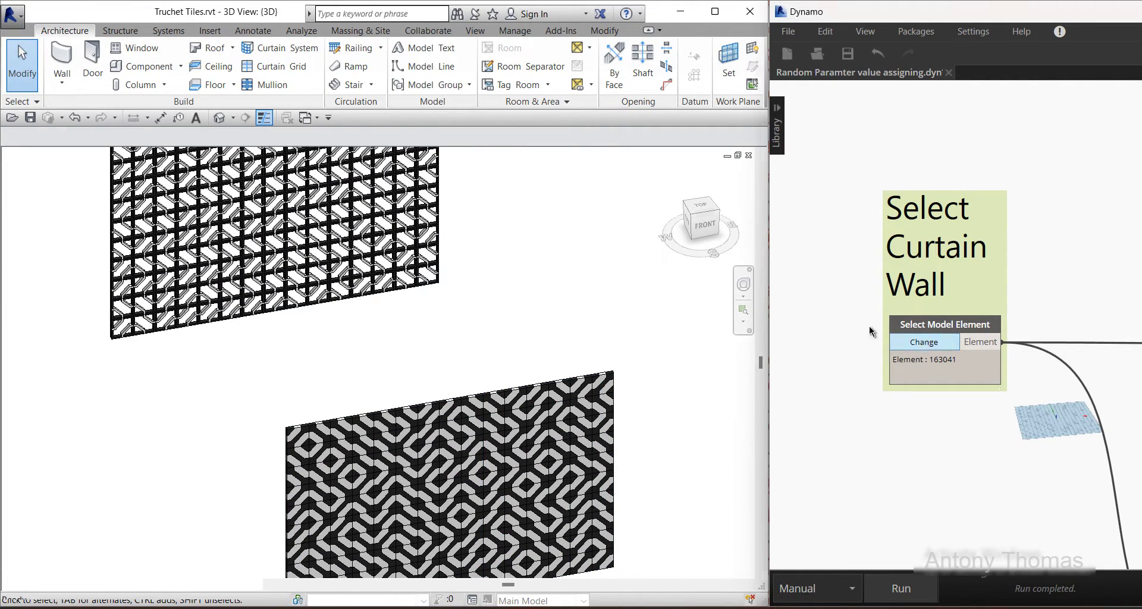
{"action": "left_click", "coordinate": [378, 311]}
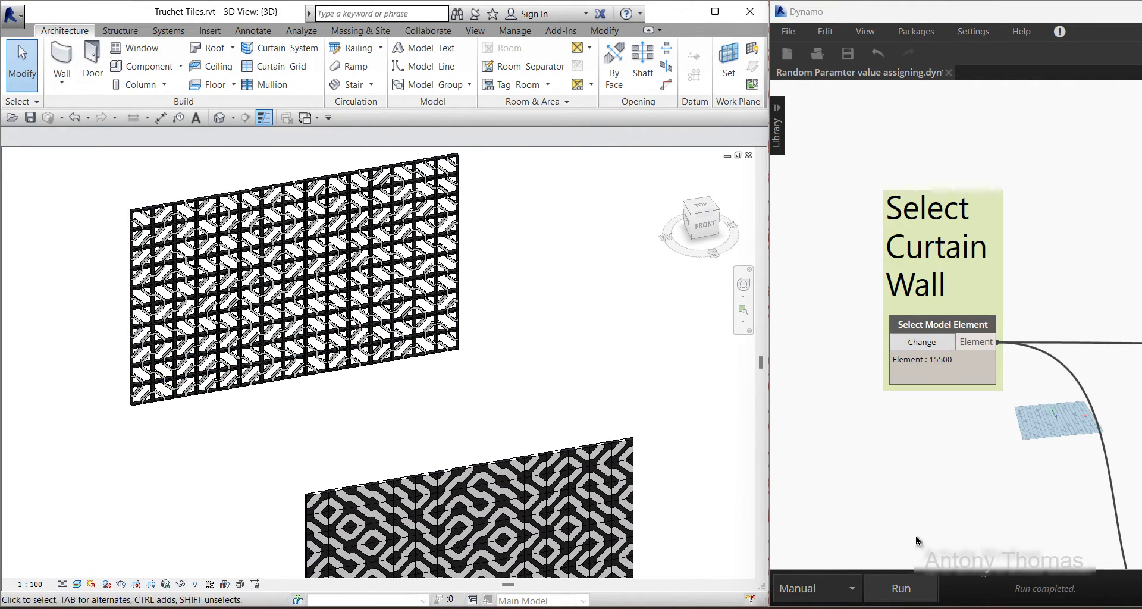
{"action": "left_click", "coordinate": [901, 589]}
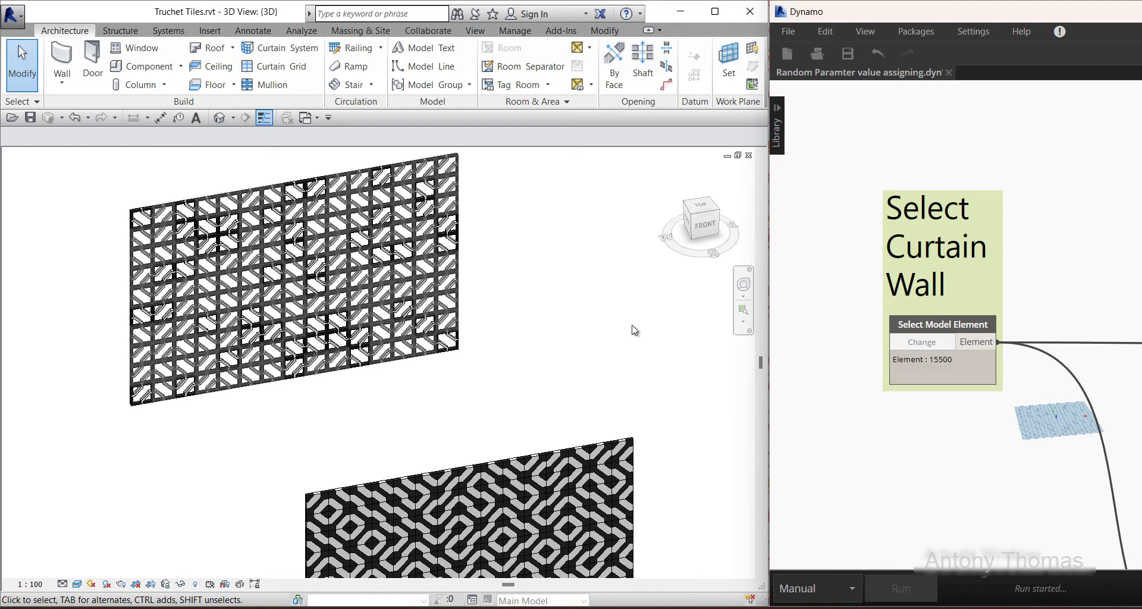
{"action": "left_click", "coordinate": [912, 589]}
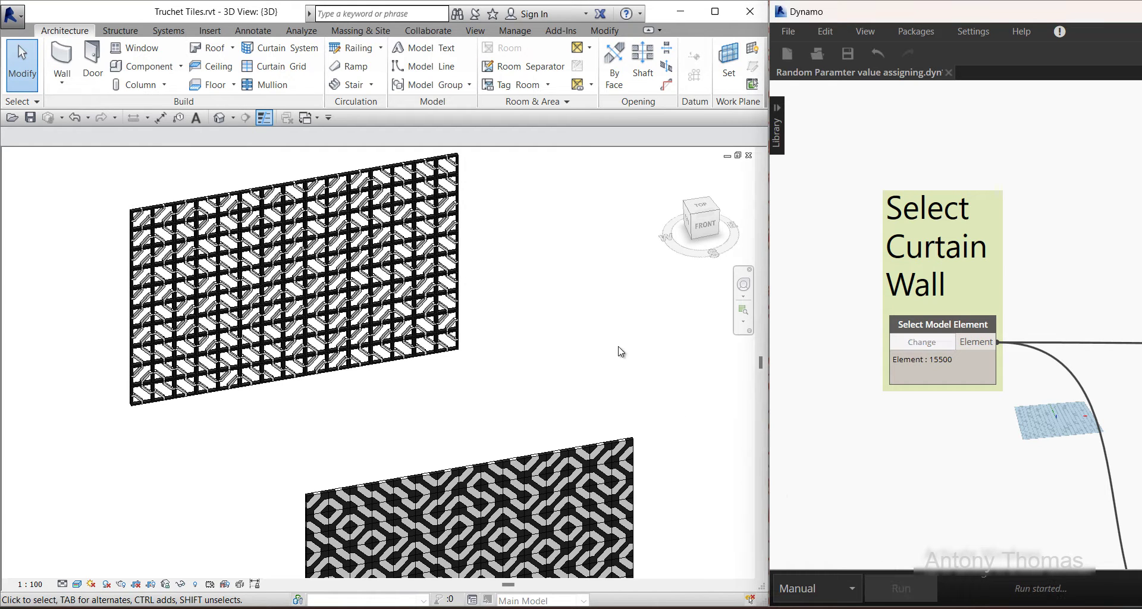
- Target the lower Truchet 10 wall and run the script twice for new arrangements
{"action": "left_click", "coordinate": [892, 341]}
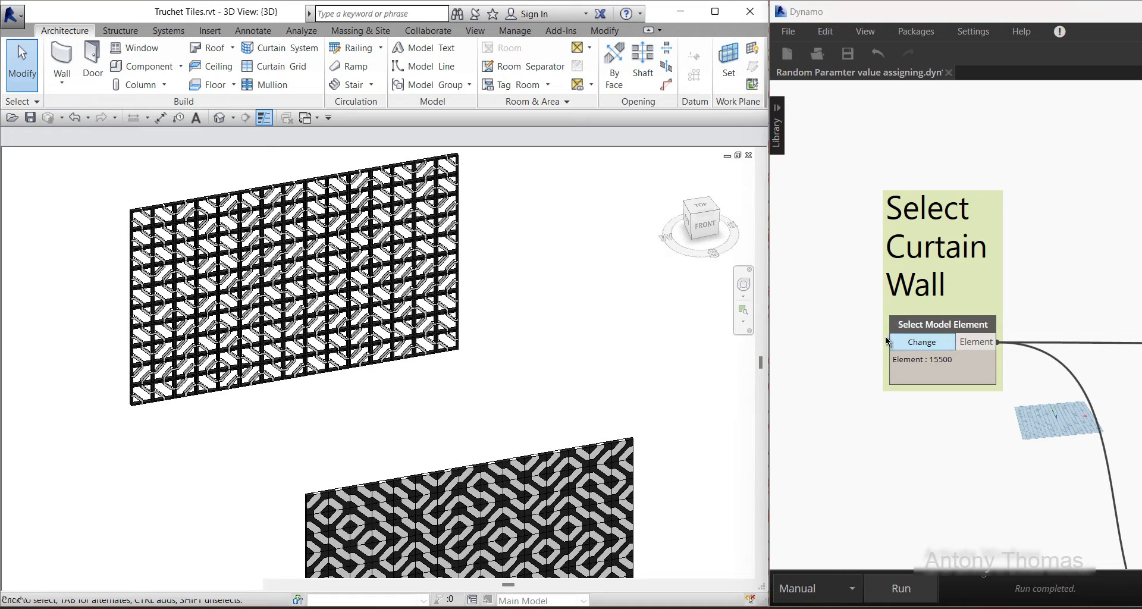
{"action": "left_click", "coordinate": [599, 444]}
{"action": "middle_click_drag", "start_coordinate": [585, 377], "coordinate": [572, 309]}
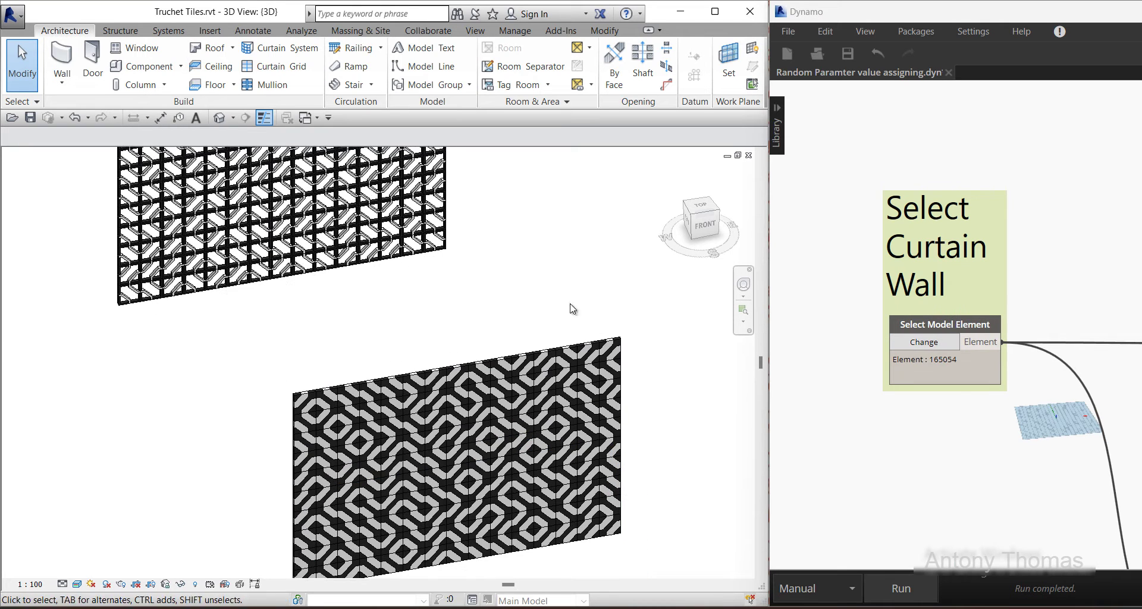
{"action": "left_click", "coordinate": [900, 595]}
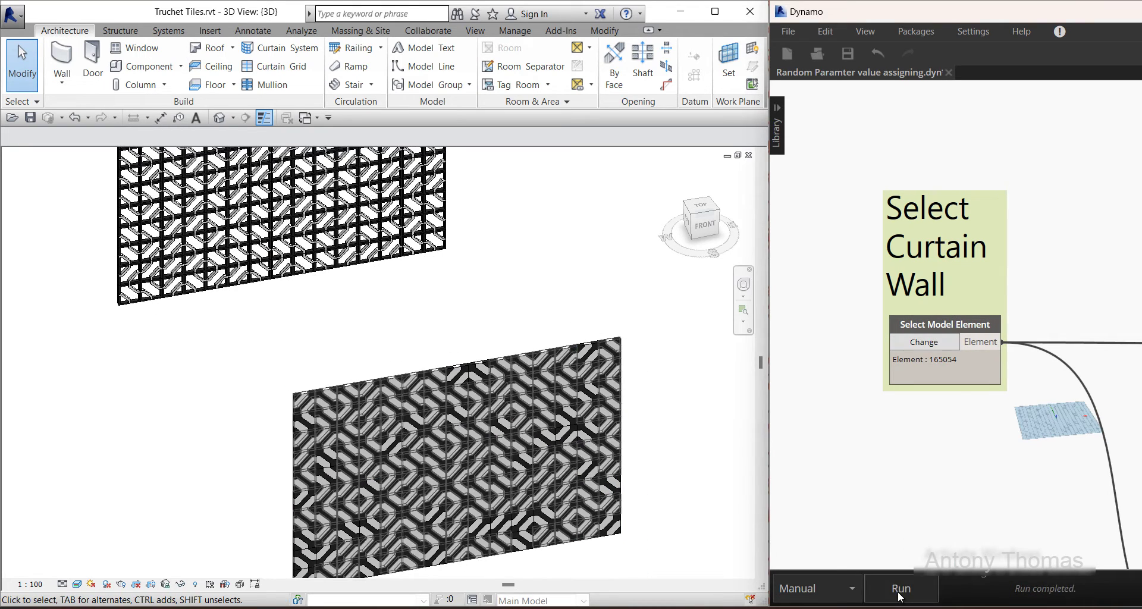
{"action": "middle_click_drag", "start_coordinate": [684, 457], "coordinate": [670, 383]}
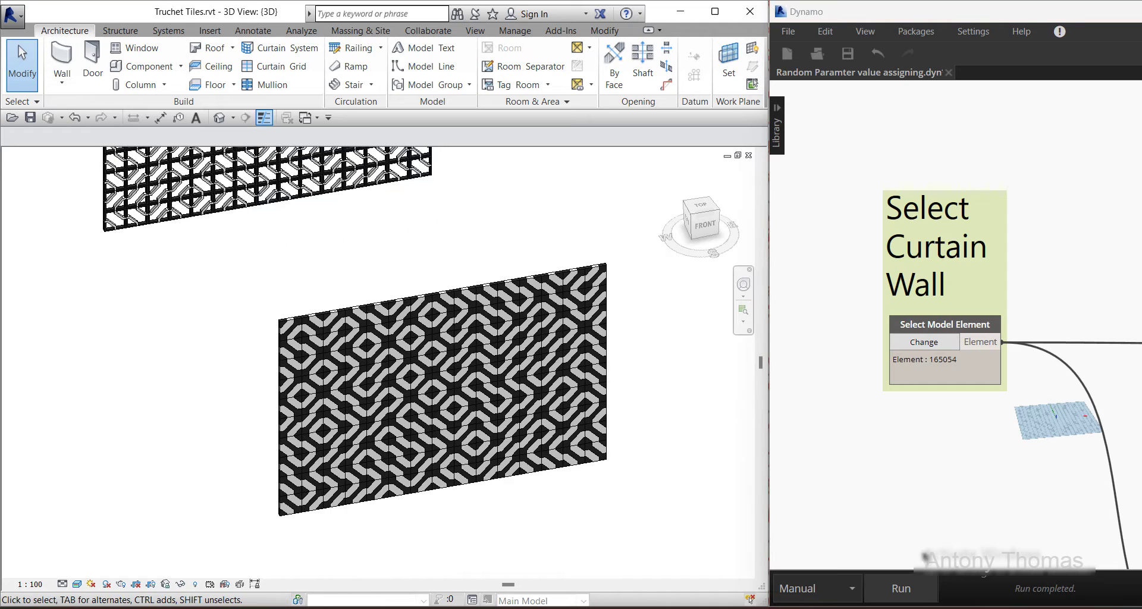
{"action": "scroll", "coordinate": [615, 477], "scroll_direction": "up", "scroll_amount": 2}
{"action": "left_click", "coordinate": [914, 600]}
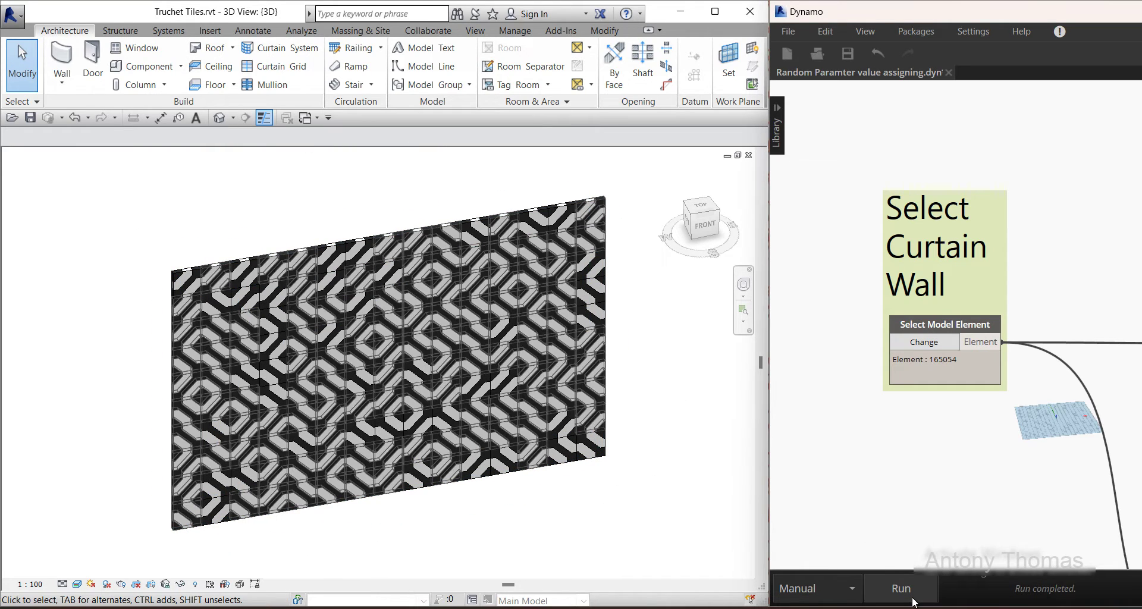
- Target the half-black circle-tile wall and run the script twice to reshuffle its discs
{"action": "scroll", "coordinate": [657, 543], "scroll_direction": "down", "scroll_amount": 2}
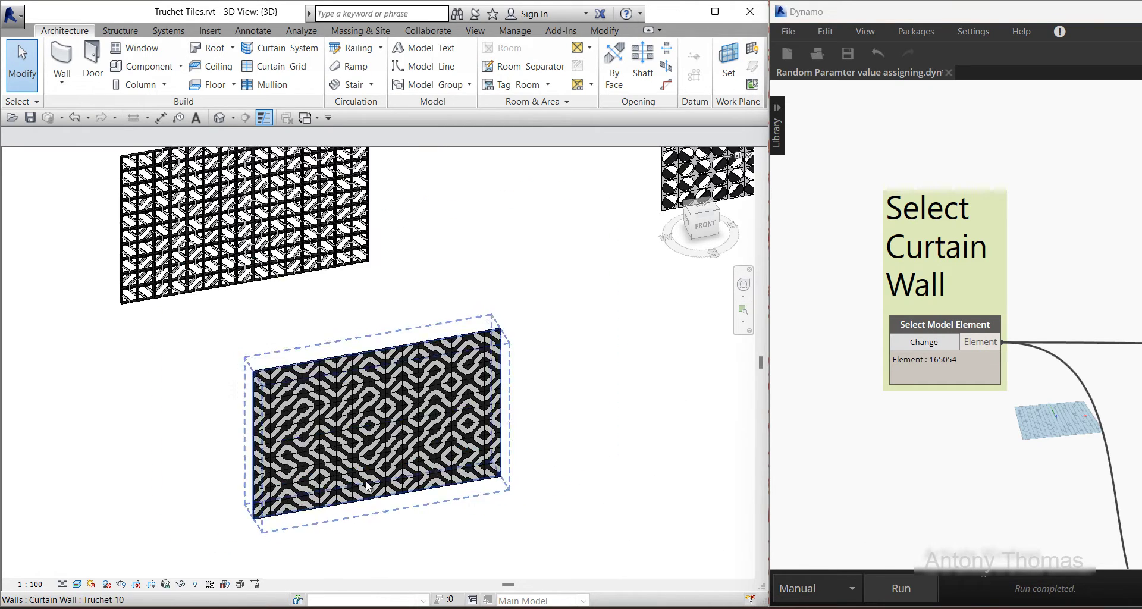
{"action": "middle_click_drag", "start_coordinate": [750, 172], "coordinate": [602, 276]}
{"action": "scroll", "coordinate": [602, 276], "scroll_direction": "up", "scroll_amount": 2}
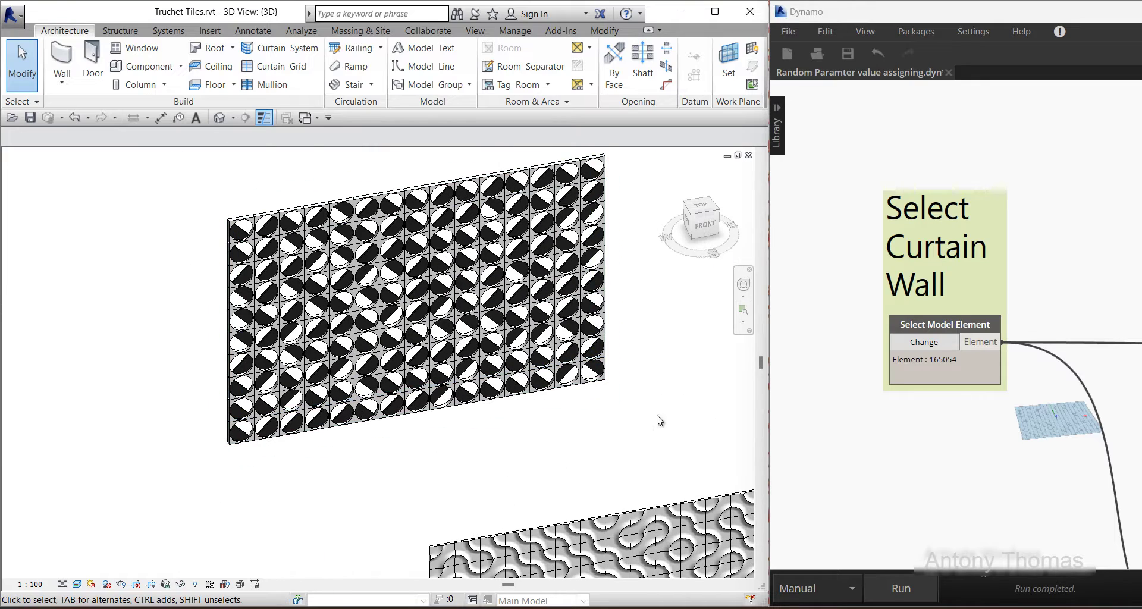
{"action": "middle_click_drag", "start_coordinate": [658, 421], "coordinate": [543, 411]}
{"action": "left_click", "coordinate": [924, 342]}
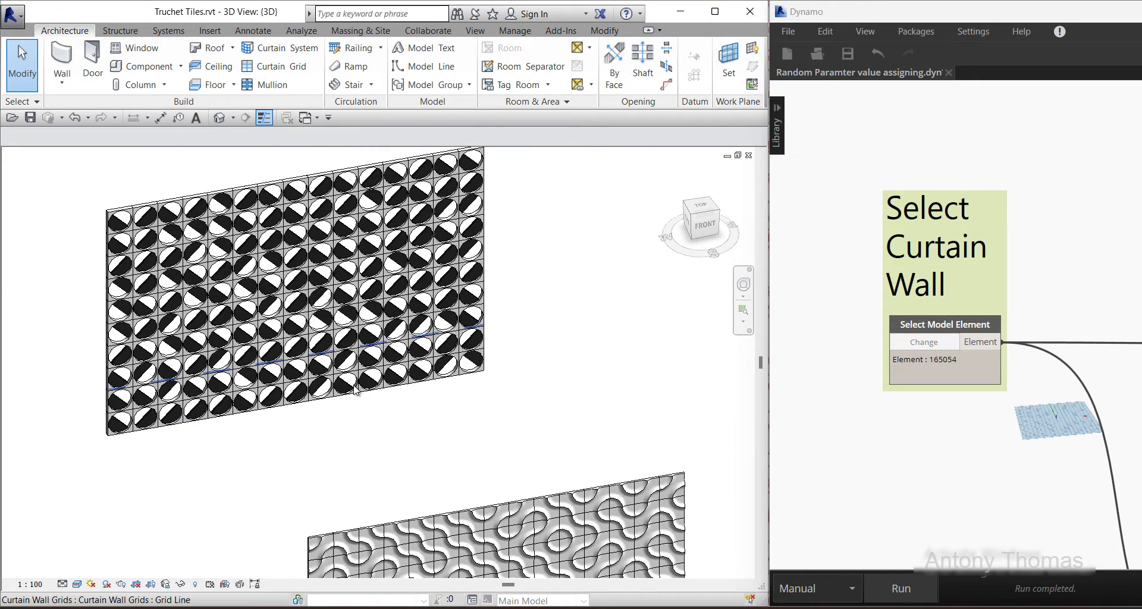
{"action": "left_click", "coordinate": [473, 345]}
{"action": "left_click", "coordinate": [892, 590]}
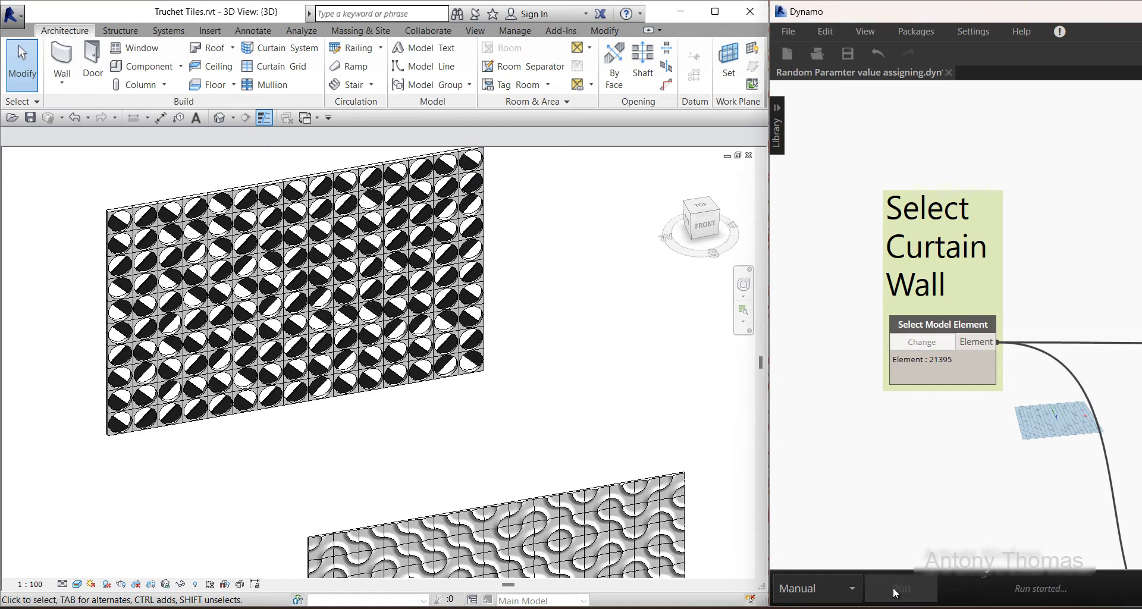
{"action": "left_click", "coordinate": [895, 593]}
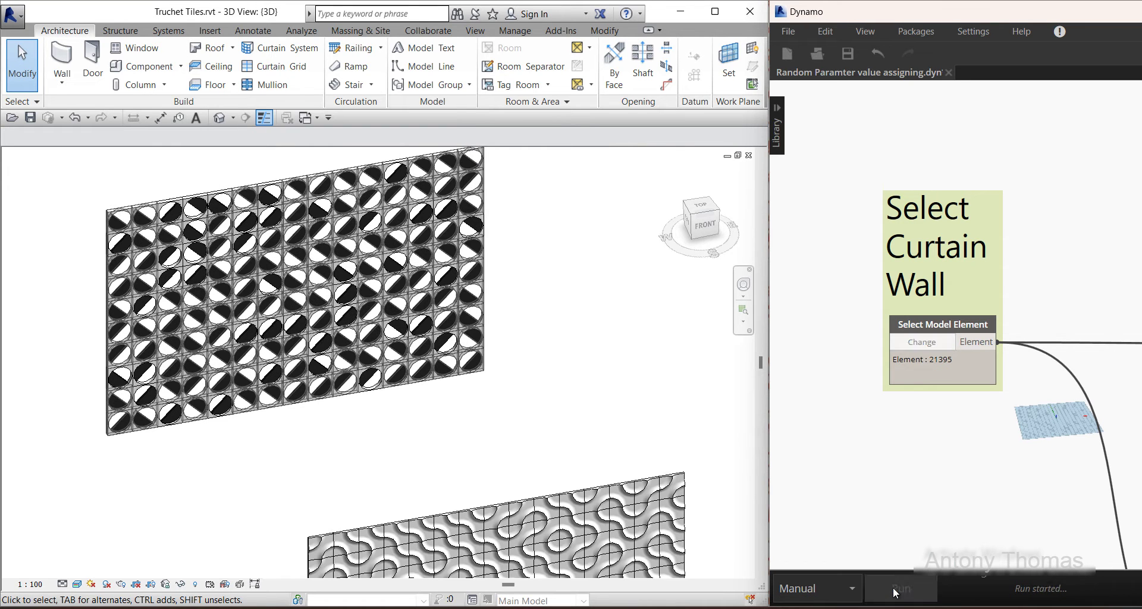
- Pick the white quarter-circle tile wall as input and run the script once
{"action": "middle_click_drag", "start_coordinate": [470, 451], "coordinate": [351, 244]}
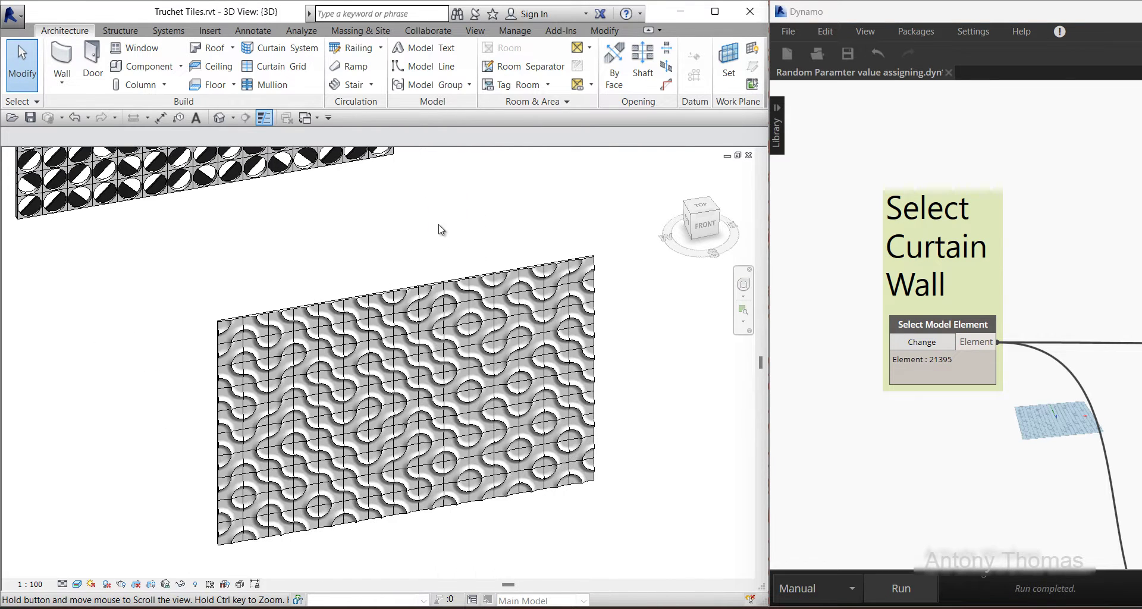
{"action": "scroll", "coordinate": [405, 404], "scroll_direction": "up", "scroll_amount": 1}
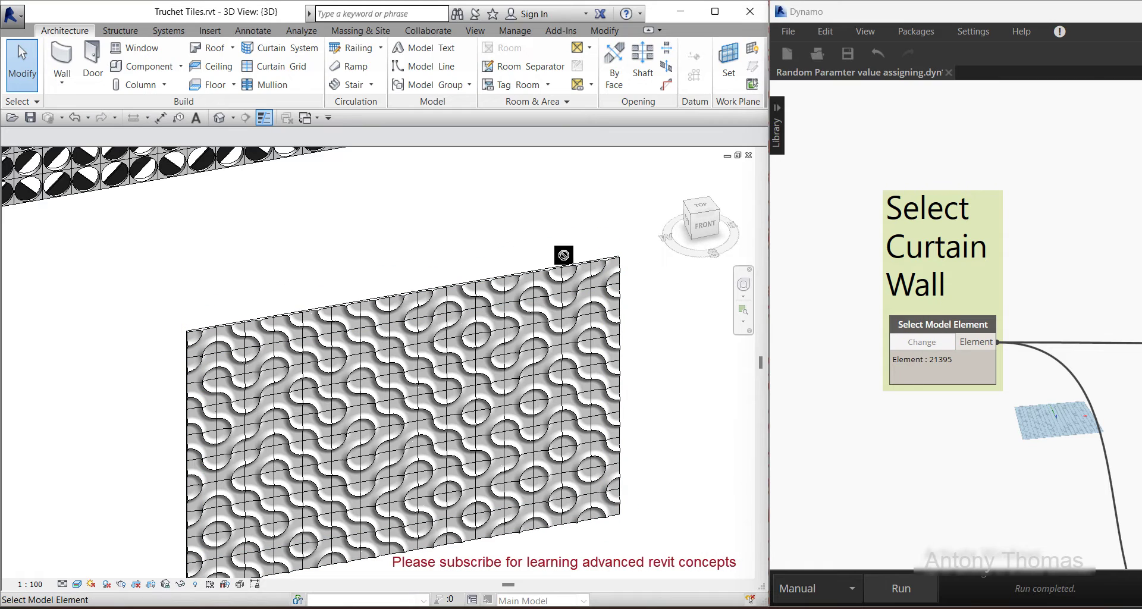
{"action": "left_click", "coordinate": [523, 292]}
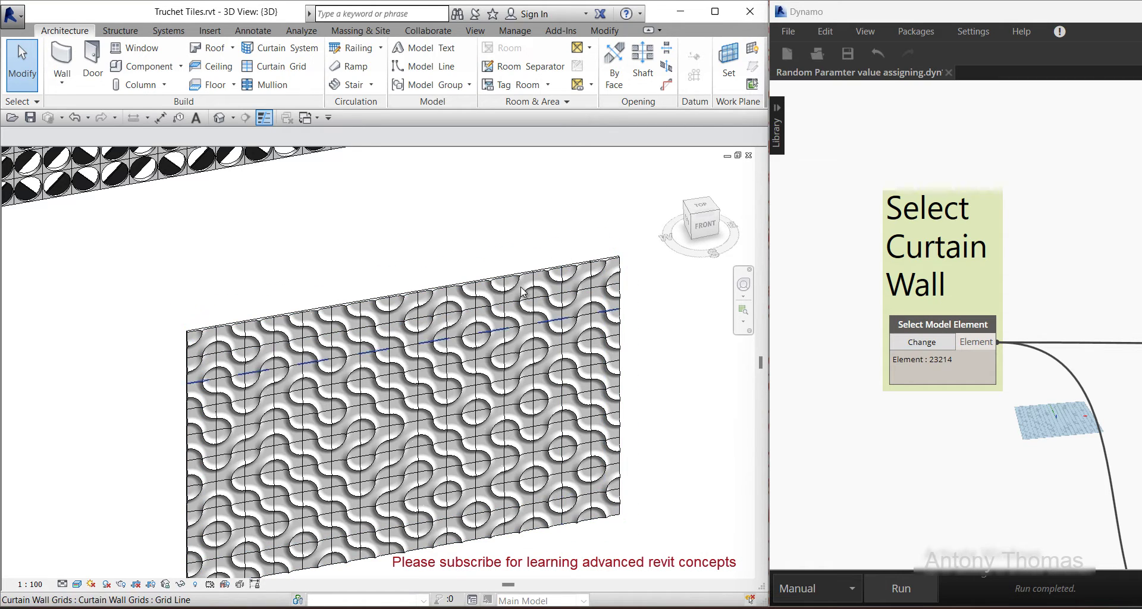
{"action": "left_click", "coordinate": [472, 280]}
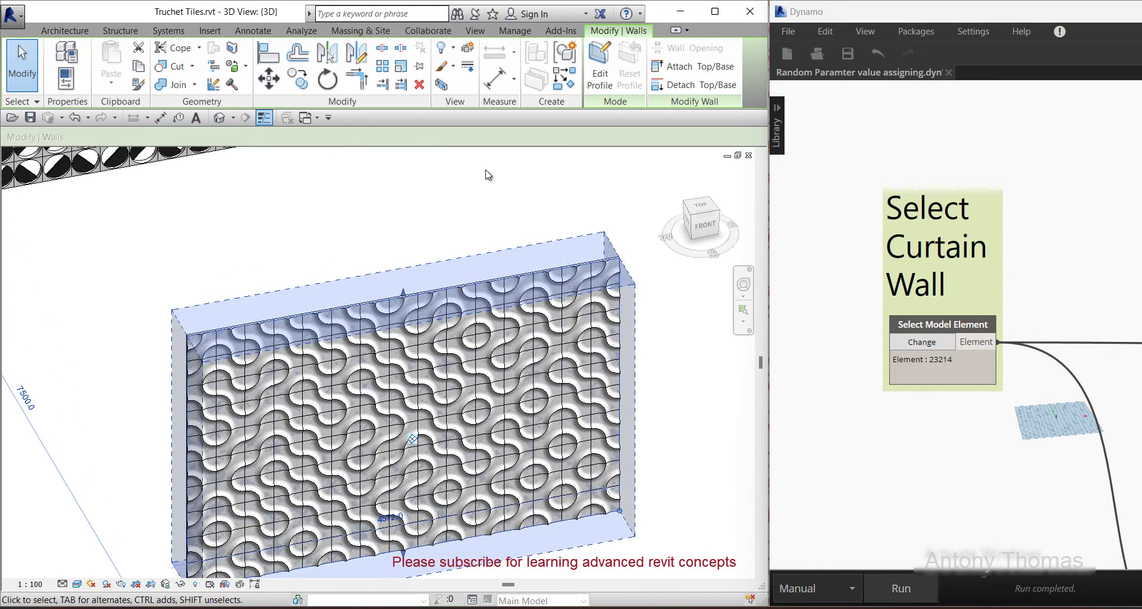
{"action": "left_click", "coordinate": [486, 173]}
{"action": "scroll", "coordinate": [435, 441], "scroll_direction": "up", "scroll_amount": 1}
{"action": "scroll", "coordinate": [435, 441], "scroll_direction": "up", "scroll_amount": 2}
{"action": "left_click", "coordinate": [915, 589]}
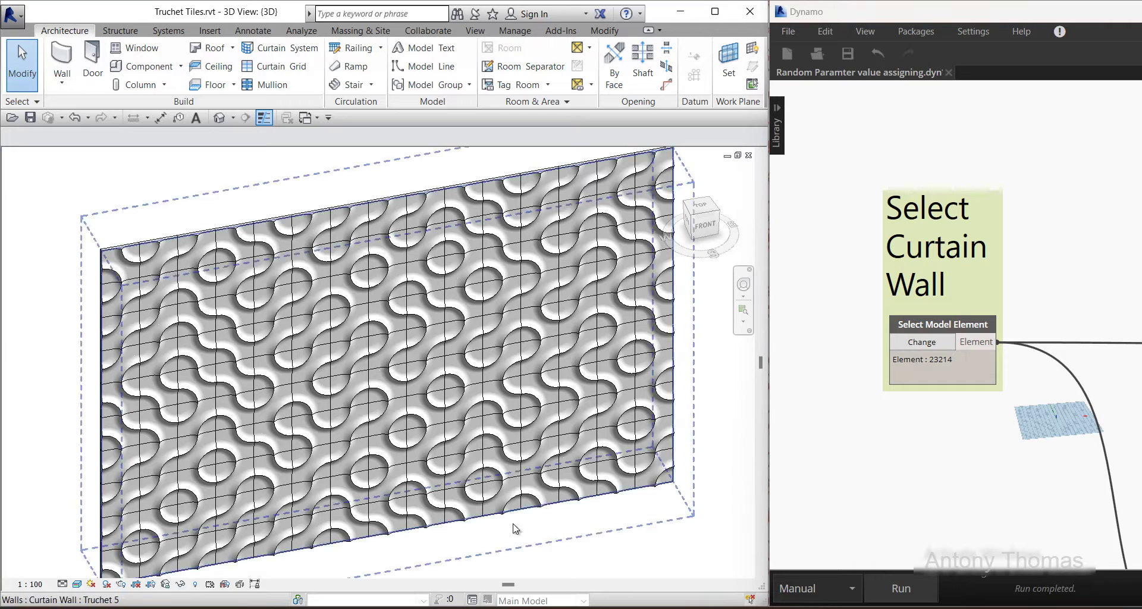
{"action": "mouse_move", "coordinate": [510, 529]}
{"action": "middle_mouse_down"}
{"action": "mouse_move", "coordinate": [435, 396]}
{"action": "mouse_move", "coordinate": [222, 458]}
{"action": "middle_mouse_up"}
{"action": "scroll", "coordinate": [435, 396], "scroll_direction": "down", "scroll_amount": 1}
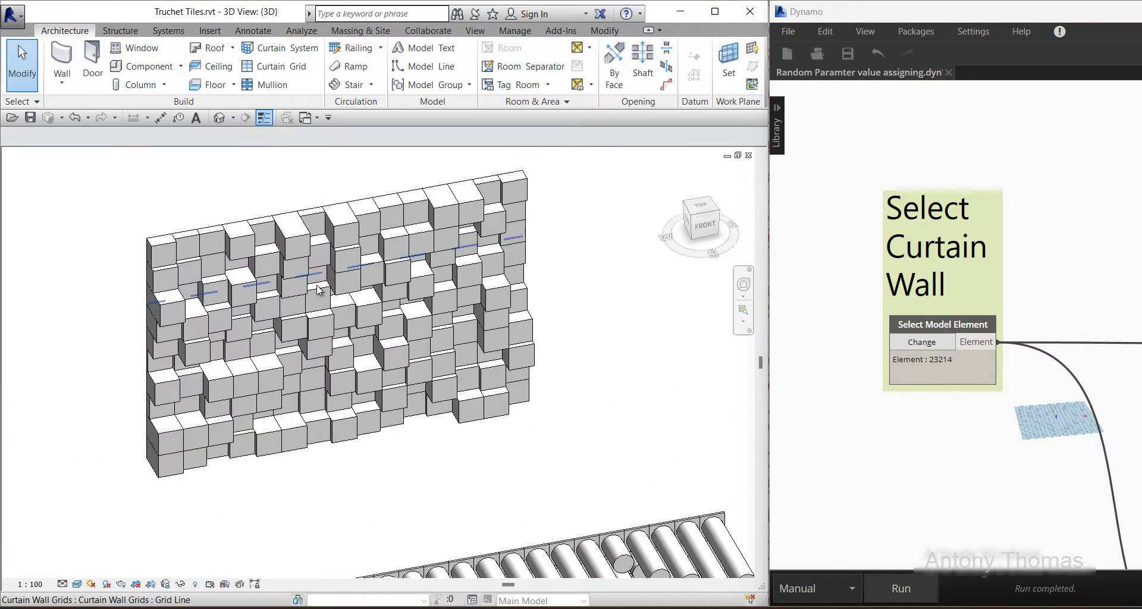
- Set the Truchet 6 protruding-box curtain wall as the script input
{"action": "left_click", "coordinate": [329, 253]}
{"action": "mouse_move", "coordinate": [329, 253]}
{"action": "middle_mouse_down", "text": "shift"}
{"action": "mouse_move", "coordinate": [275, 364]}
{"action": "mouse_move", "coordinate": [626, 408]}
{"action": "middle_mouse_up", "text": "shift"}
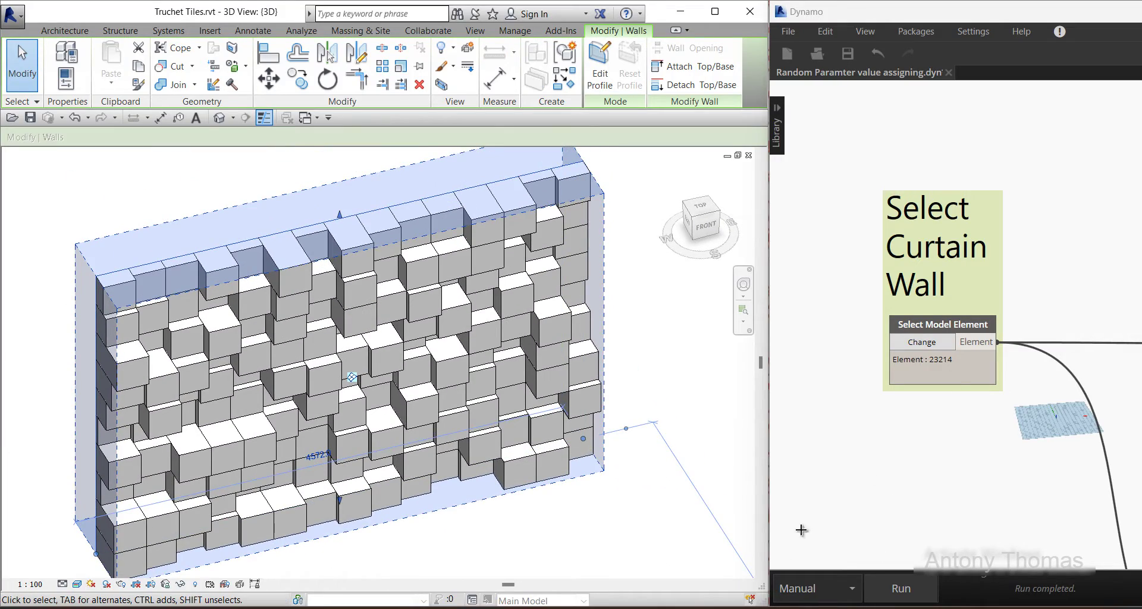
{"action": "left_click", "coordinate": [654, 363]}
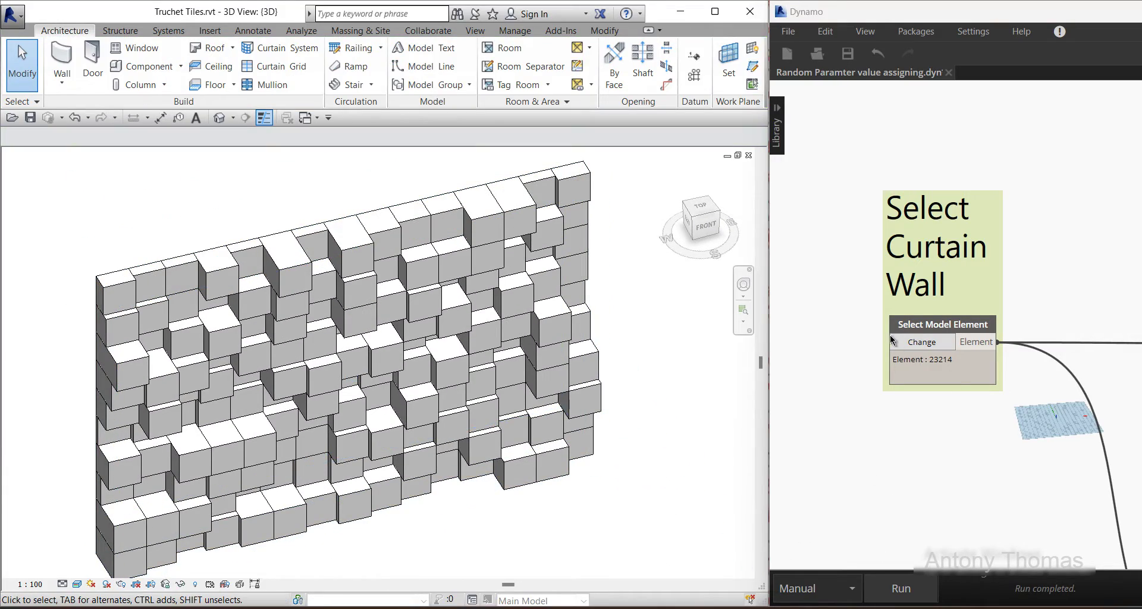
{"action": "left_click", "coordinate": [510, 191]}
- Run the script three times to rearrange the boxes, then zoom out to the neighbouring walls
{"action": "left_click", "coordinate": [902, 589]}
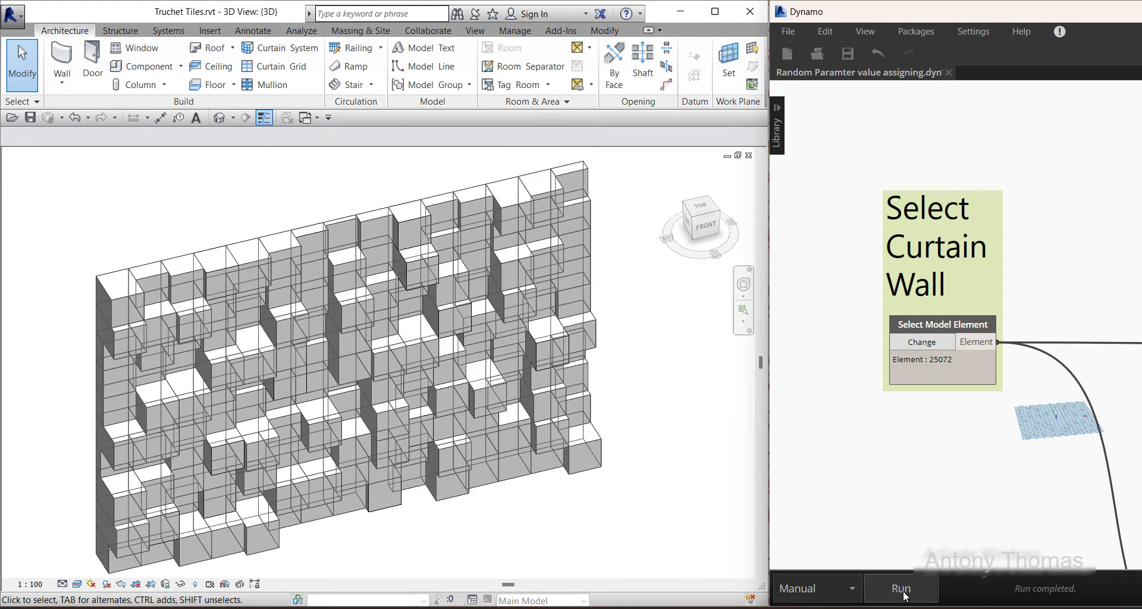
{"action": "left_click", "coordinate": [901, 589]}
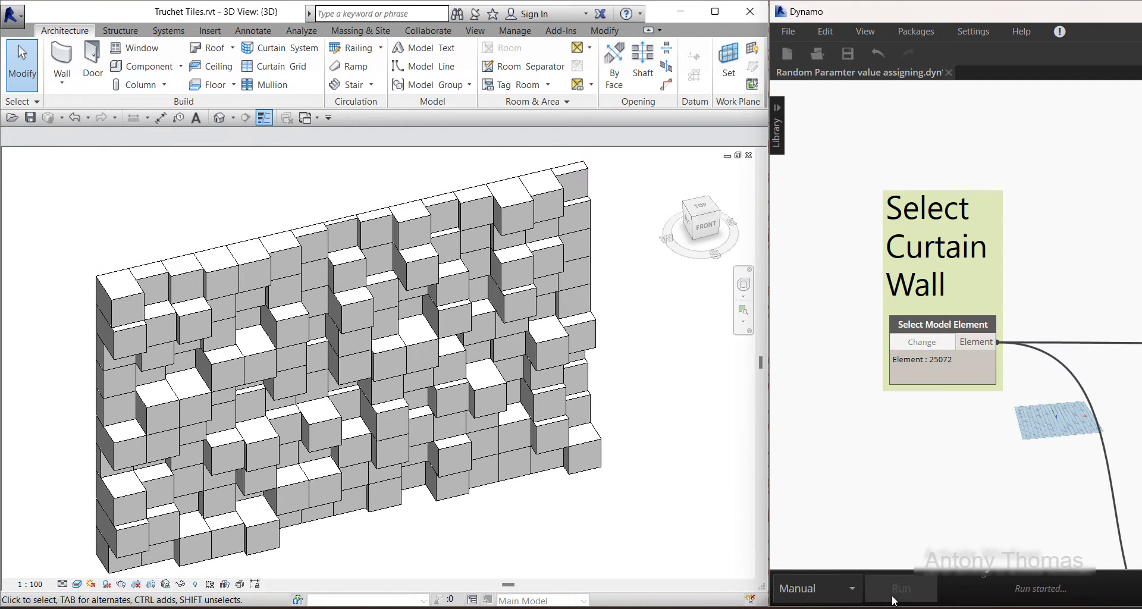
{"action": "middle_click_drag", "start_coordinate": [462, 492], "coordinate": [473, 480], "text": "shift"}
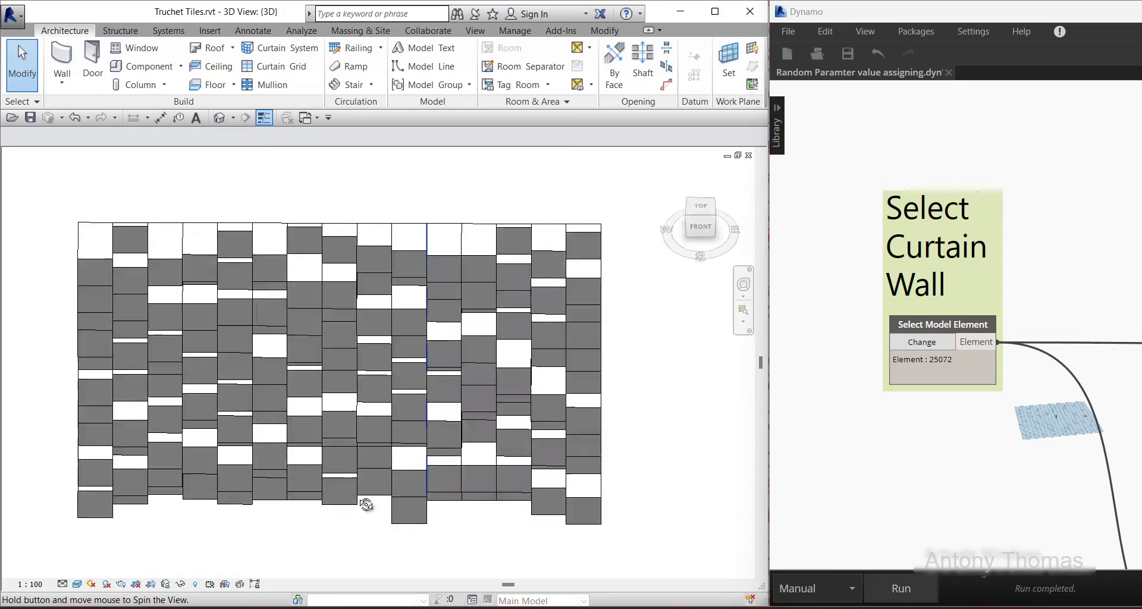
{"action": "left_click", "coordinate": [901, 590]}
{"action": "middle_click_drag", "start_coordinate": [567, 531], "coordinate": [562, 494]}
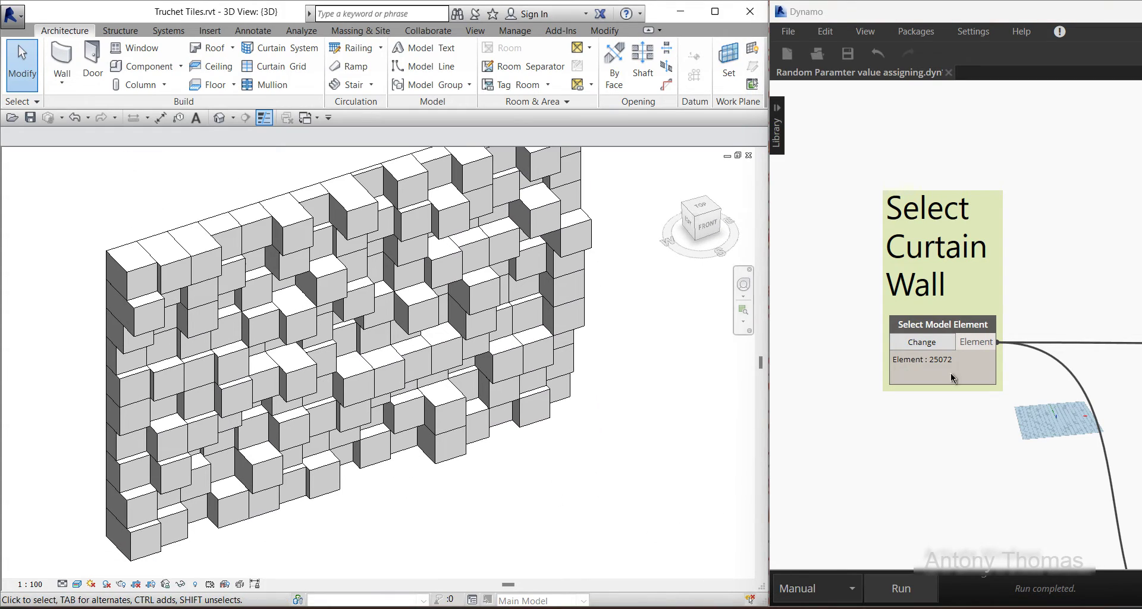
{"action": "scroll", "coordinate": [411, 310], "scroll_direction": "down", "scroll_amount": 3}
- Target the cylinder-tile wall, run the script twice, and view it from the front
{"action": "scroll", "coordinate": [452, 263], "scroll_direction": "up", "scroll_amount": 2}
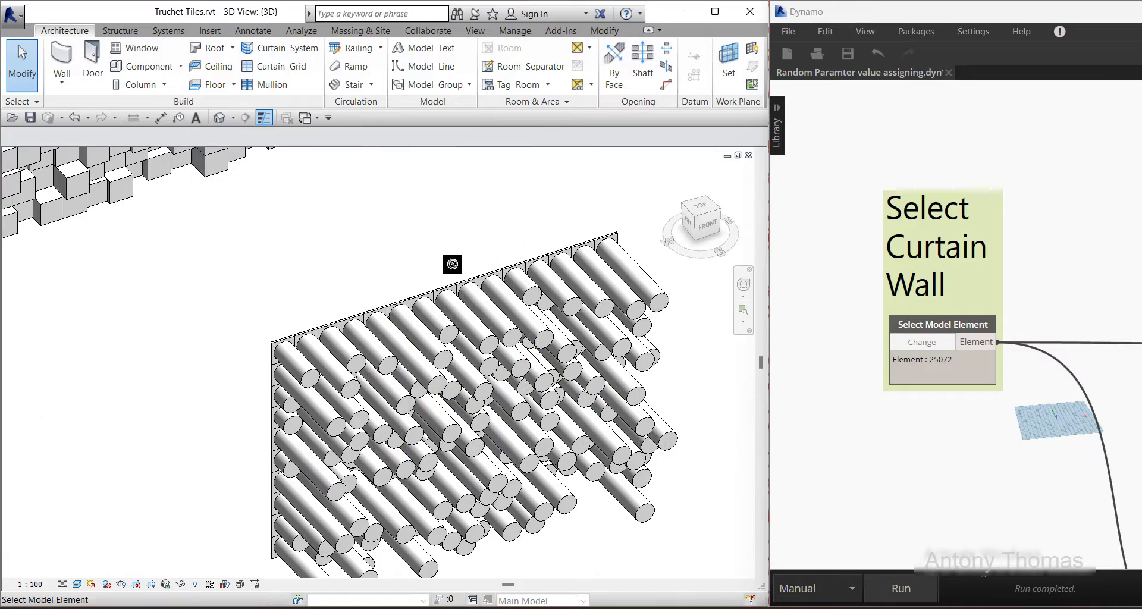
{"action": "left_click", "coordinate": [460, 276]}
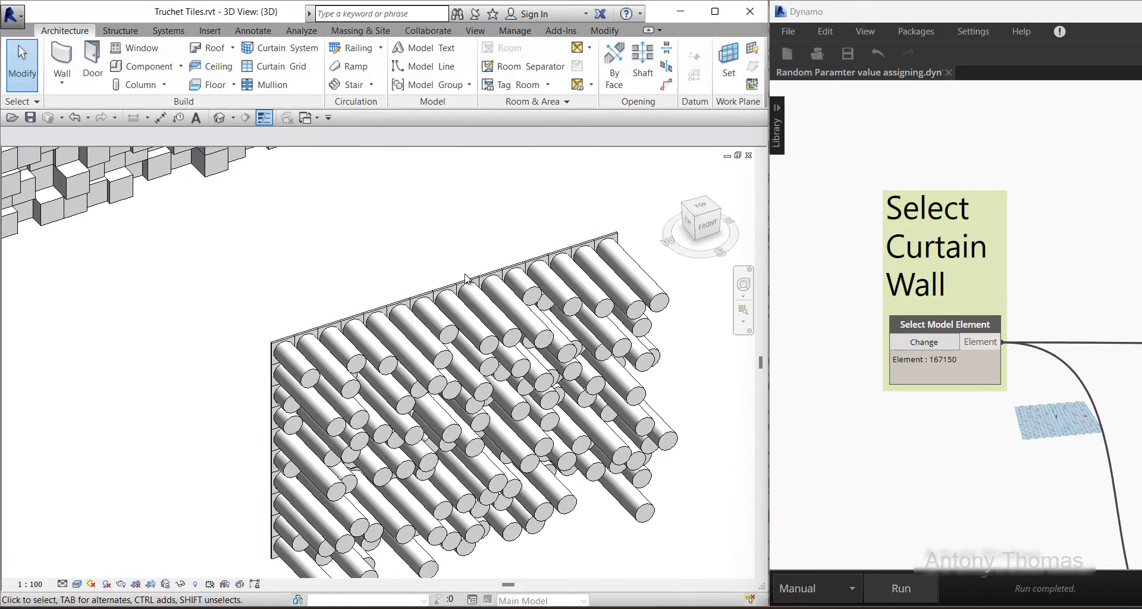
{"action": "left_click", "coordinate": [466, 279]}
{"action": "mouse_move", "coordinate": [466, 279]}
{"action": "middle_mouse_down", "text": "shift"}
{"action": "mouse_move", "coordinate": [516, 432]}
{"action": "mouse_move", "coordinate": [591, 473]}
{"action": "middle_mouse_up", "text": "shift"}
{"action": "left_click", "coordinate": [592, 485]}
{"action": "scroll", "coordinate": [527, 479], "scroll_direction": "up", "scroll_amount": 2}
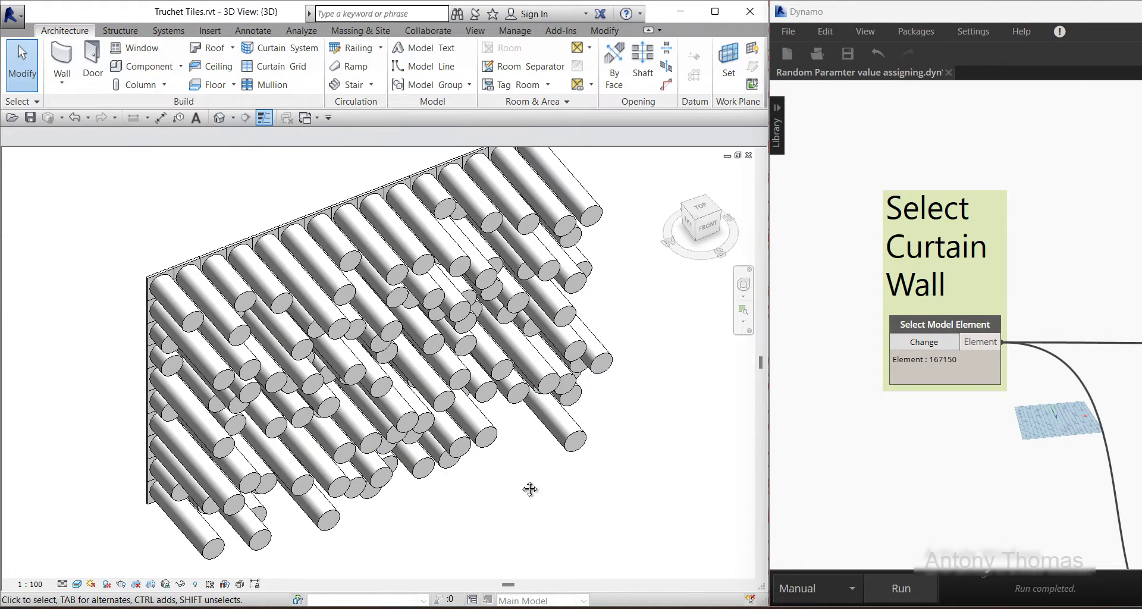
{"action": "left_click", "coordinate": [909, 595]}
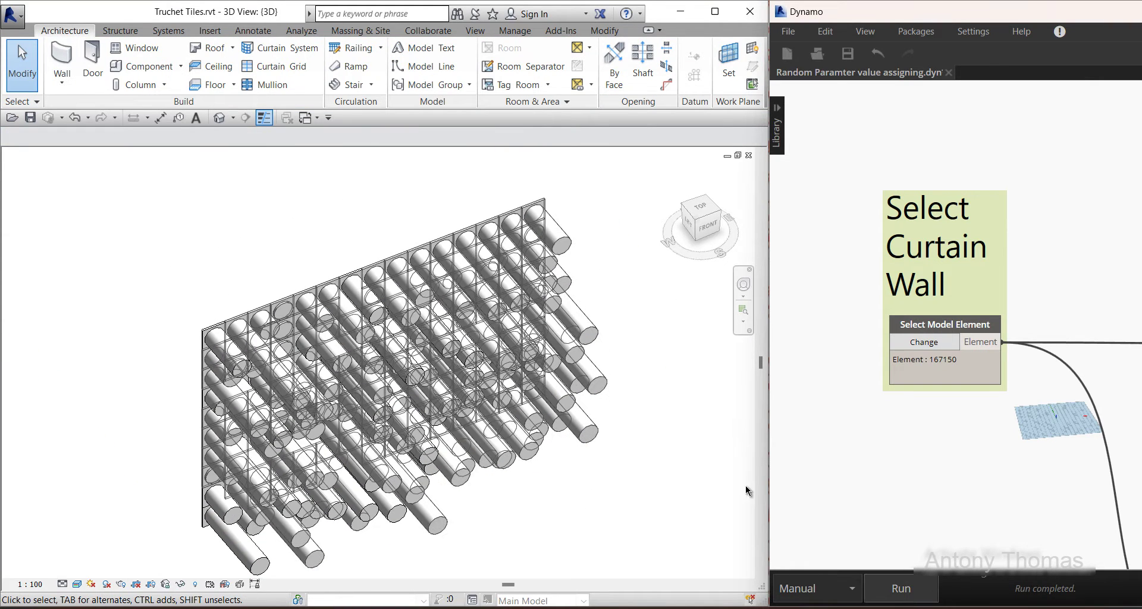
{"action": "left_click", "coordinate": [901, 589]}
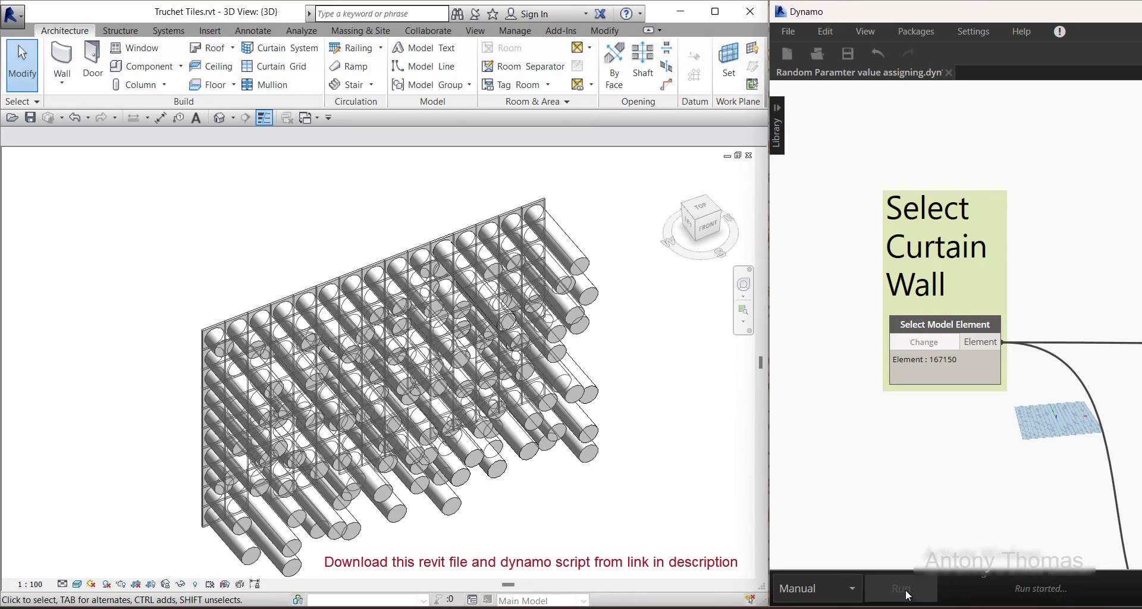
{"action": "mouse_move", "coordinate": [665, 535]}
{"action": "middle_mouse_down", "text": "shift"}
{"action": "mouse_move", "coordinate": [653, 367]}
{"action": "mouse_move", "coordinate": [510, 275]}
{"action": "middle_mouse_up", "text": "shift"}
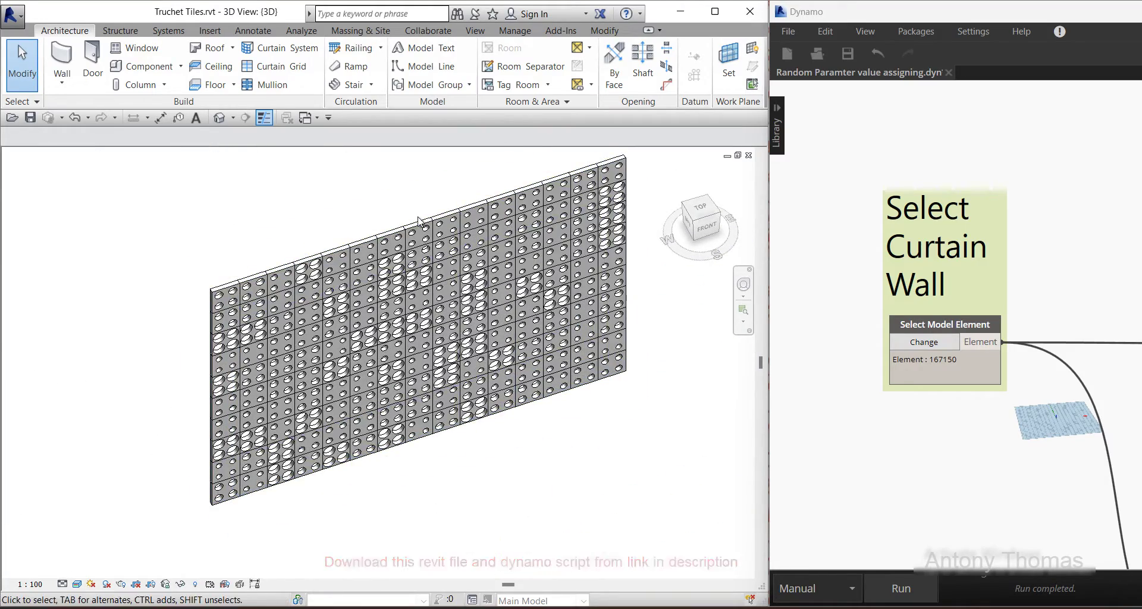
- Target the perforated disc-tile wall and run the script three times to reshuffle its holes
{"action": "left_click", "coordinate": [399, 226]}
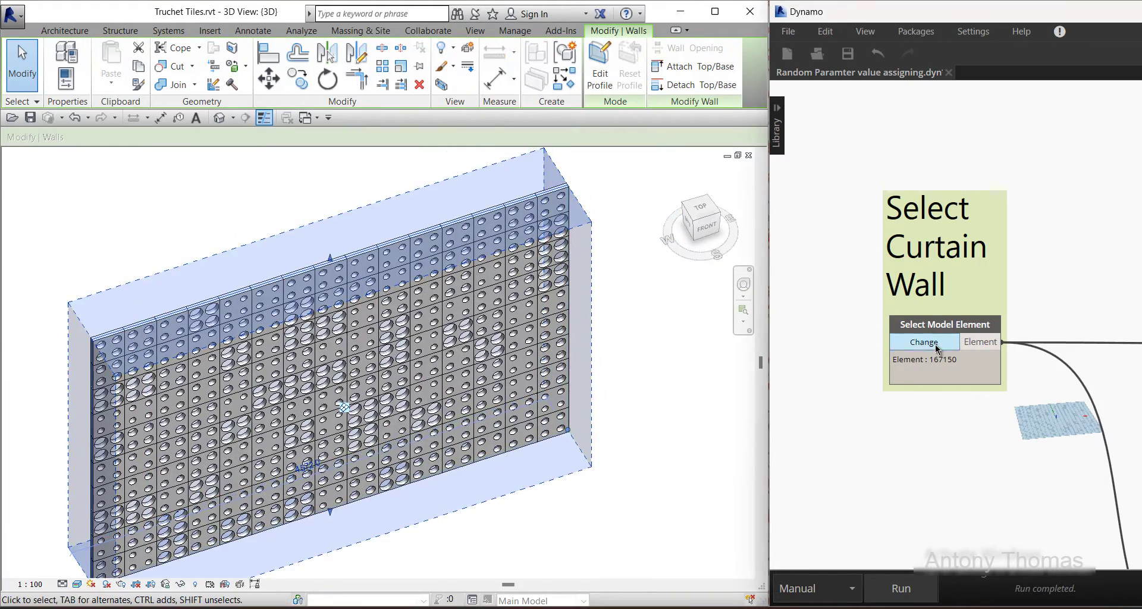
{"action": "left_click", "coordinate": [924, 342]}
{"action": "left_click", "coordinate": [402, 240]}
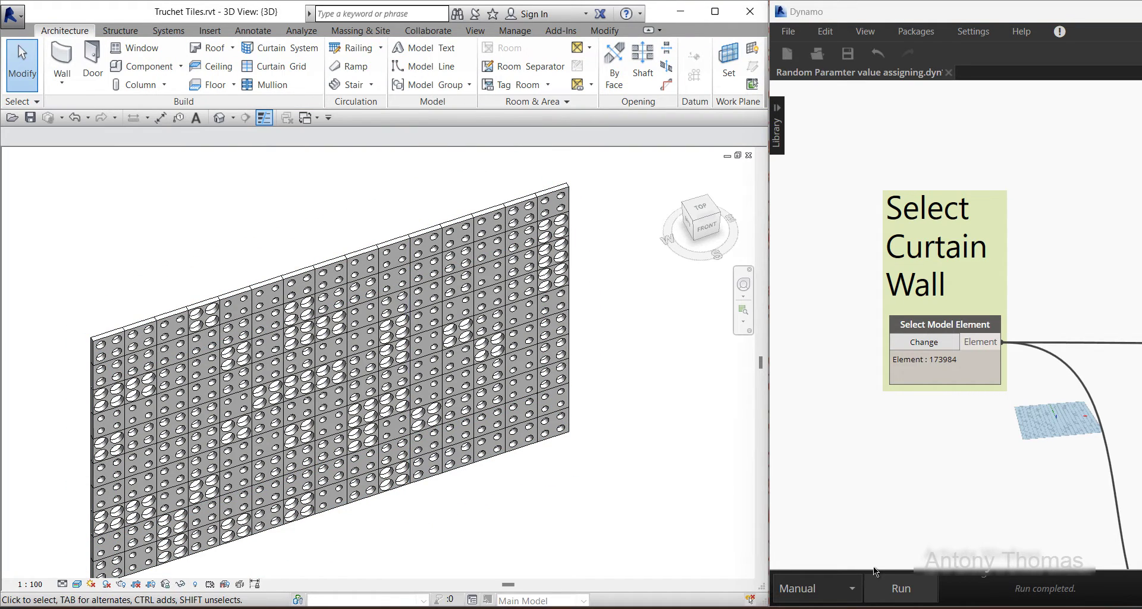
{"action": "left_click", "coordinate": [885, 588]}
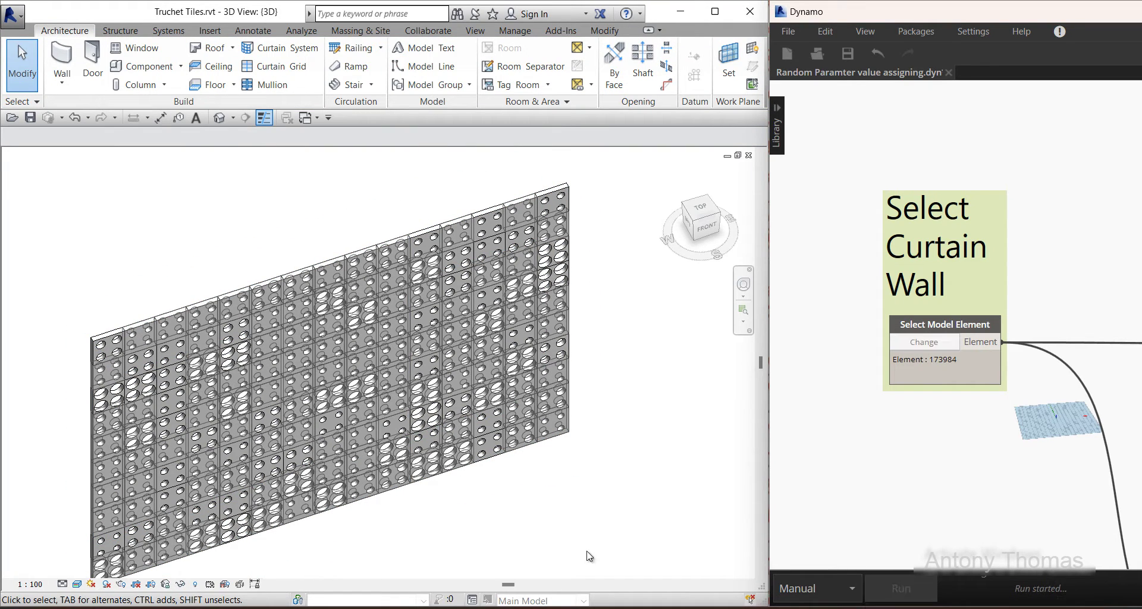
{"action": "scroll", "coordinate": [470, 524], "scroll_direction": "up", "scroll_amount": 2}
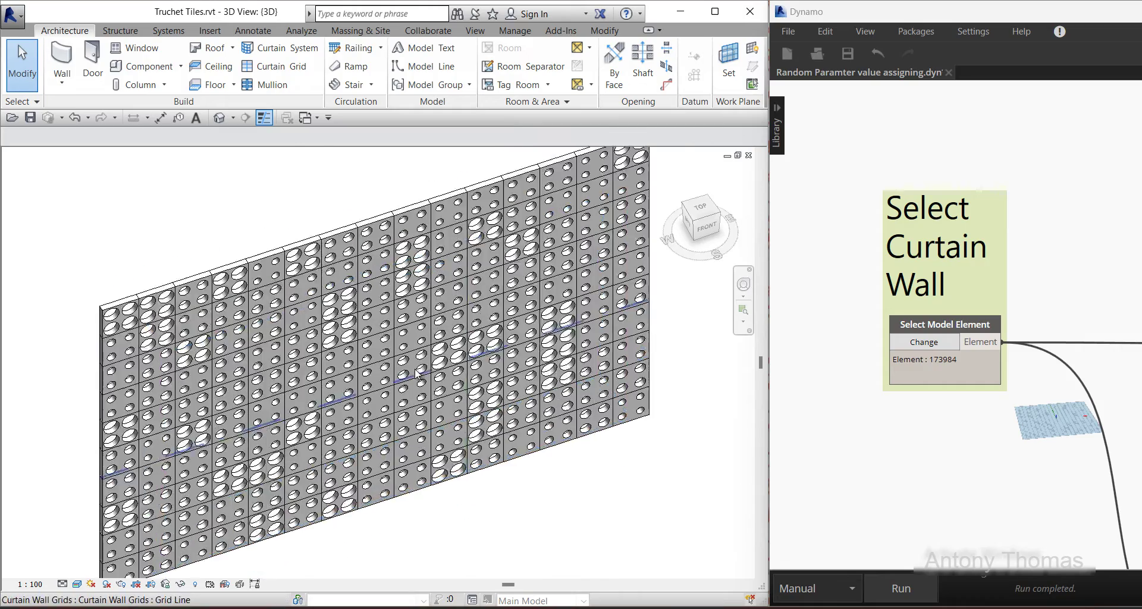
{"action": "scroll", "coordinate": [418, 375], "scroll_direction": "up", "scroll_amount": 3}
{"action": "left_click", "coordinate": [910, 589]}
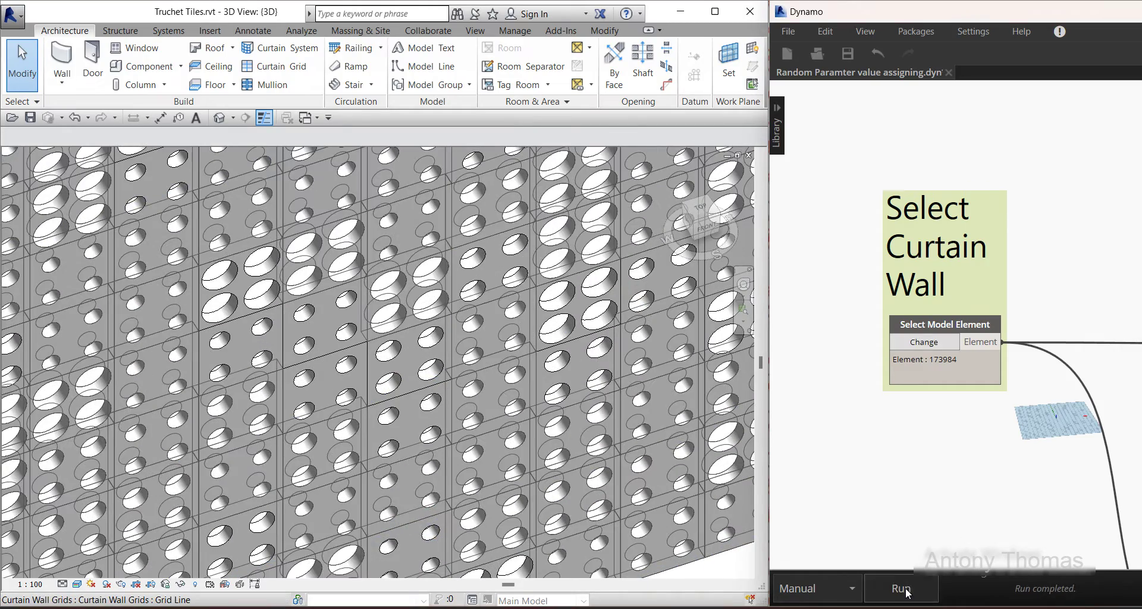
{"action": "left_click", "coordinate": [907, 591]}
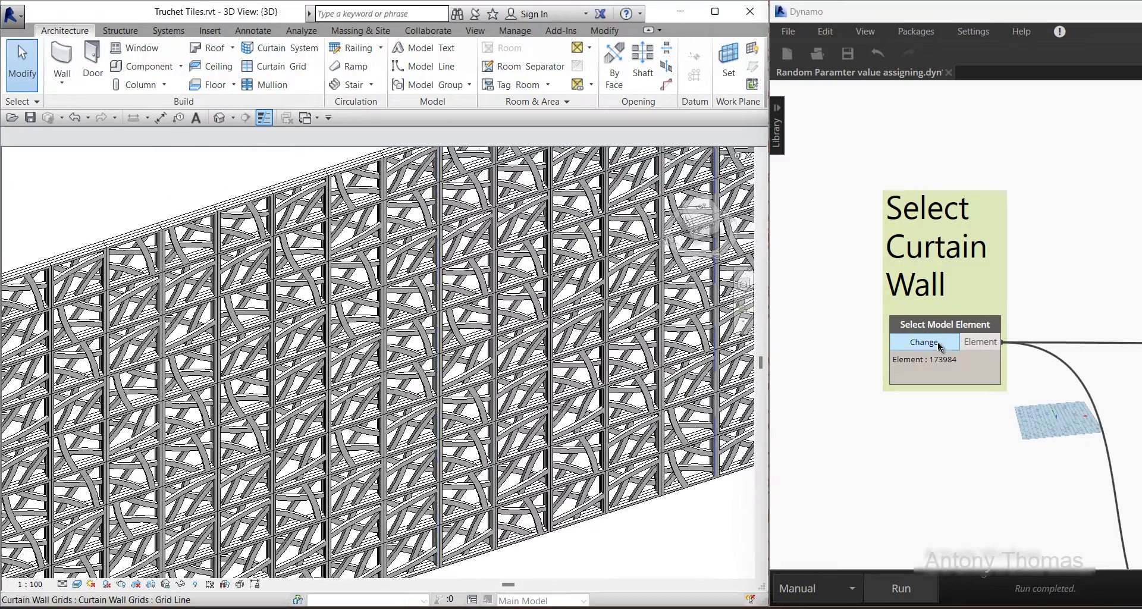
- Point the script at the arched Truchet wall and run it four times to reshuffle its tiles
{"action": "left_click", "coordinate": [924, 343]}
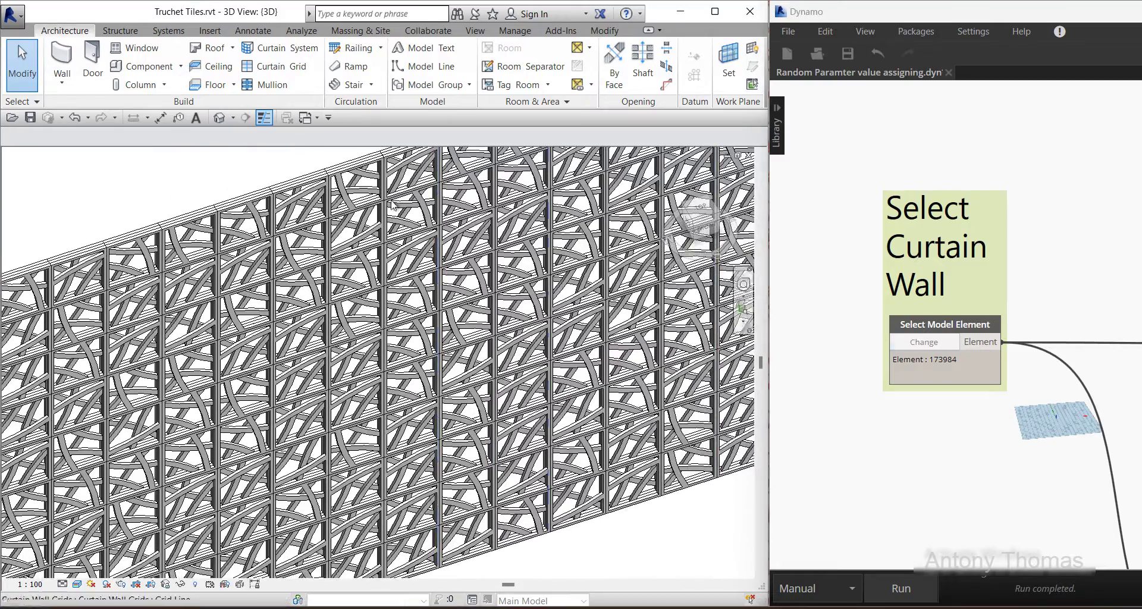
{"action": "left_click", "coordinate": [315, 183]}
{"action": "left_click", "coordinate": [917, 598]}
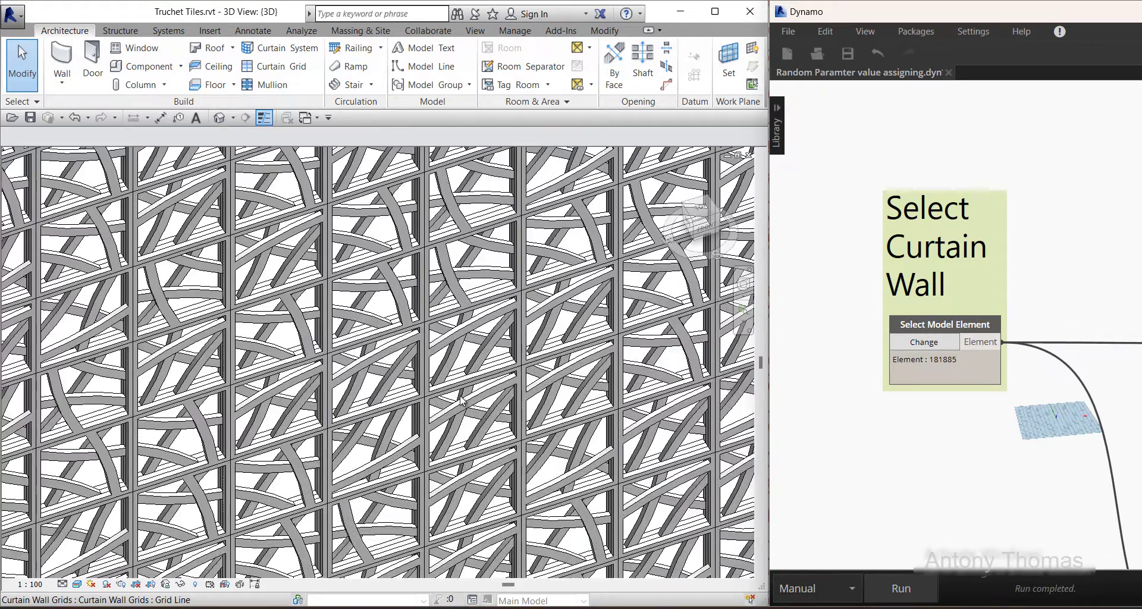
{"action": "scroll", "coordinate": [689, 456], "scroll_direction": "up", "scroll_amount": 2}
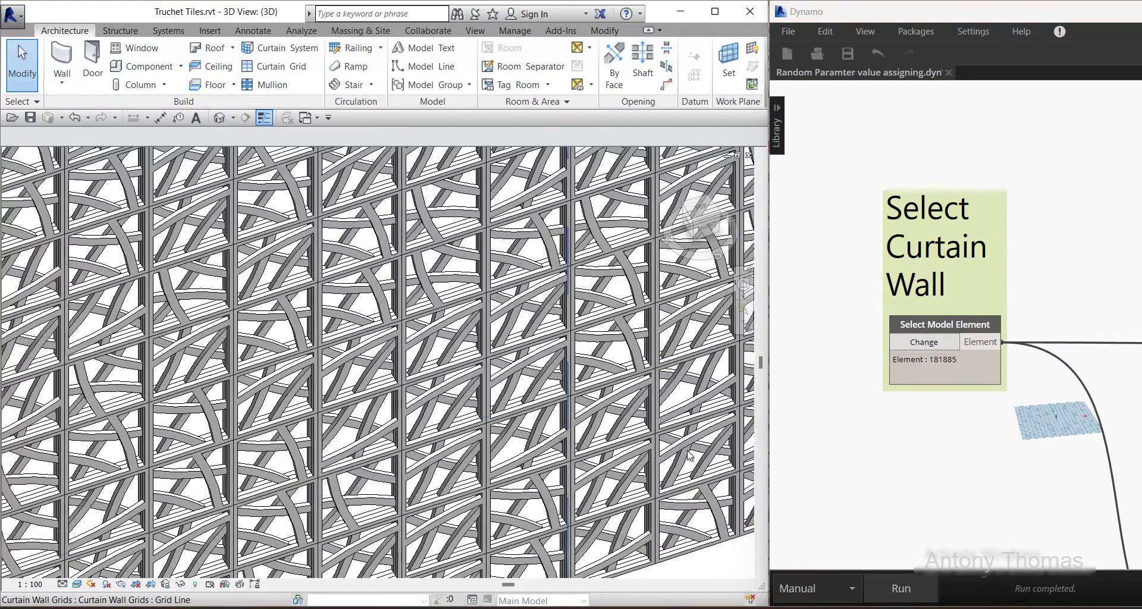
{"action": "left_click", "coordinate": [906, 593]}
{"action": "left_click", "coordinate": [901, 583]}
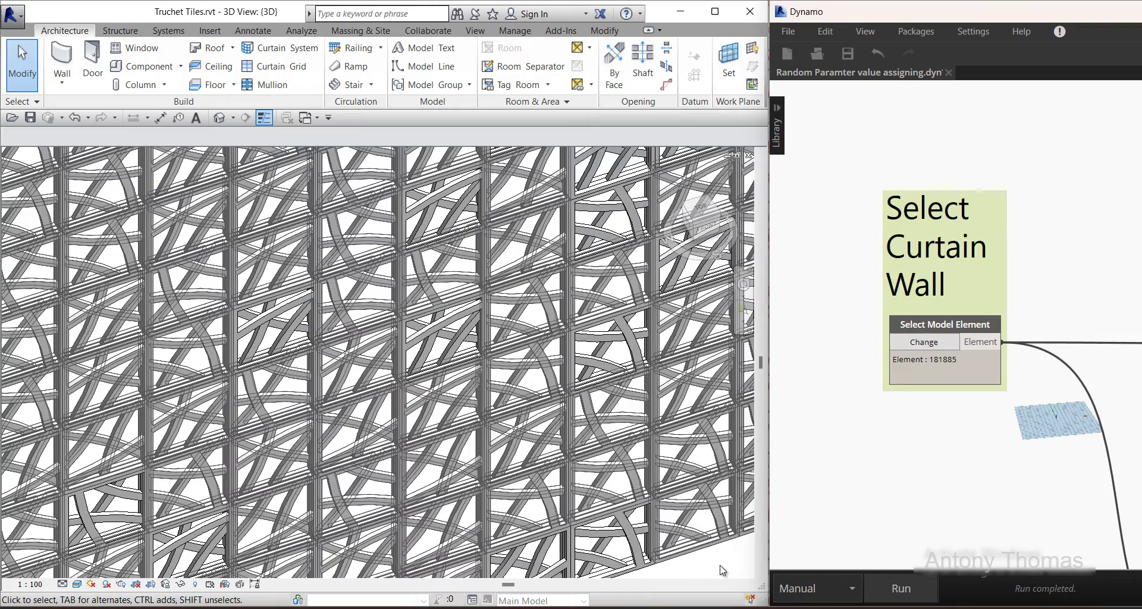
{"action": "left_click", "coordinate": [898, 589]}
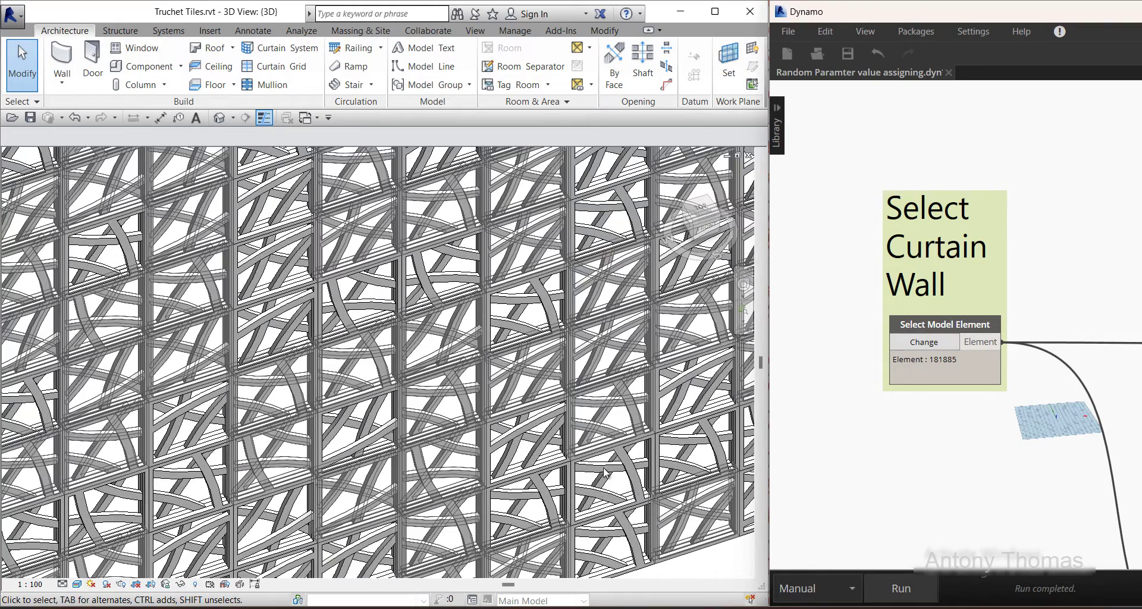
- Clear the selected grid line and pan the view over to the Container Tower
{"action": "scroll", "coordinate": [490, 402], "scroll_direction": "down", "scroll_amount": 2}
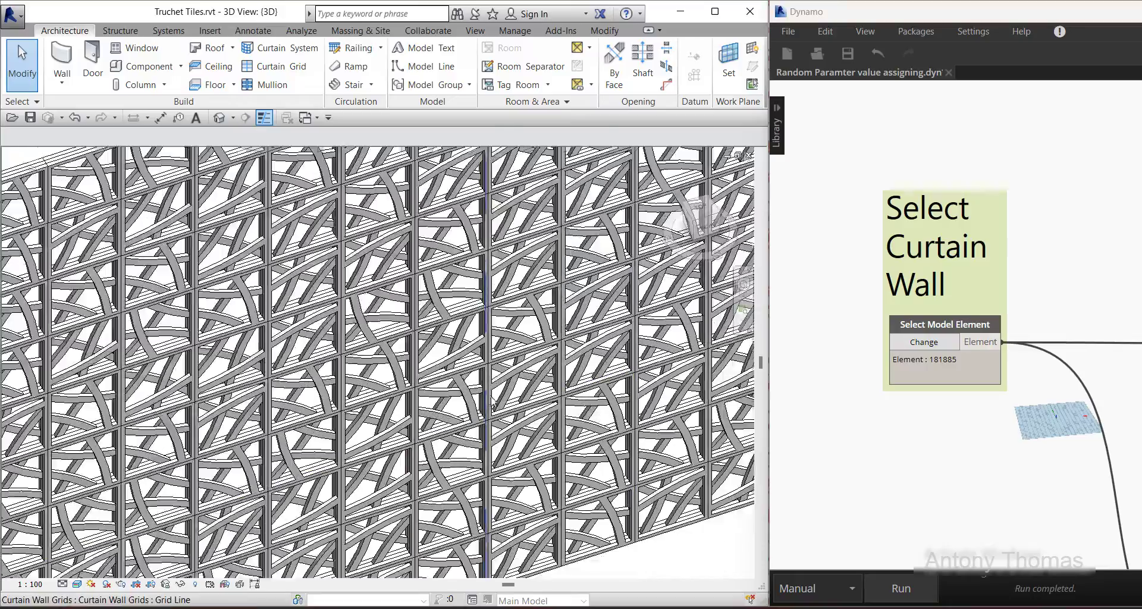
{"action": "left_click", "coordinate": [489, 402]}
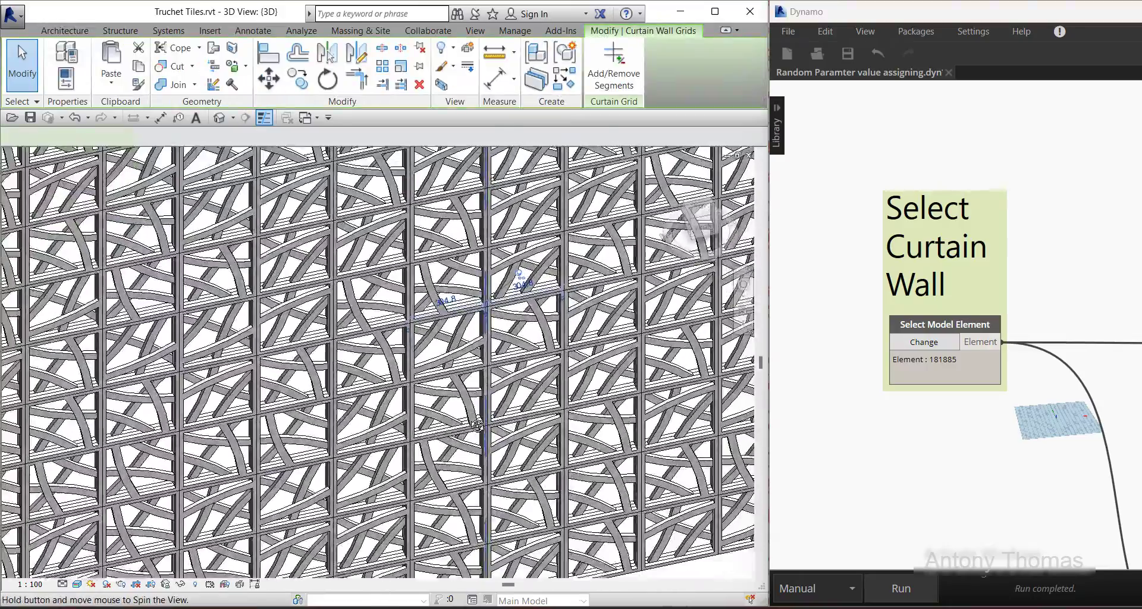
{"action": "scroll", "coordinate": [648, 542], "scroll_direction": "down", "scroll_amount": 3}
{"action": "key", "text": "Escape"}
{"action": "scroll", "coordinate": [655, 529], "scroll_direction": "down", "scroll_amount": 2}
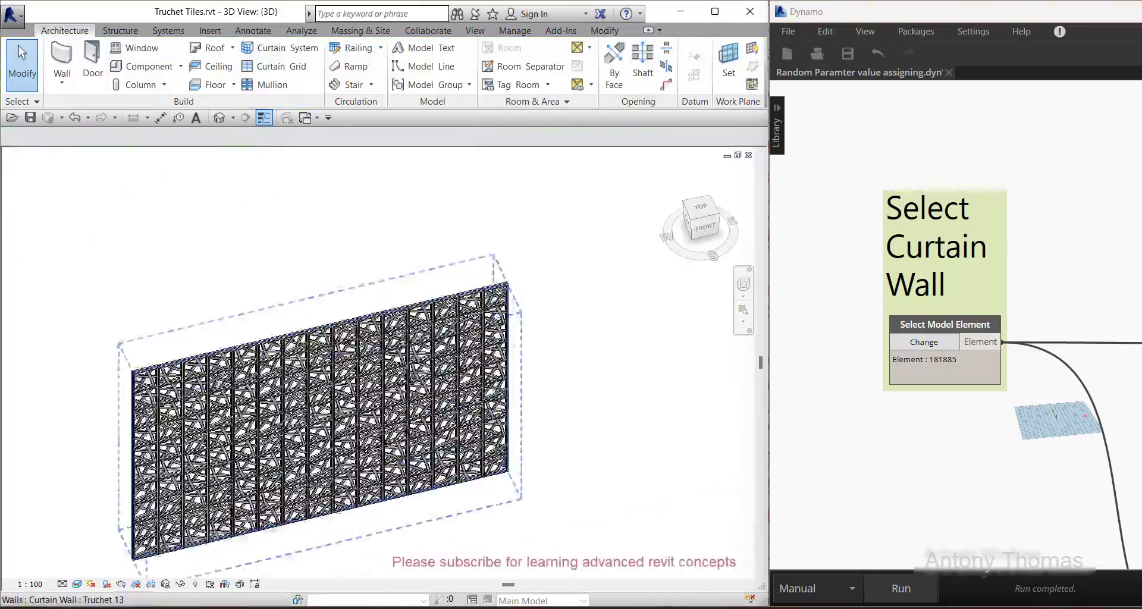
{"action": "mouse_move", "coordinate": [750, 335]}
{"action": "middle_mouse_down"}
{"action": "mouse_move", "coordinate": [238, 465]}
{"action": "mouse_move", "coordinate": [178, 495]}
{"action": "middle_mouse_up"}
{"action": "scroll", "coordinate": [285, 474], "scroll_direction": "up", "scroll_amount": 5}
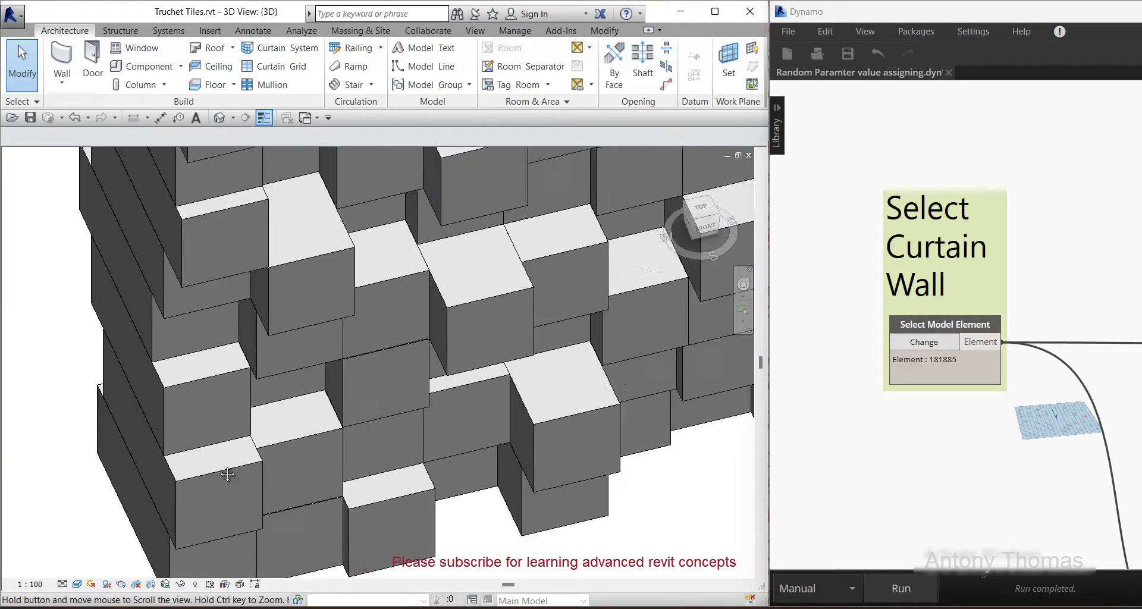
{"action": "mouse_move", "coordinate": [285, 474]}
{"action": "middle_mouse_down"}
{"action": "mouse_move", "coordinate": [388, 454]}
{"action": "mouse_move", "coordinate": [589, 476]}
{"action": "middle_mouse_up"}
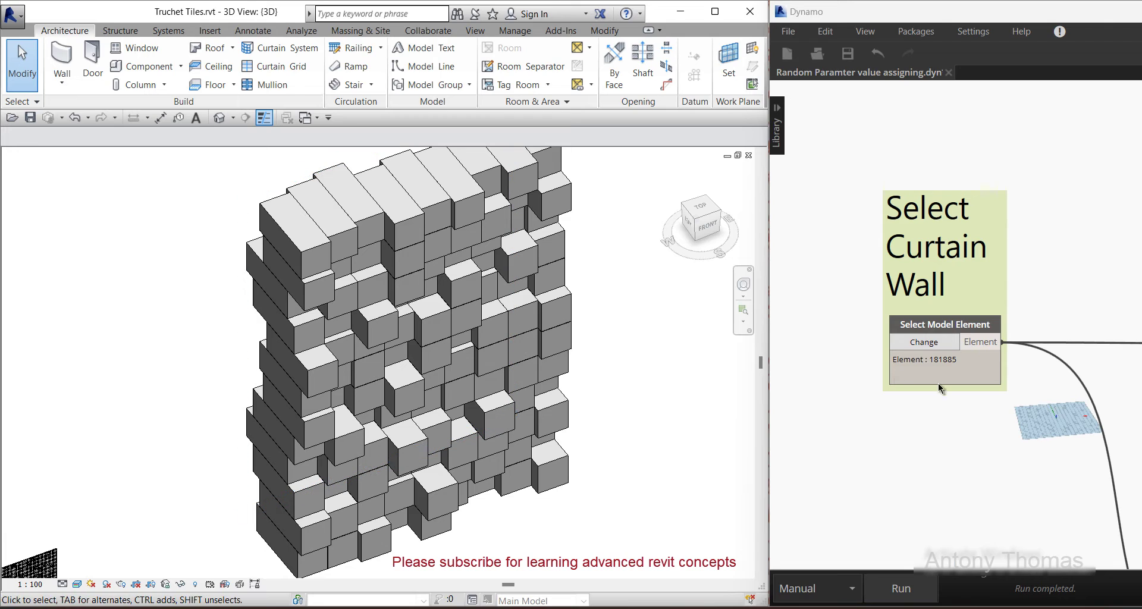
{"action": "left_click", "coordinate": [924, 342]}
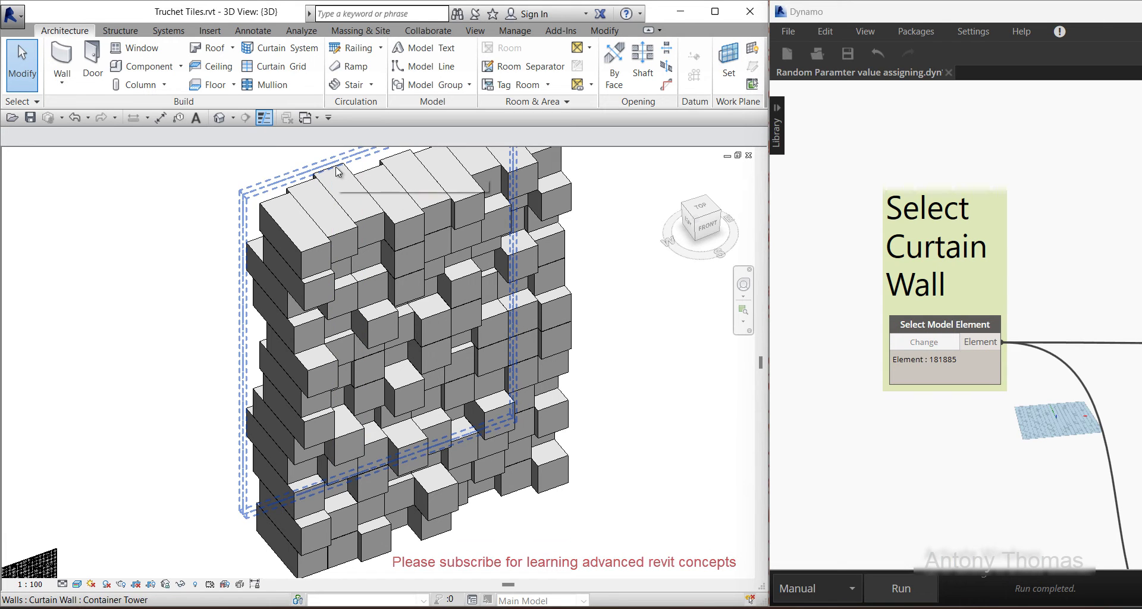
{"action": "left_click", "coordinate": [339, 182]}
{"action": "left_click", "coordinate": [888, 594]}
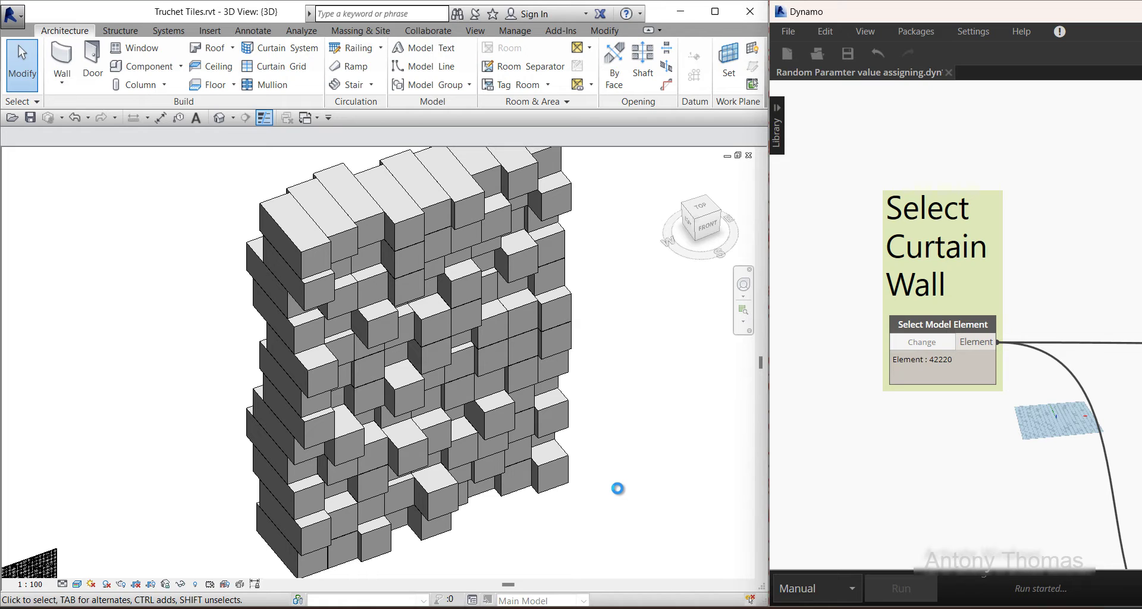
{"action": "left_click", "coordinate": [78, 586]}
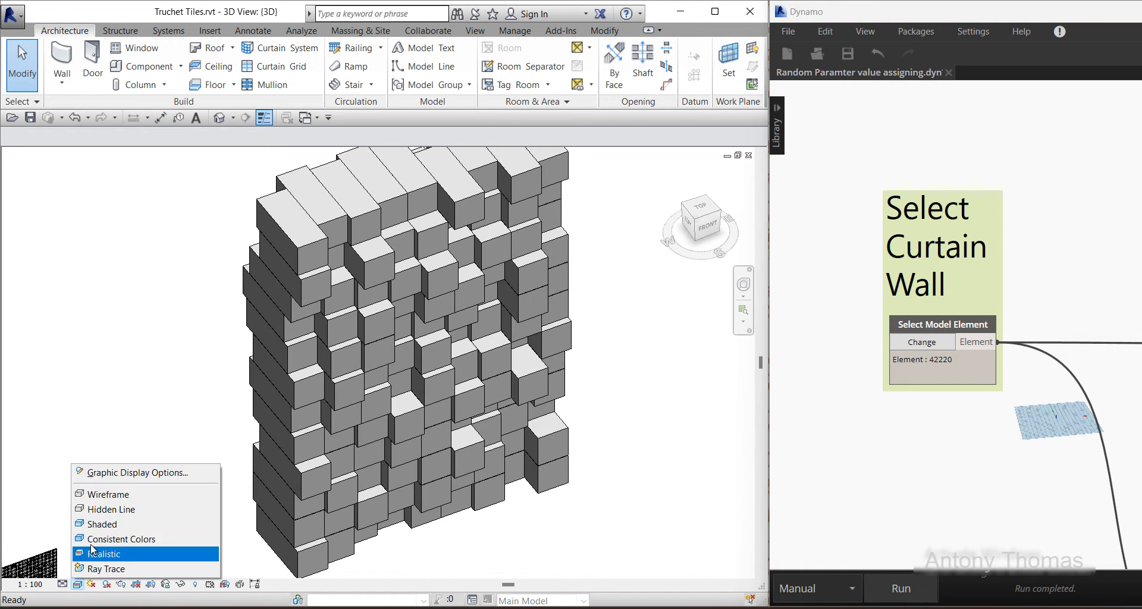
{"action": "left_click", "coordinate": [93, 553]}
{"action": "left_click", "coordinate": [62, 586]}
{"action": "left_click", "coordinate": [77, 566]}
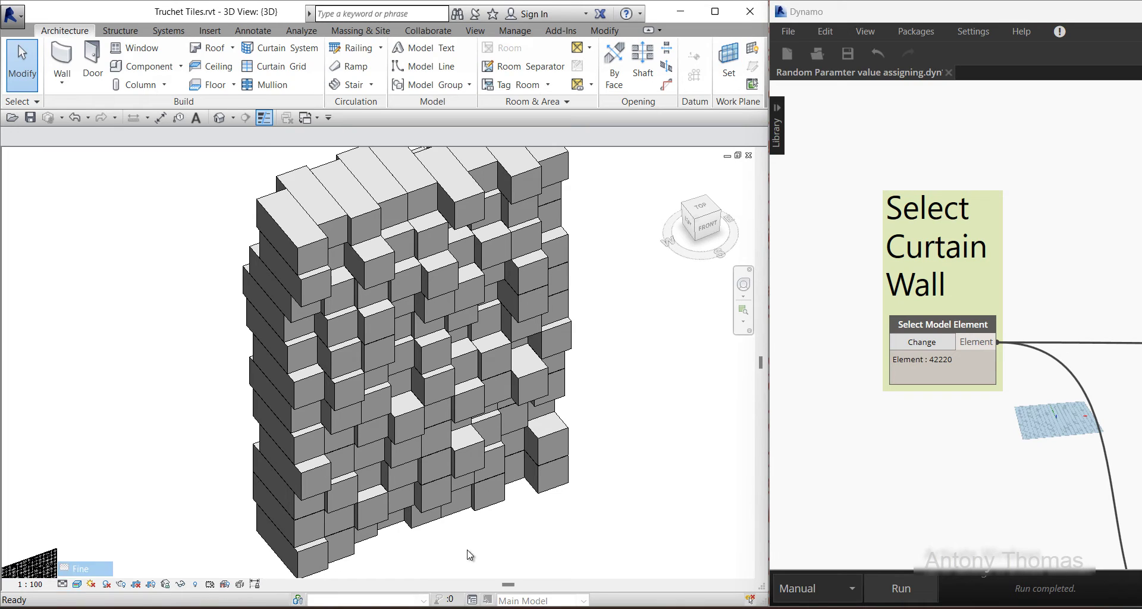
{"action": "scroll", "coordinate": [334, 211], "scroll_direction": "up", "scroll_amount": 2}
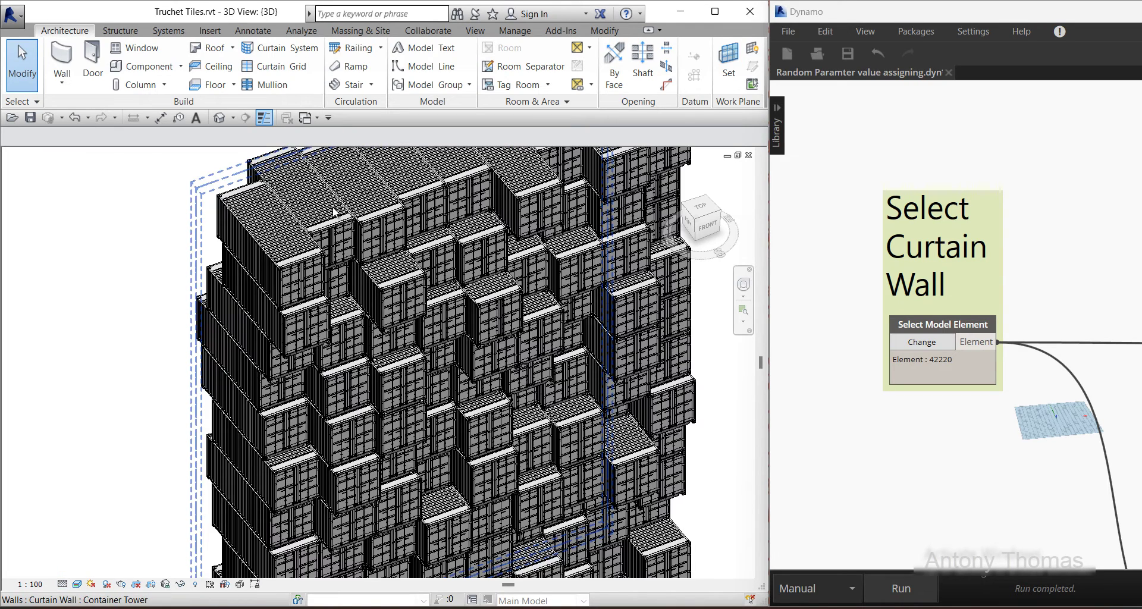
{"action": "scroll", "coordinate": [334, 211], "scroll_direction": "up", "scroll_amount": 3}
{"action": "left_click", "coordinate": [334, 211]}
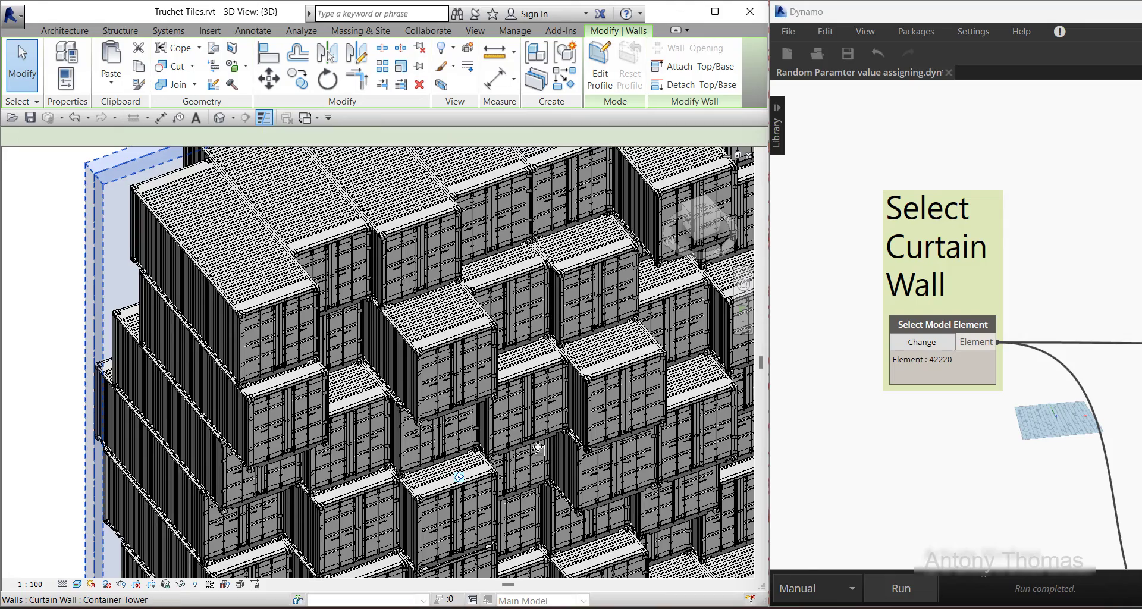
{"action": "mouse_move", "coordinate": [538, 448]}
{"action": "middle_mouse_down", "text": "shift"}
{"action": "mouse_move", "coordinate": [362, 385]}
{"action": "mouse_move", "coordinate": [571, 460]}
{"action": "middle_mouse_up", "text": "shift"}
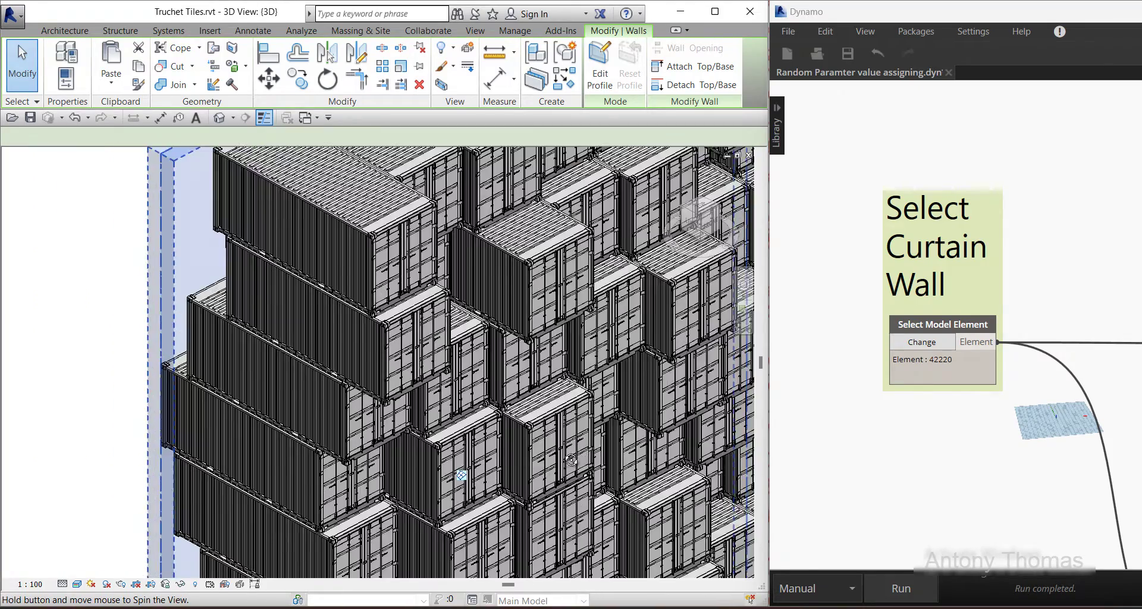
{"action": "middle_click_drag", "start_coordinate": [571, 460], "coordinate": [605, 385], "text": "shift"}
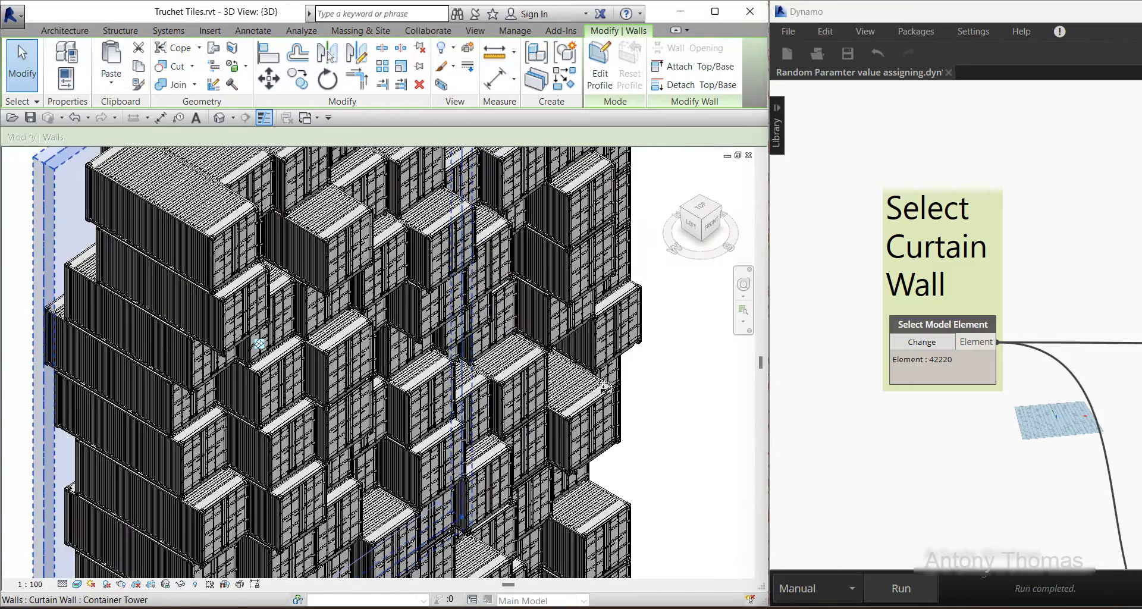
{"action": "key", "text": "Escape"}
{"action": "mouse_move", "coordinate": [421, 359]}
{"action": "middle_mouse_down"}
{"action": "mouse_move", "coordinate": [442, 493]}
{"action": "mouse_move", "coordinate": [568, 518]}
{"action": "middle_mouse_up"}
{"action": "scroll", "coordinate": [423, 369], "scroll_direction": "down", "scroll_amount": 2}
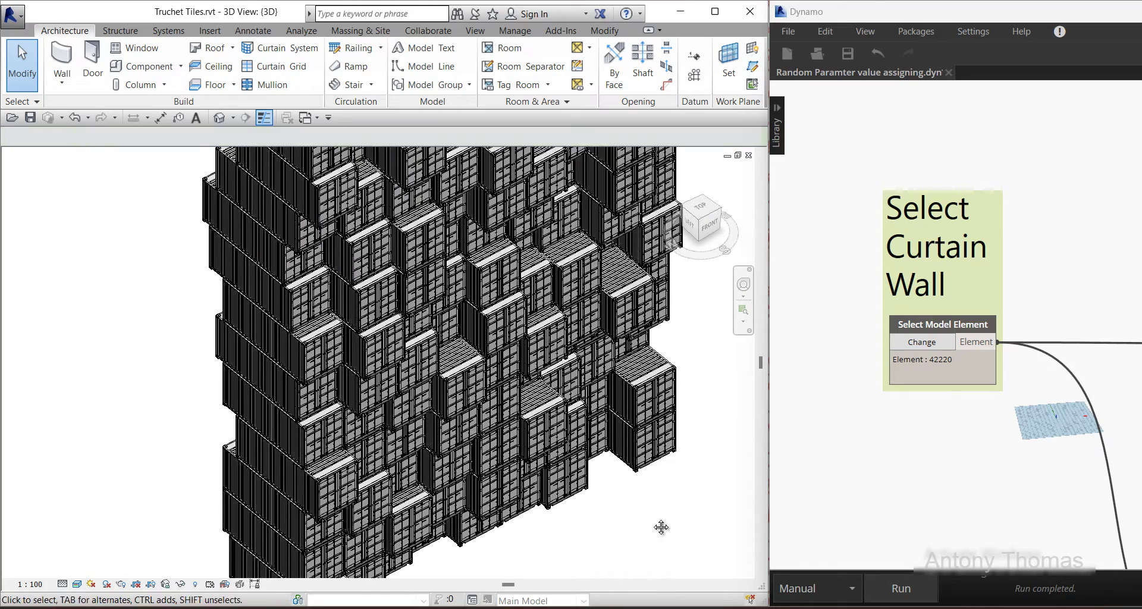
{"action": "scroll", "coordinate": [663, 528], "scroll_direction": "up", "scroll_amount": 2}
{"action": "scroll", "coordinate": [564, 450], "scroll_direction": "up", "scroll_amount": 1}
{"action": "scroll", "coordinate": [484, 448], "scroll_direction": "up", "scroll_amount": 3}
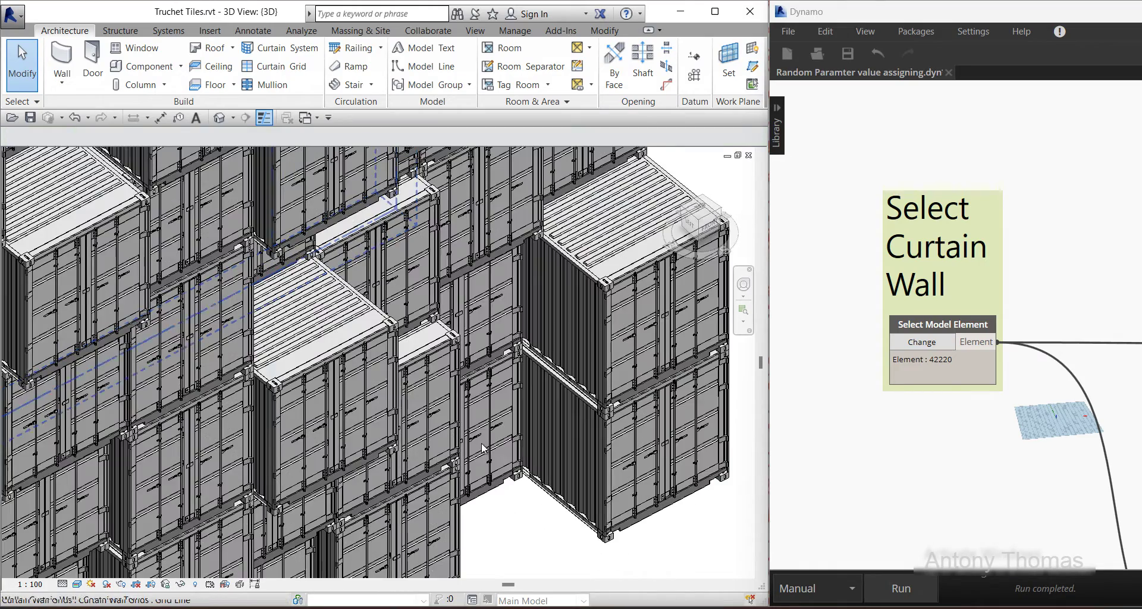
{"action": "left_click", "coordinate": [895, 591]}
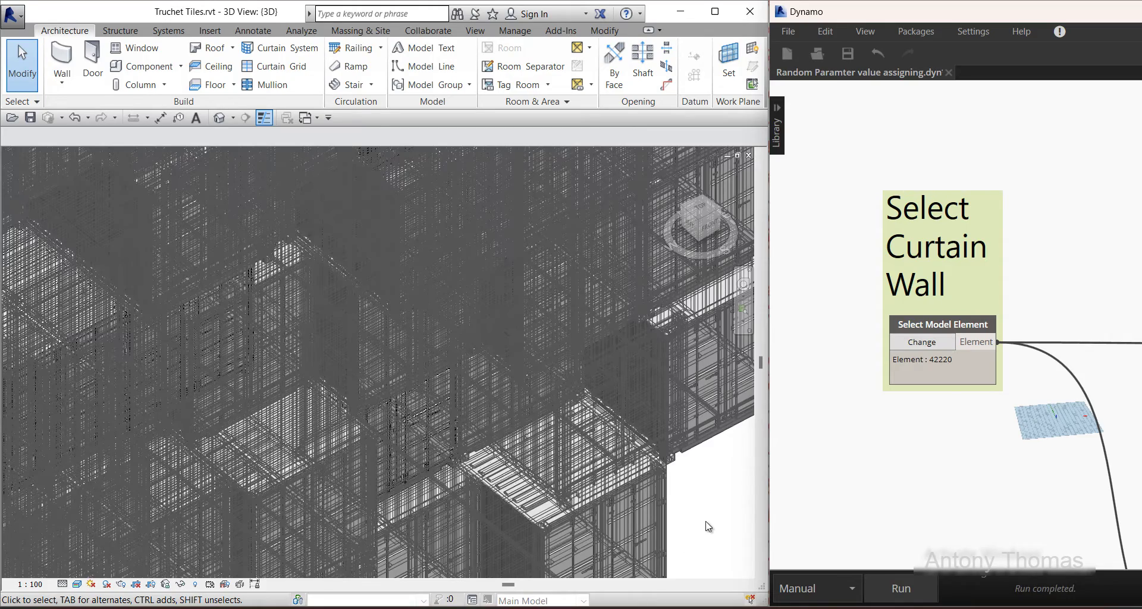
{"action": "left_click", "coordinate": [709, 526]}
{"action": "scroll", "coordinate": [469, 377], "scroll_direction": "down", "scroll_amount": 8}
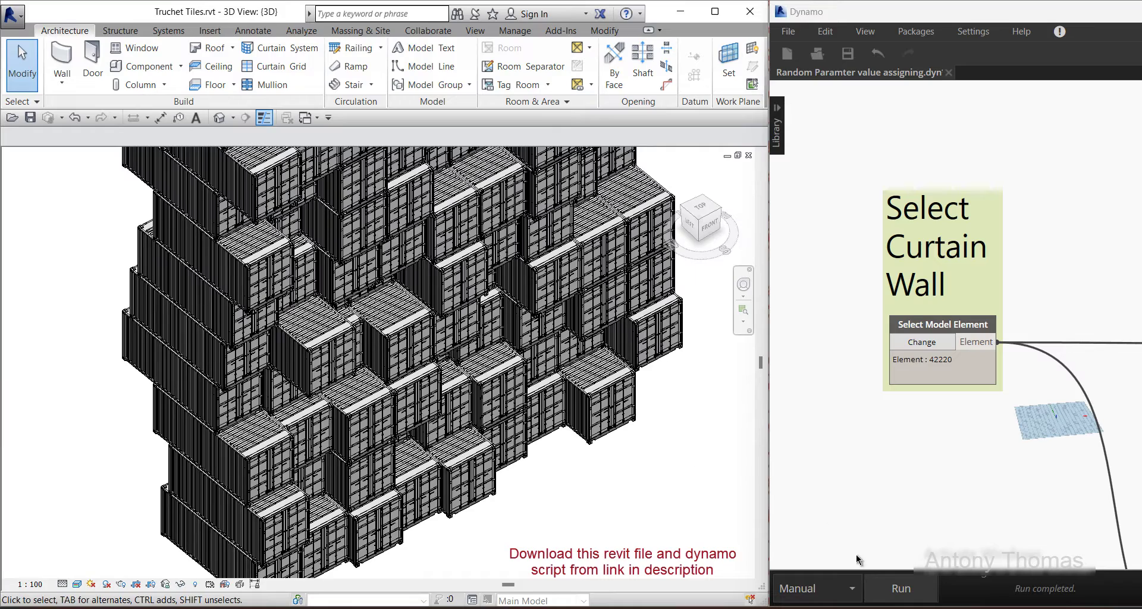
{"action": "left_click", "coordinate": [883, 583]}
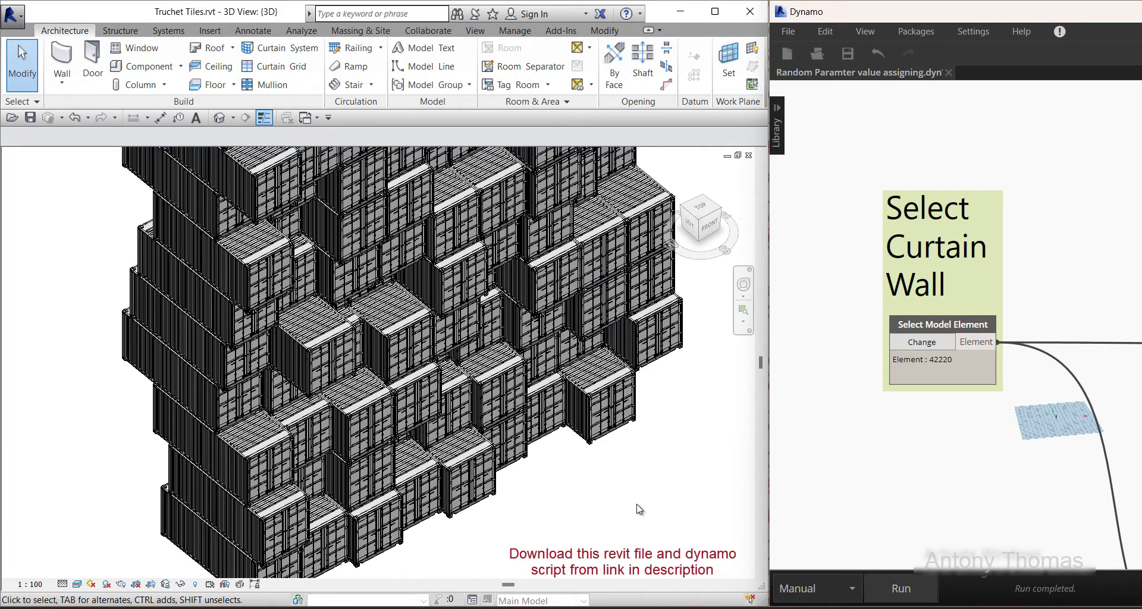
{"action": "scroll", "coordinate": [459, 357], "scroll_direction": "up", "scroll_amount": 3}
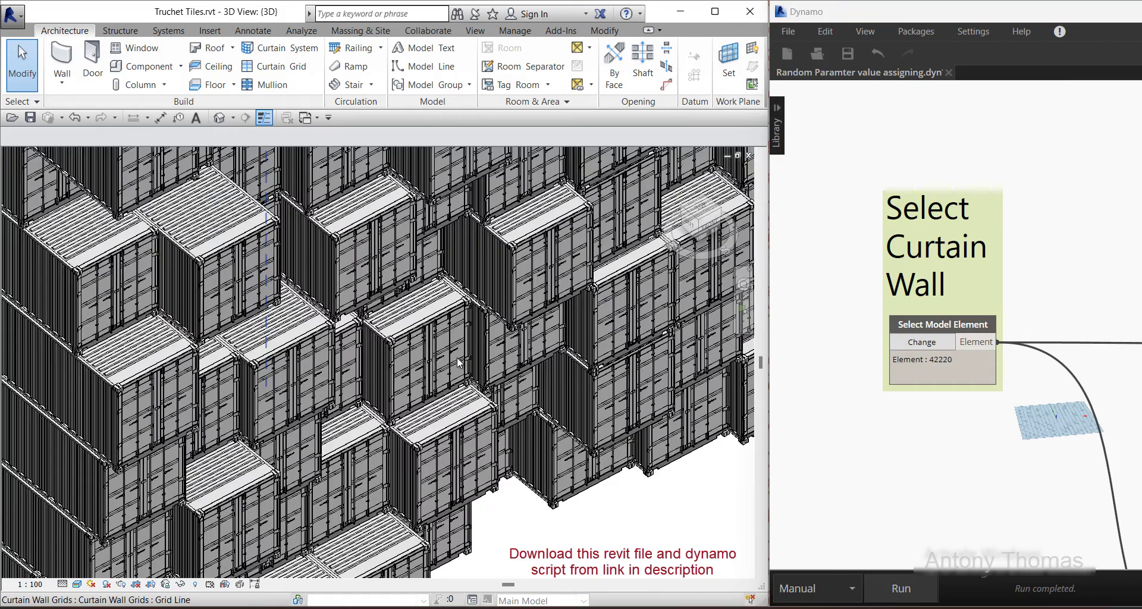
{"action": "scroll", "coordinate": [459, 307], "scroll_direction": "up", "scroll_amount": 3}
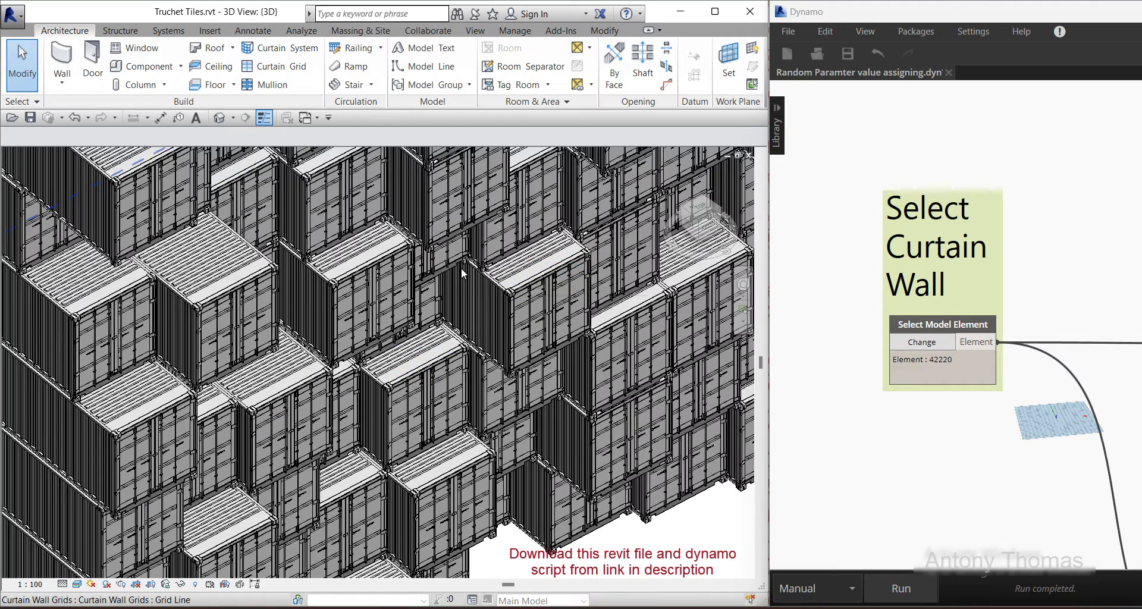
{"action": "mouse_move", "coordinate": [462, 303]}
{"action": "middle_mouse_down", "text": "shift"}
{"action": "mouse_move", "coordinate": [498, 288]}
{"action": "mouse_move", "coordinate": [553, 357]}
{"action": "mouse_move", "coordinate": [477, 466]}
{"action": "middle_mouse_up", "text": "shift"}
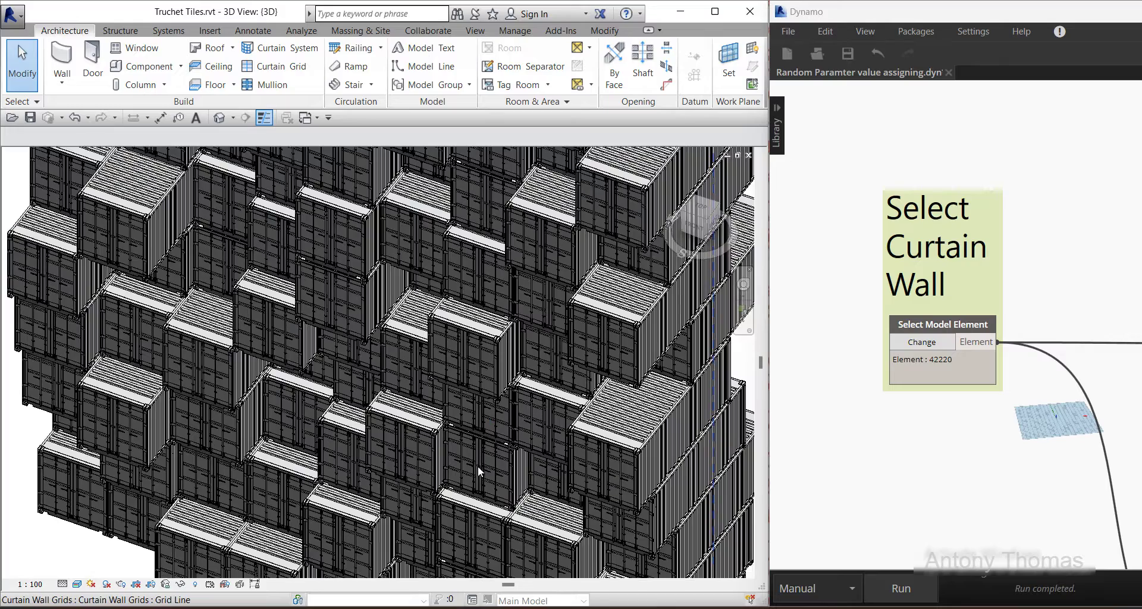
{"action": "mouse_move", "coordinate": [471, 366]}
{"action": "middle_mouse_down", "text": "shift"}
{"action": "mouse_move", "coordinate": [662, 388]}
{"action": "mouse_move", "coordinate": [471, 396]}
{"action": "middle_mouse_up", "text": "shift"}
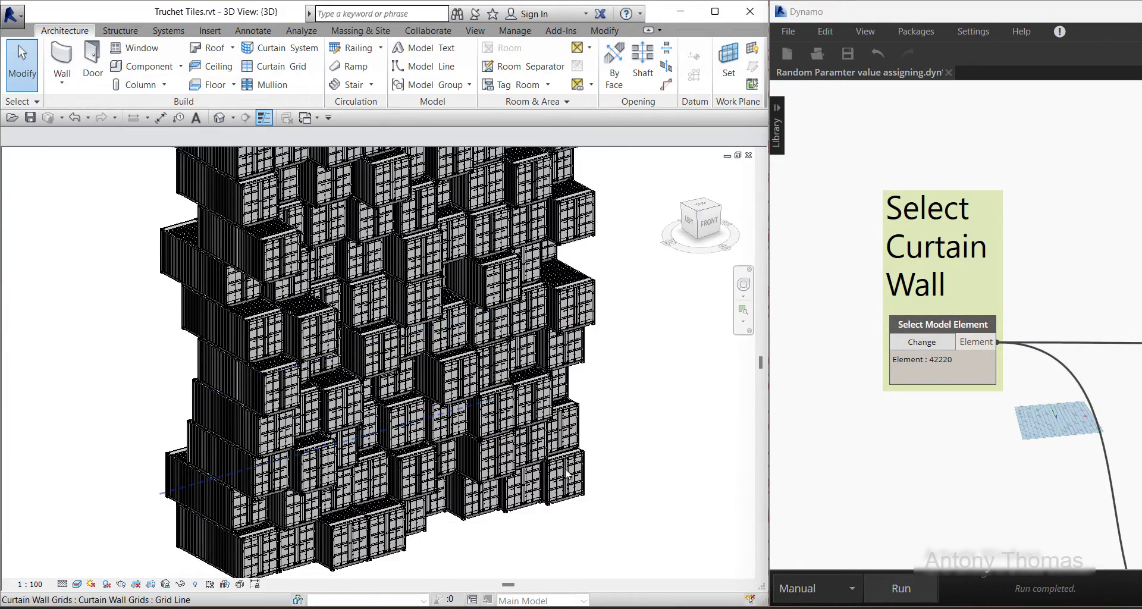
{"action": "mouse_move", "coordinate": [567, 474]}
{"action": "middle_mouse_down", "text": "shift"}
{"action": "mouse_move", "coordinate": [647, 474]}
{"action": "mouse_move", "coordinate": [470, 156]}
{"action": "mouse_move", "coordinate": [626, 487]}
{"action": "mouse_move", "coordinate": [518, 543]}
{"action": "middle_mouse_up", "text": "shift"}
- Stretch the container curtain wall to 38000 and rerun the Dynamo script on its new panels
{"action": "left_click", "coordinate": [459, 167]}
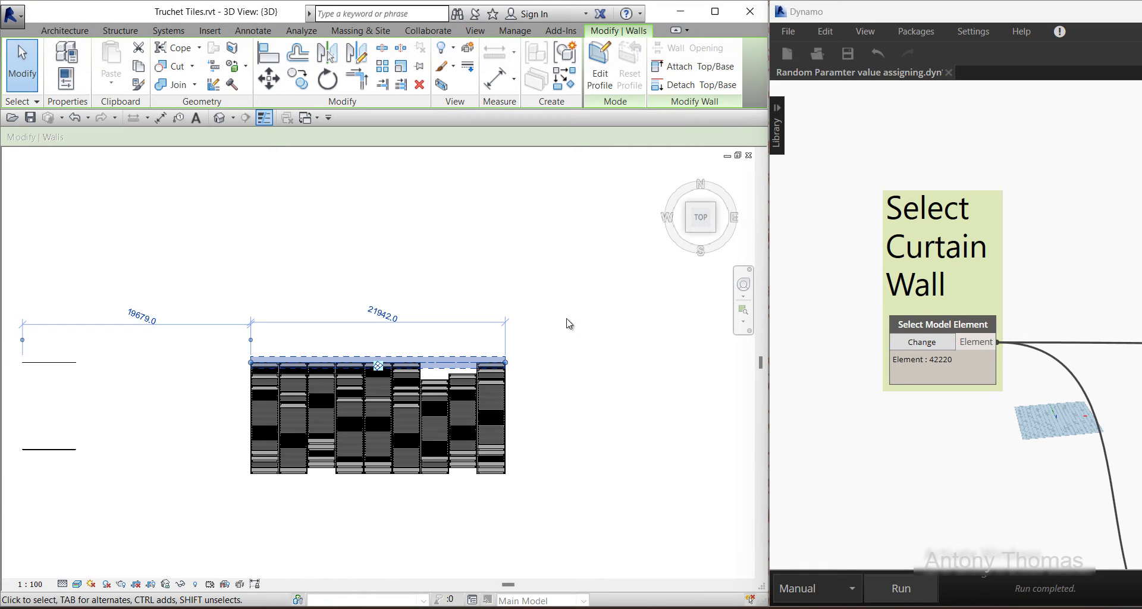
{"action": "left_click_drag", "start_coordinate": [508, 363], "coordinate": [632, 367]}
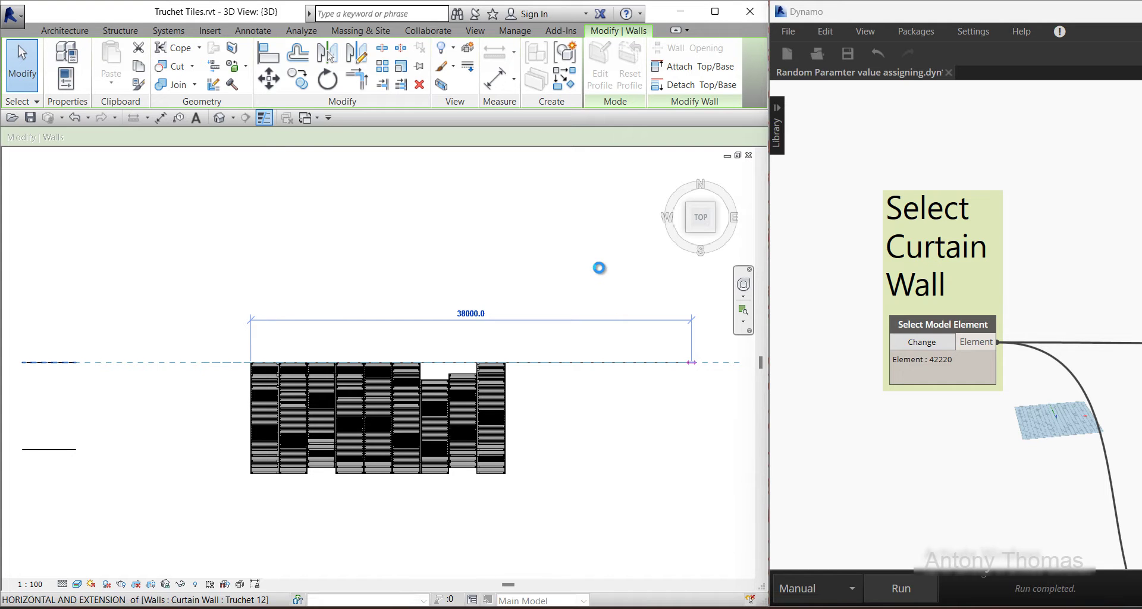
{"action": "left_click", "coordinate": [440, 215]}
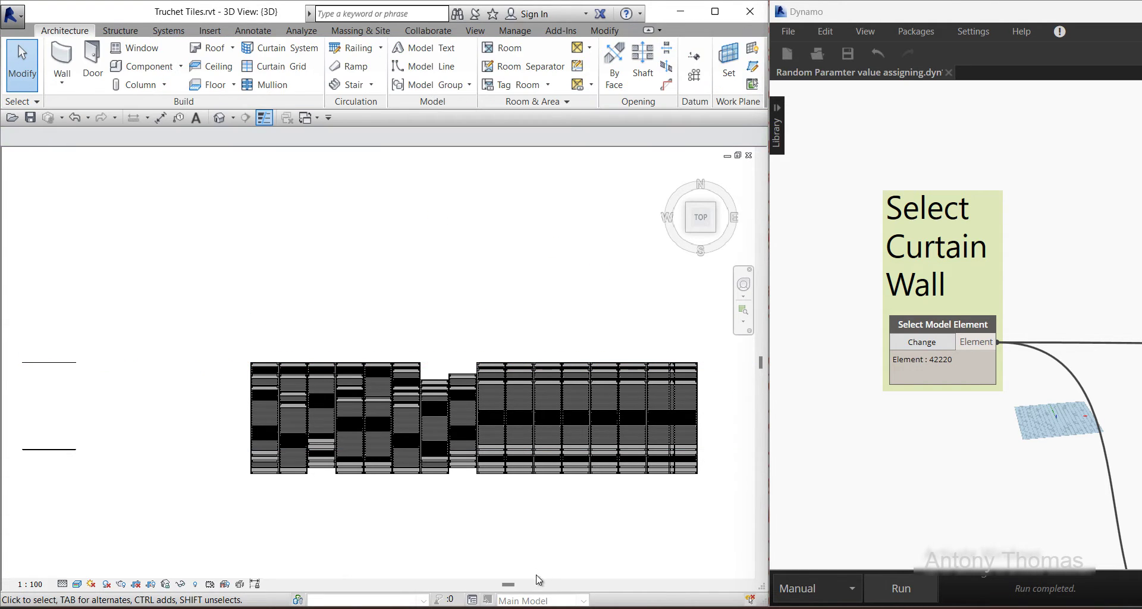
{"action": "middle_click_drag", "start_coordinate": [591, 495], "coordinate": [562, 249], "text": "shift"}
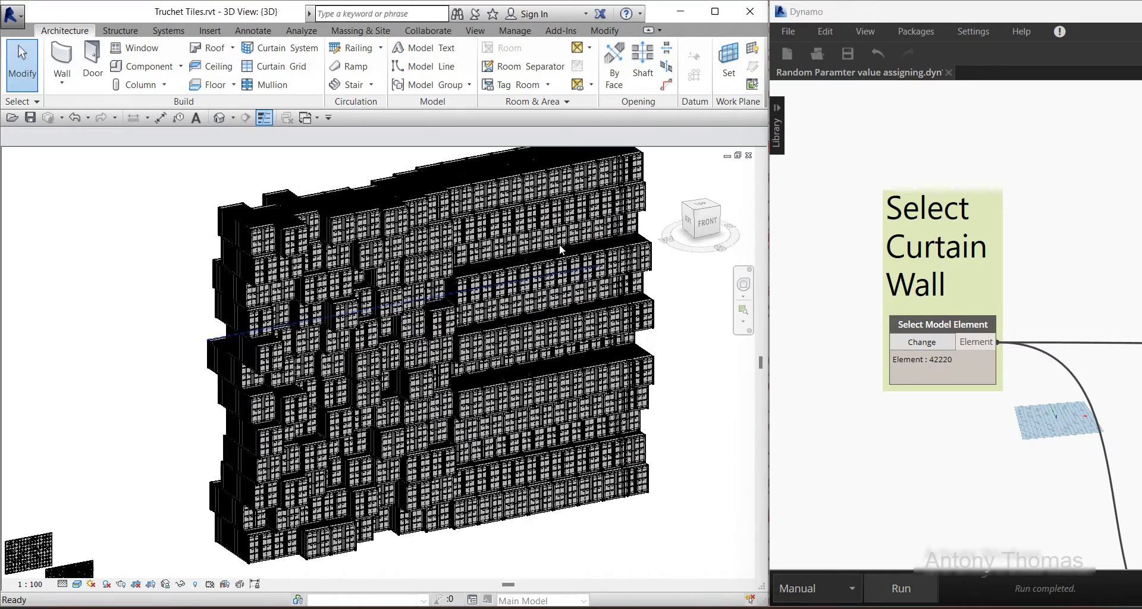
{"action": "left_click", "coordinate": [898, 589]}
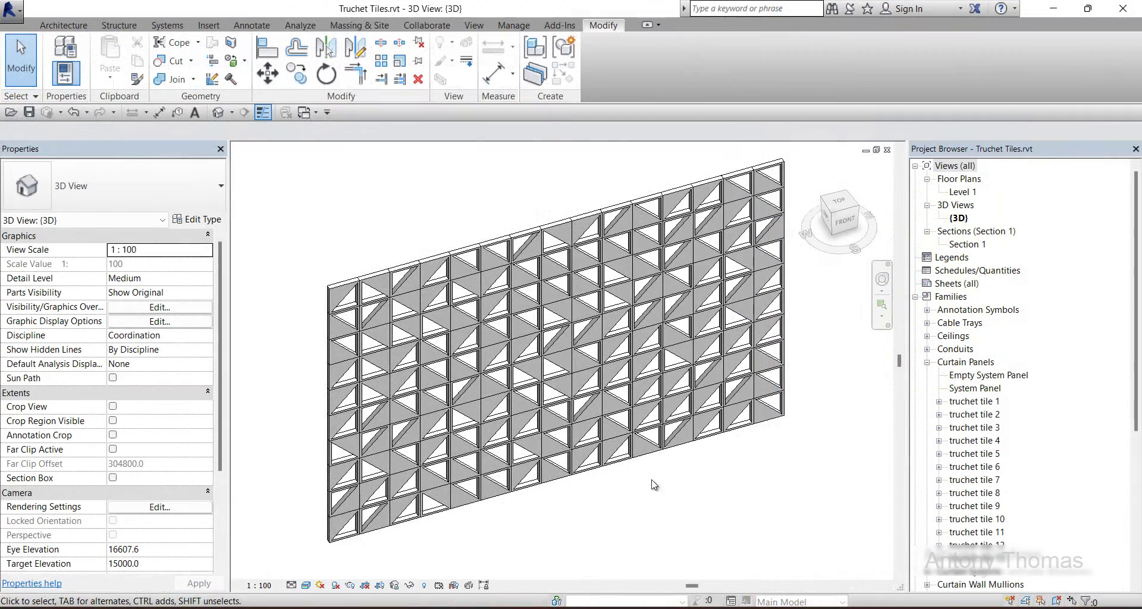
- Select a truchet tile 1 panel on the triangle-tile wall and edit its family
{"action": "left_click", "coordinate": [424, 261]}
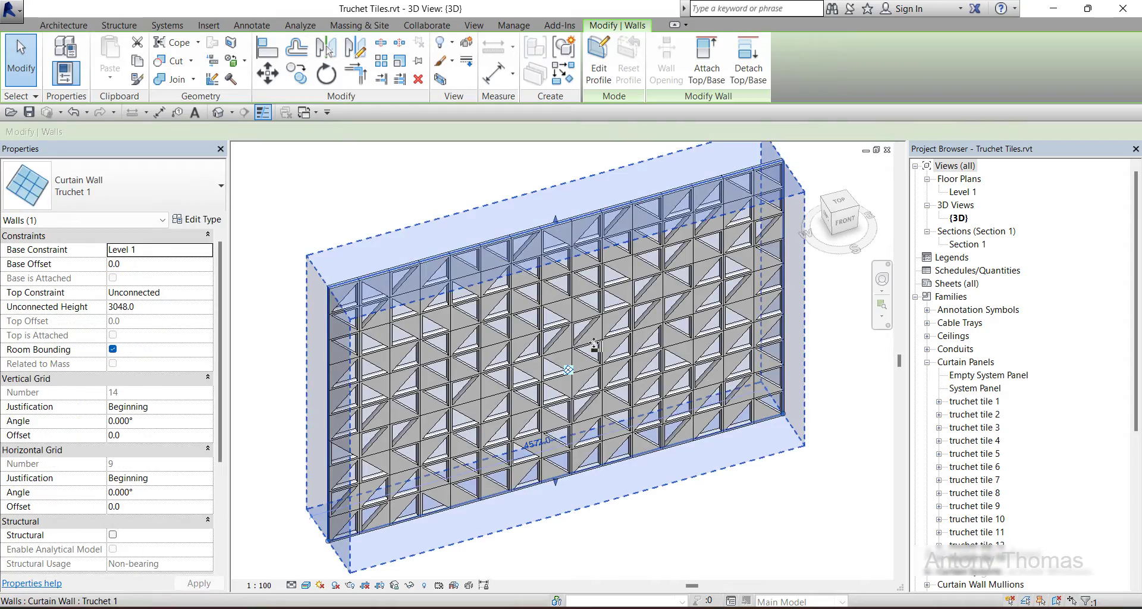
{"action": "middle_click_drag", "start_coordinate": [691, 434], "coordinate": [383, 269], "text": "shift"}
{"action": "scroll", "coordinate": [383, 269], "scroll_direction": "up", "scroll_amount": 6}
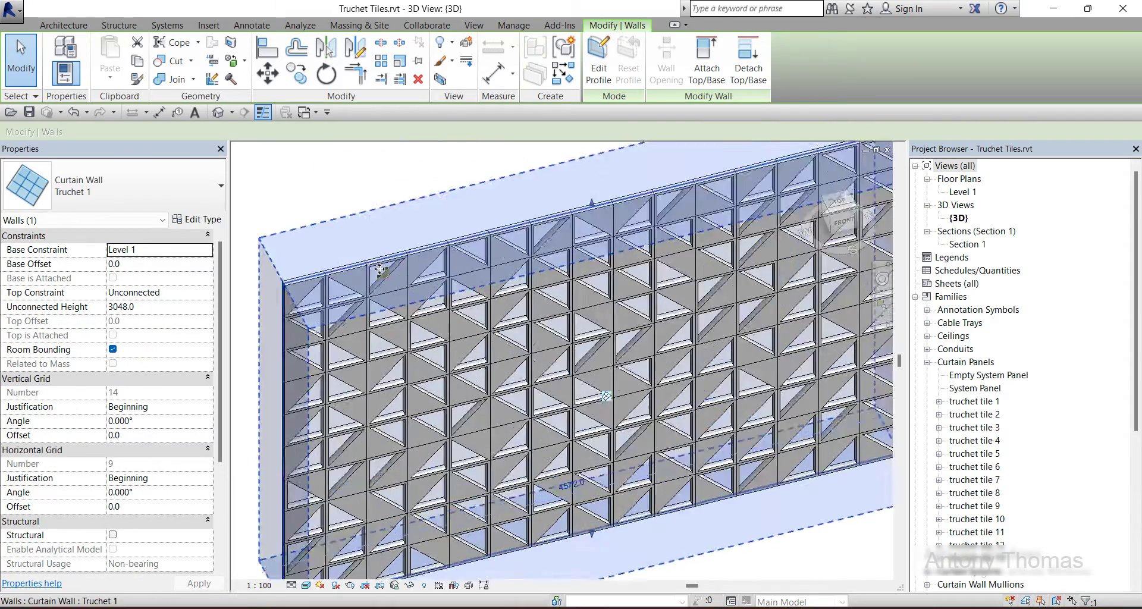
{"action": "scroll", "coordinate": [383, 269], "scroll_direction": "up", "scroll_amount": 1}
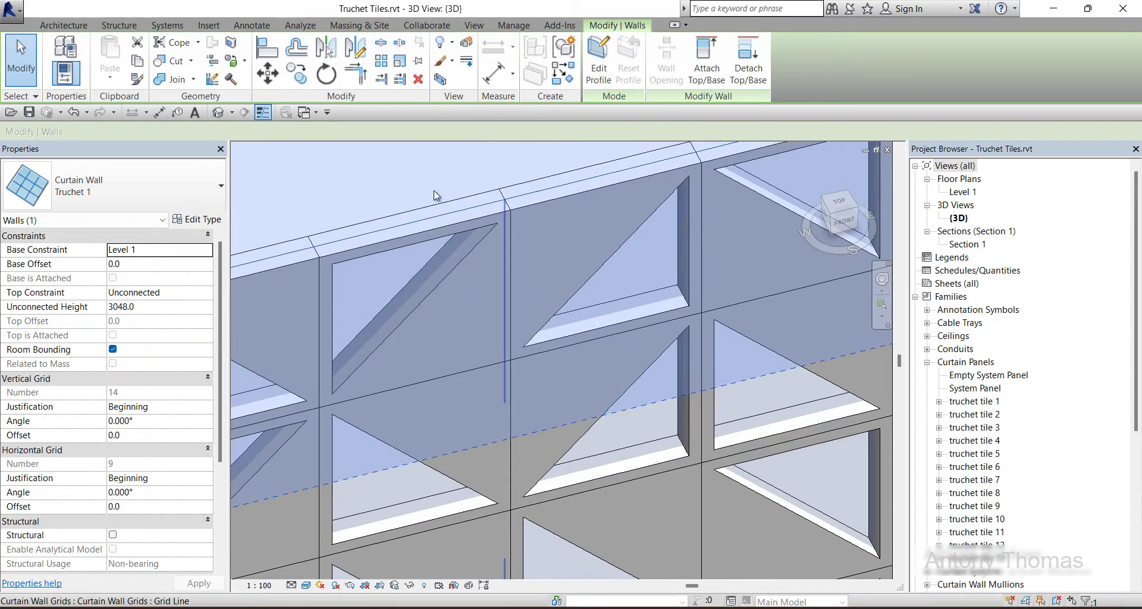
{"action": "left_click", "coordinate": [434, 190]}
{"action": "left_click", "coordinate": [435, 263]}
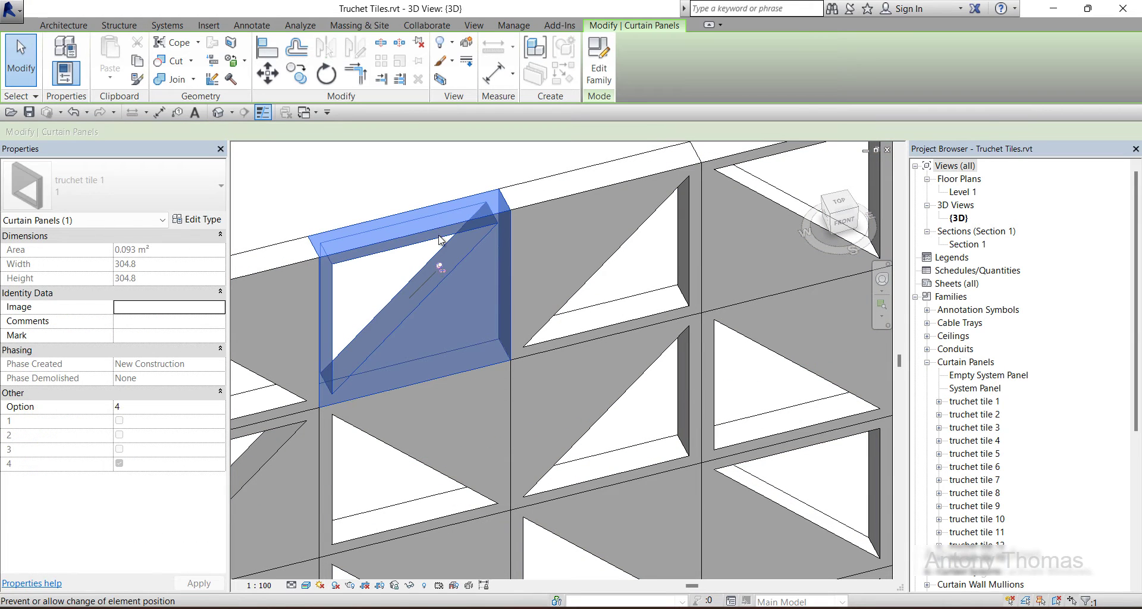
{"action": "left_click", "coordinate": [597, 75]}
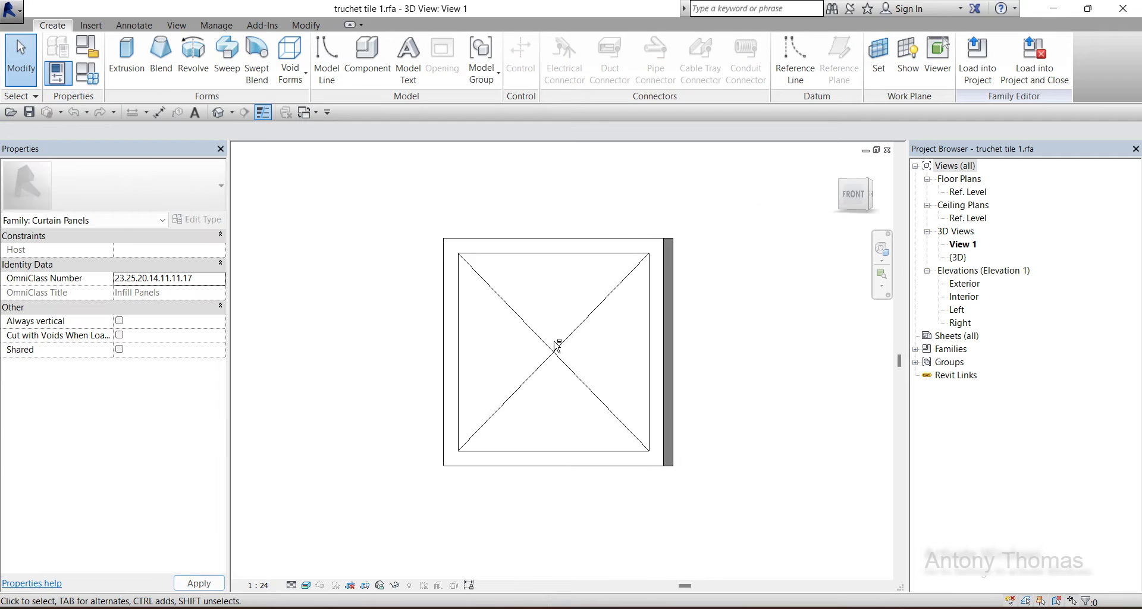
{"action": "left_click", "coordinate": [556, 326]}
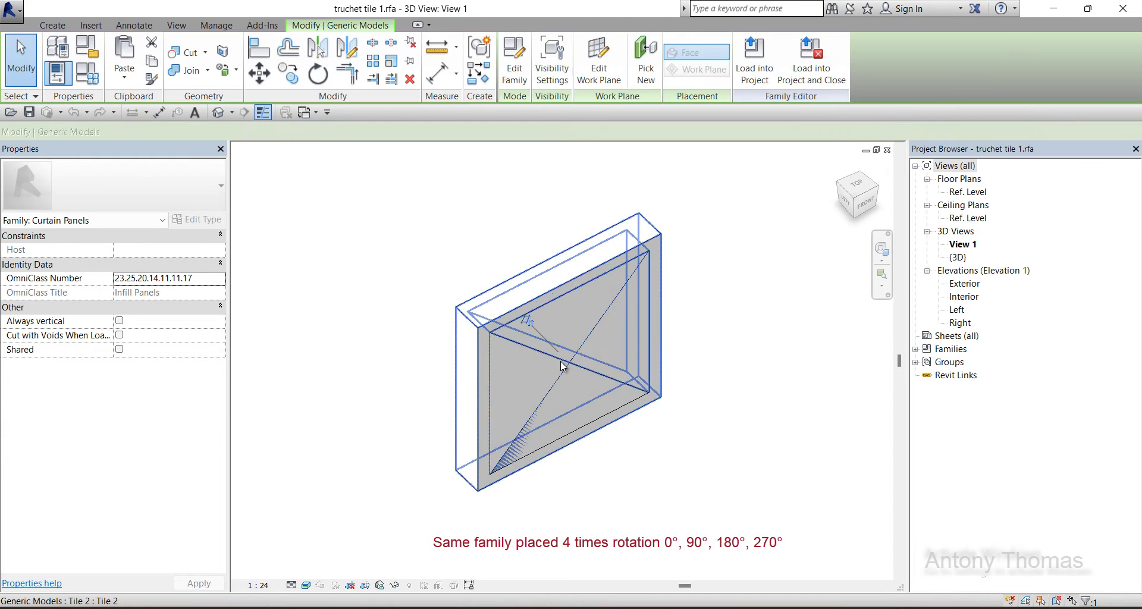
{"action": "left_click_drag", "start_coordinate": [731, 500], "coordinate": [369, 179]}
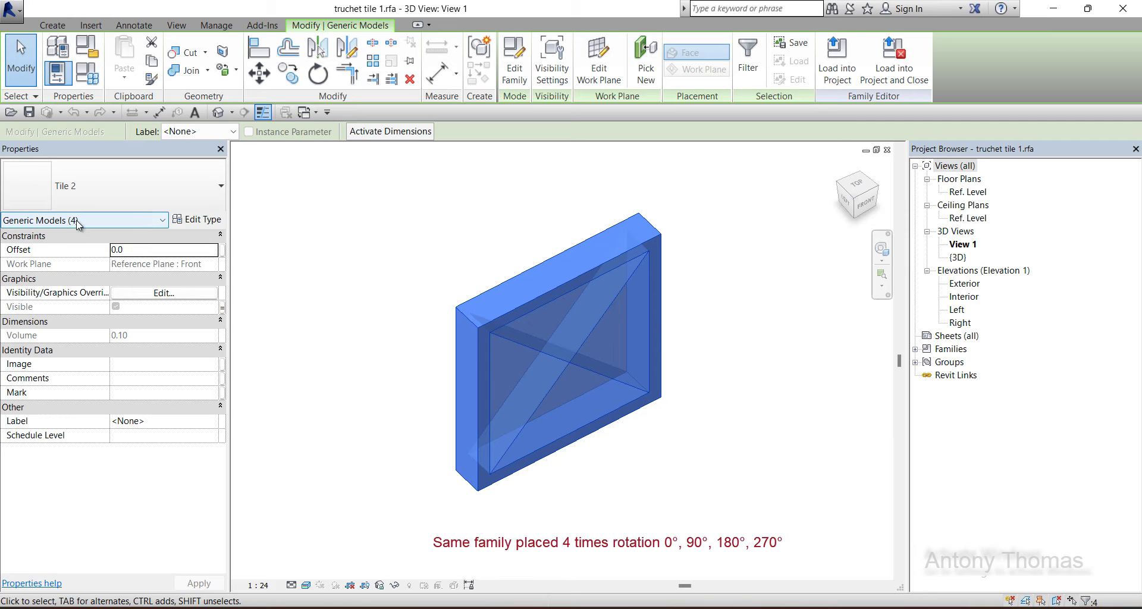
{"action": "key", "text": "Escape"}
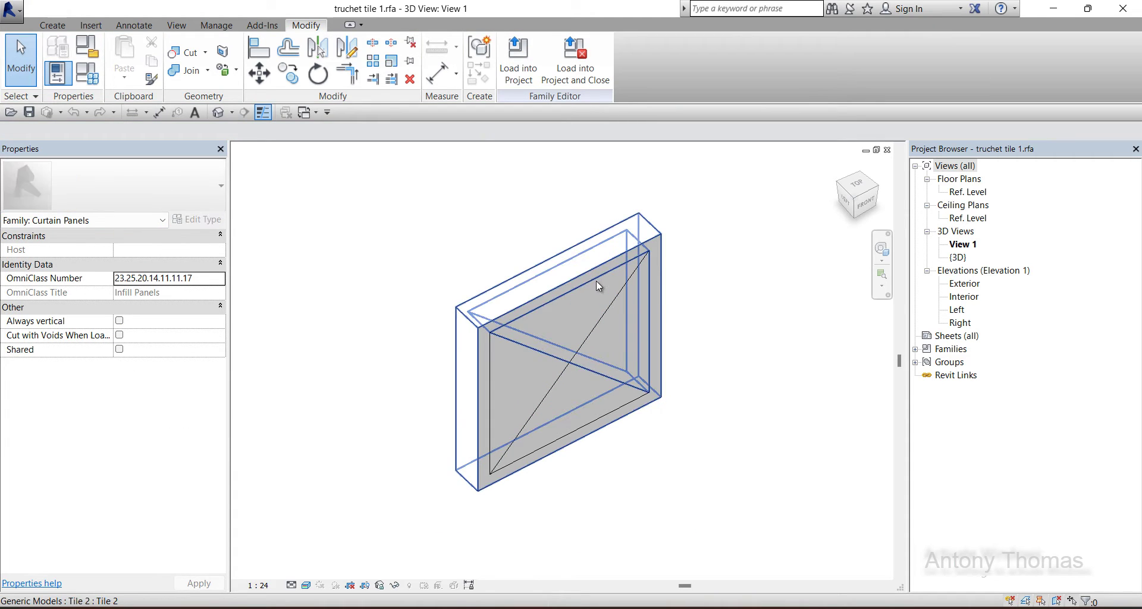
{"action": "left_click", "coordinate": [597, 281]}
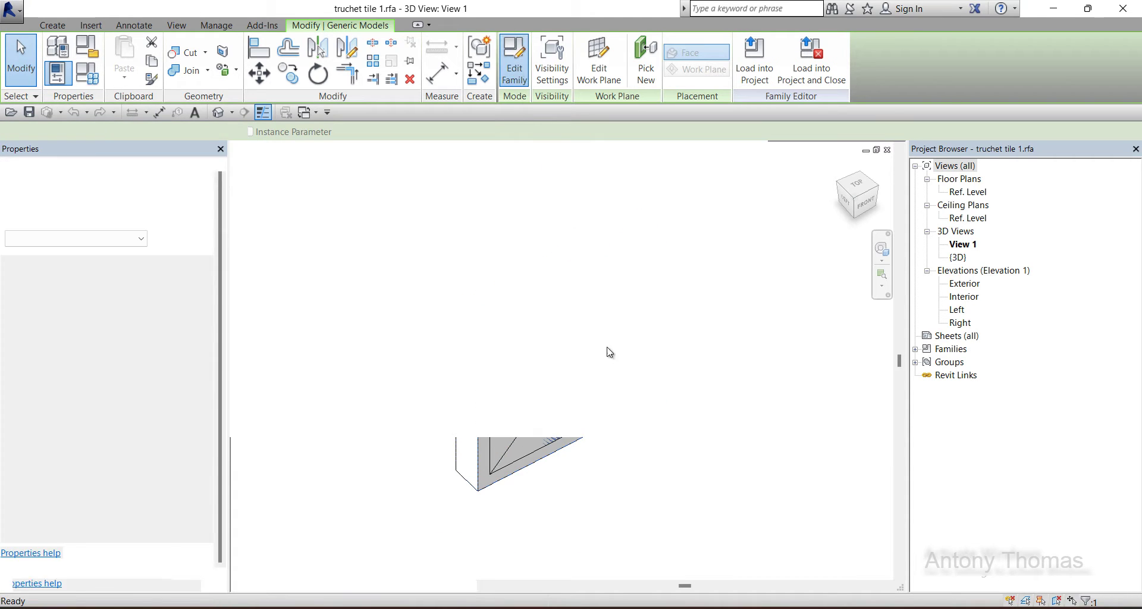
{"action": "mouse_move", "coordinate": [504, 461]}
{"action": "middle_mouse_down", "text": "shift"}
{"action": "mouse_move", "coordinate": [565, 383]}
{"action": "mouse_move", "coordinate": [610, 400]}
{"action": "mouse_move", "coordinate": [413, 408]}
{"action": "middle_mouse_up", "text": "shift"}
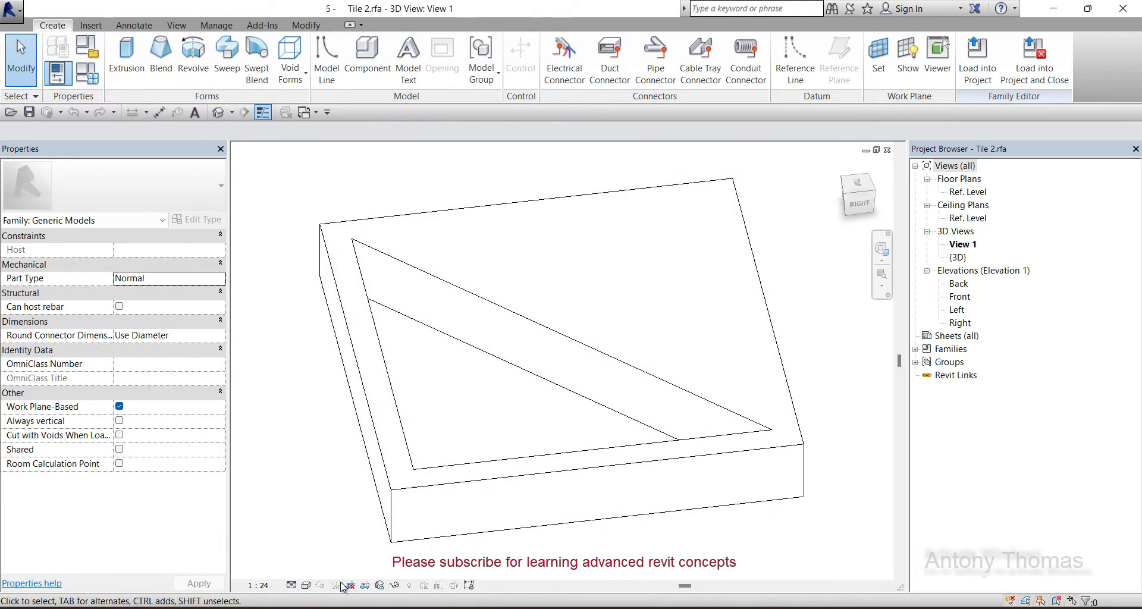
{"action": "left_click", "coordinate": [305, 589]}
{"action": "left_click", "coordinate": [333, 528]}
{"action": "mouse_move", "coordinate": [524, 471]}
{"action": "middle_mouse_down", "text": "shift"}
{"action": "mouse_move", "coordinate": [604, 492]}
{"action": "mouse_move", "coordinate": [643, 412]}
{"action": "middle_mouse_up", "text": "shift"}
{"action": "left_click", "coordinate": [888, 150]}
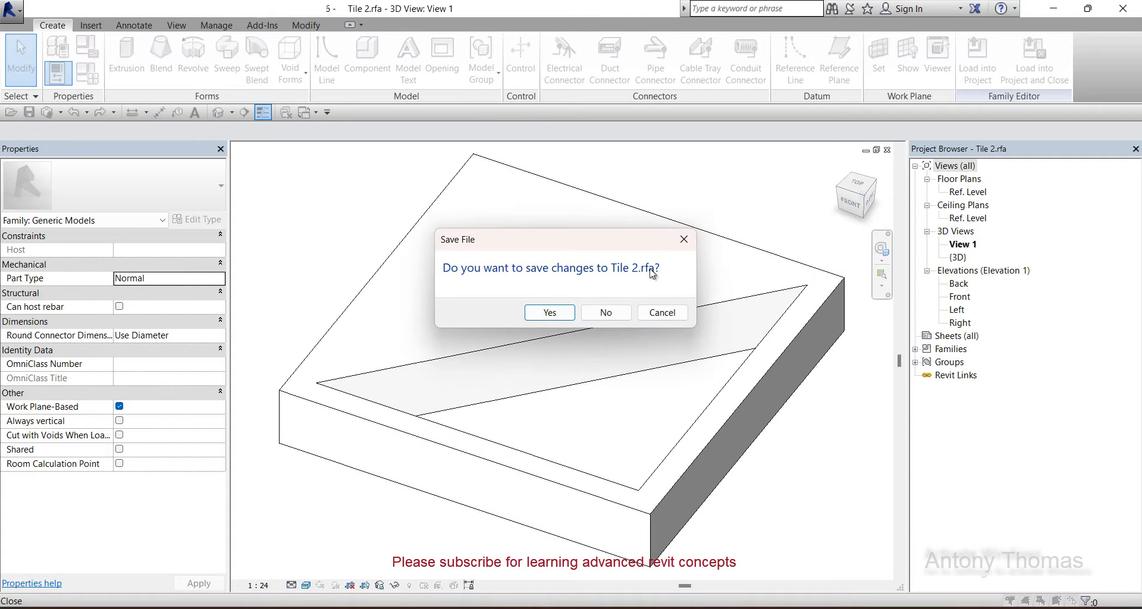
{"action": "left_click", "coordinate": [606, 313]}
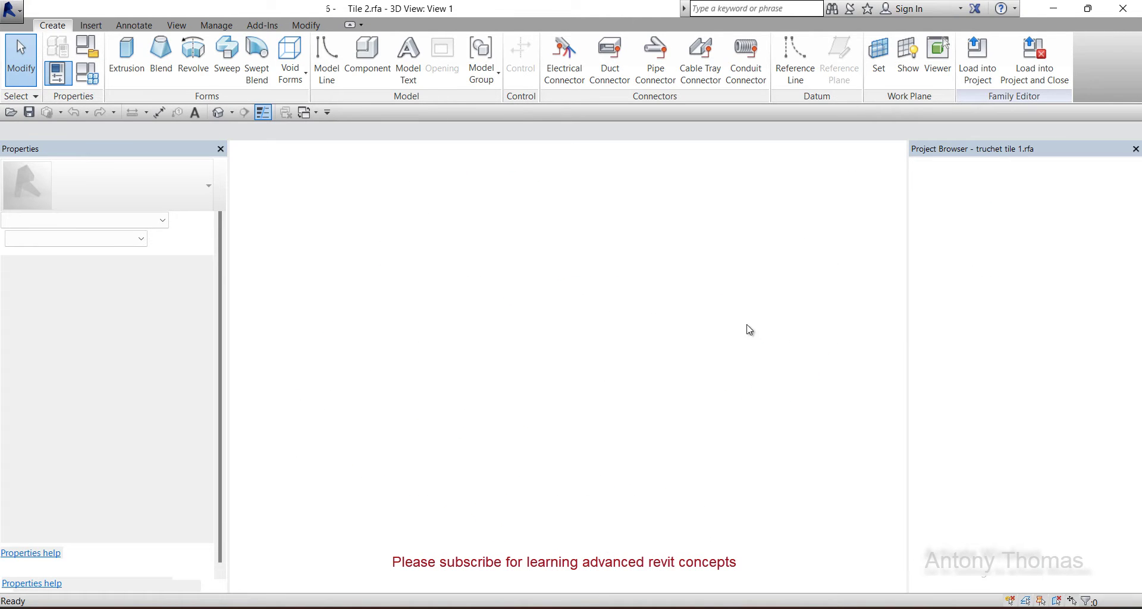
- Review the Option and 1–4 visibility formulas in Family Types, then close the truchet tile 1 family
{"action": "left_click", "coordinate": [88, 74]}
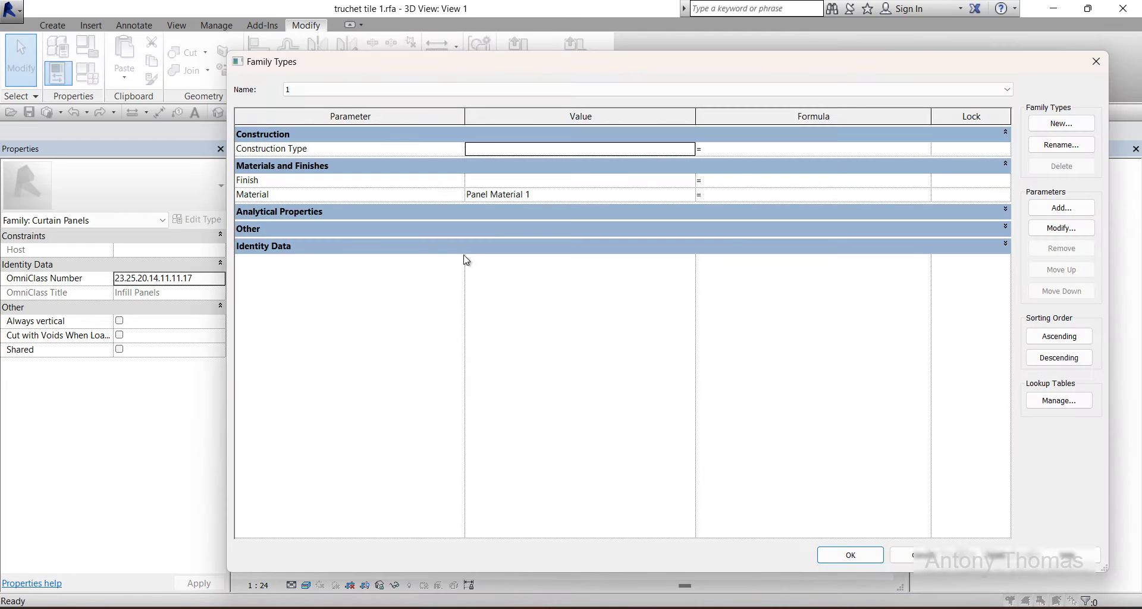
{"action": "left_click", "coordinate": [333, 229]}
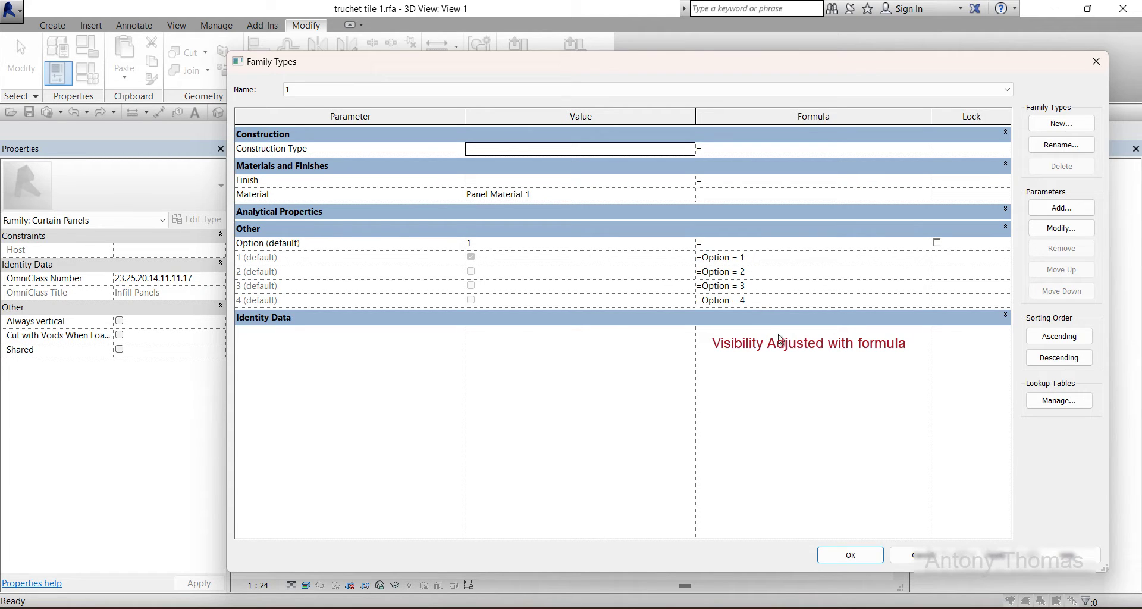
{"action": "left_click", "coordinate": [1097, 62]}
{"action": "left_click", "coordinate": [888, 150]}
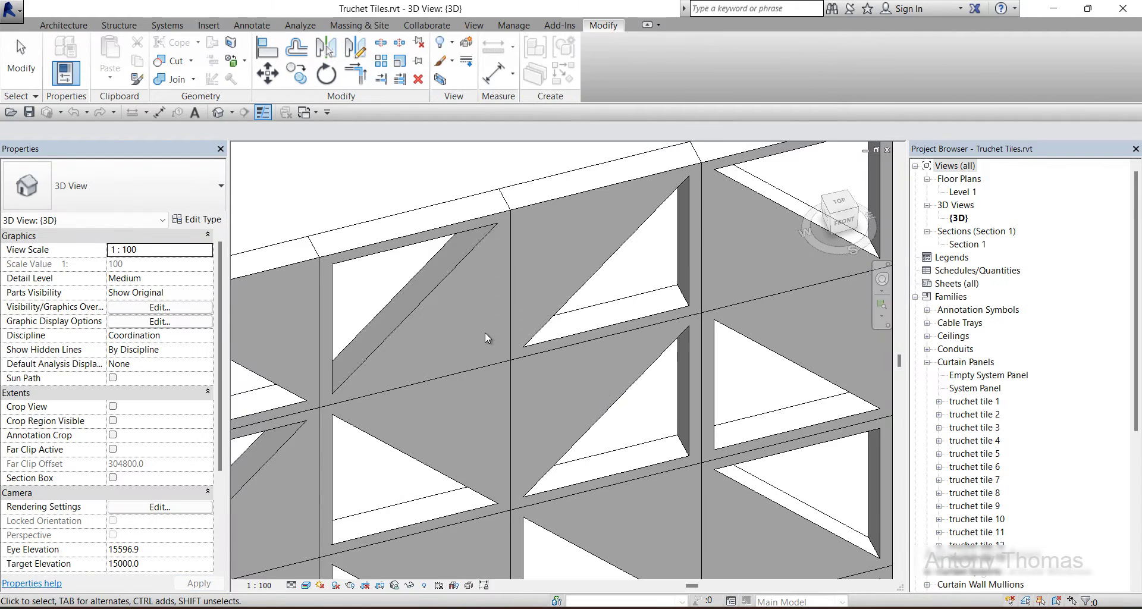
{"action": "scroll", "coordinate": [469, 301], "scroll_direction": "down", "scroll_amount": 3}
{"action": "scroll", "coordinate": [469, 301], "scroll_direction": "down", "scroll_amount": 3}
{"action": "mouse_move", "coordinate": [490, 413]}
{"action": "middle_mouse_down"}
{"action": "mouse_move", "coordinate": [519, 336]}
{"action": "mouse_move", "coordinate": [520, 414]}
{"action": "mouse_move", "coordinate": [575, 383]}
{"action": "mouse_move", "coordinate": [377, 377]}
{"action": "mouse_move", "coordinate": [513, 347]}
{"action": "mouse_move", "coordinate": [809, 247]}
{"action": "mouse_move", "coordinate": [536, 322]}
{"action": "middle_mouse_up"}
{"action": "scroll", "coordinate": [519, 336], "scroll_direction": "down", "scroll_amount": 3}
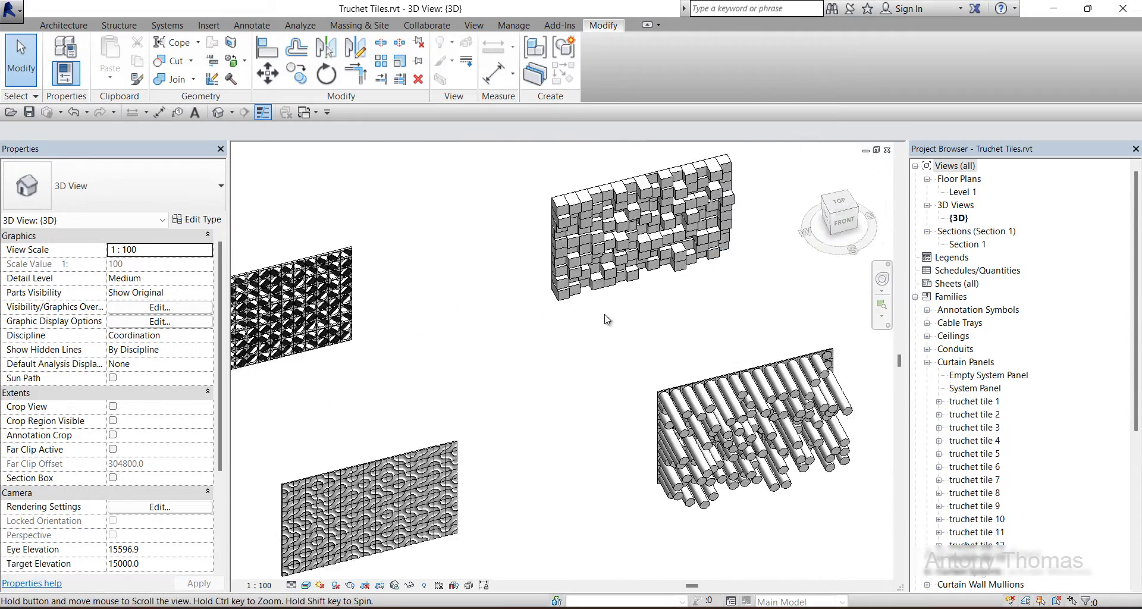
{"action": "scroll", "coordinate": [601, 190], "scroll_direction": "up", "scroll_amount": 2}
{"action": "scroll", "coordinate": [601, 189], "scroll_direction": "up", "scroll_amount": 2}
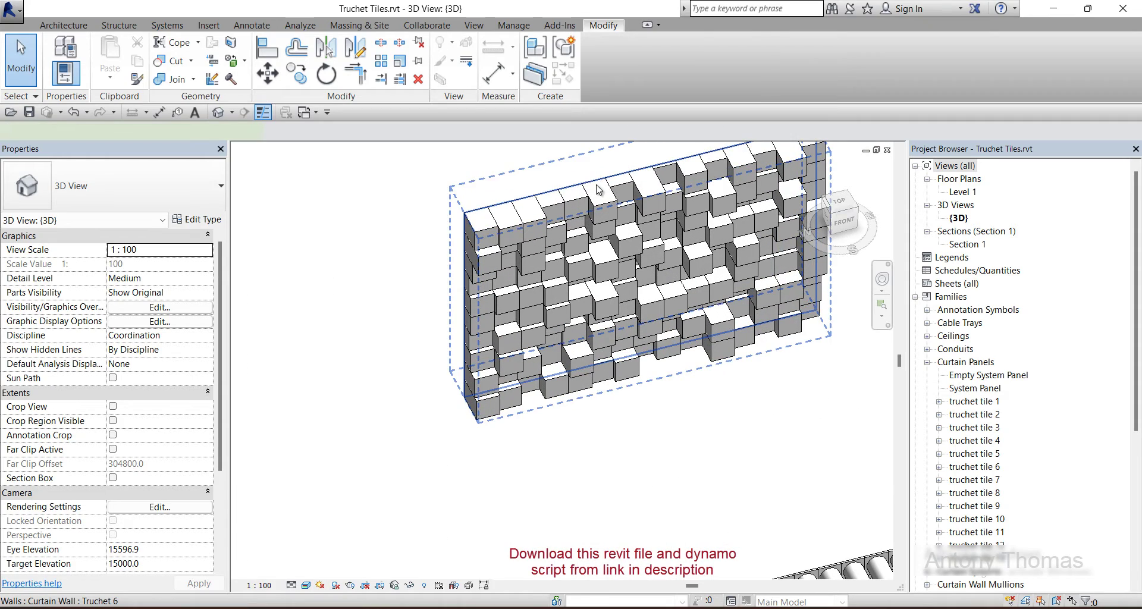
{"action": "left_click", "coordinate": [599, 189]}
{"action": "scroll", "coordinate": [531, 196], "scroll_direction": "up", "scroll_amount": 2}
{"action": "scroll", "coordinate": [497, 219], "scroll_direction": "up", "scroll_amount": 2}
{"action": "scroll", "coordinate": [502, 224], "scroll_direction": "up", "scroll_amount": 2}
{"action": "scroll", "coordinate": [439, 309], "scroll_direction": "up", "scroll_amount": 2}
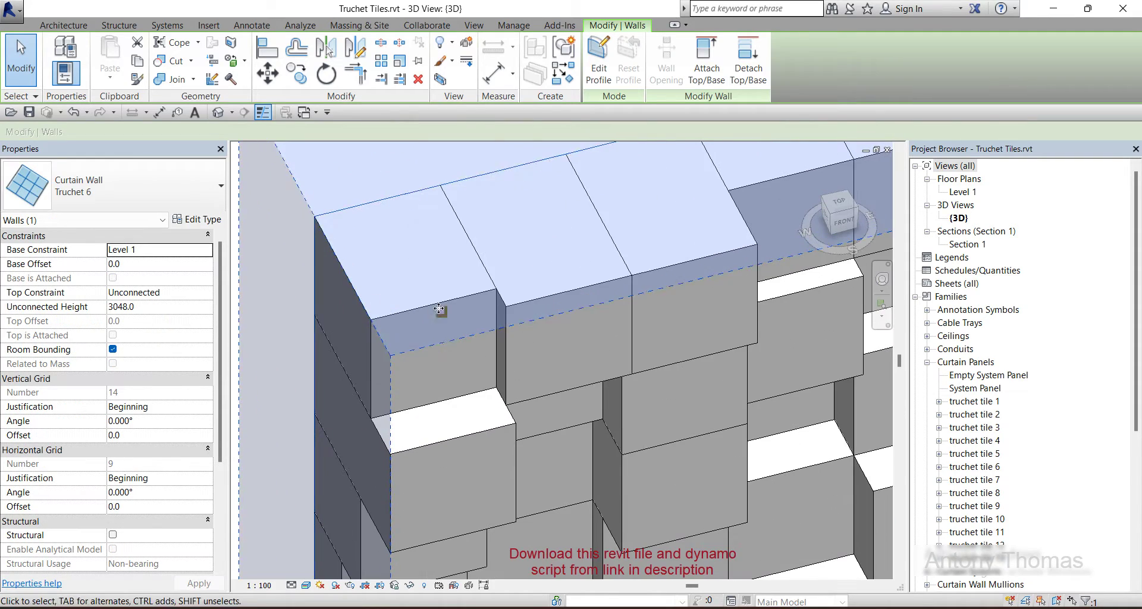
{"action": "scroll", "coordinate": [440, 308], "scroll_direction": "down", "scroll_amount": 4}
{"action": "mouse_move", "coordinate": [565, 382]}
{"action": "middle_mouse_down", "text": "shift"}
{"action": "mouse_move", "coordinate": [492, 402]}
{"action": "mouse_move", "coordinate": [345, 280]}
{"action": "middle_mouse_up", "text": "shift"}
{"action": "scroll", "coordinate": [575, 350], "scroll_direction": "up", "scroll_amount": 2}
{"action": "key", "text": "Escape"}
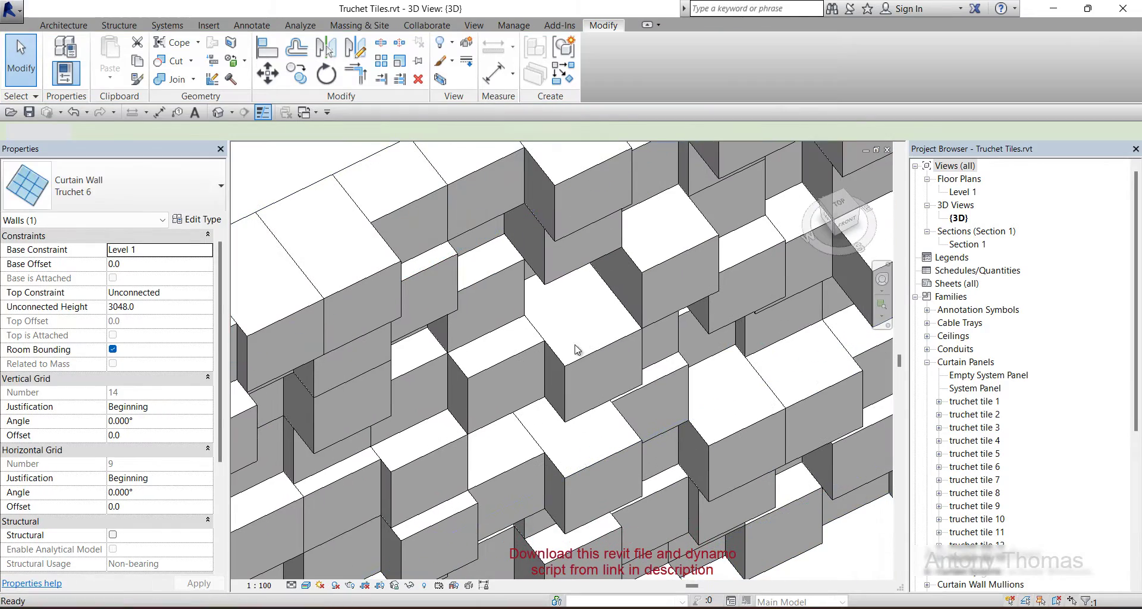
{"action": "left_click", "coordinate": [583, 358]}
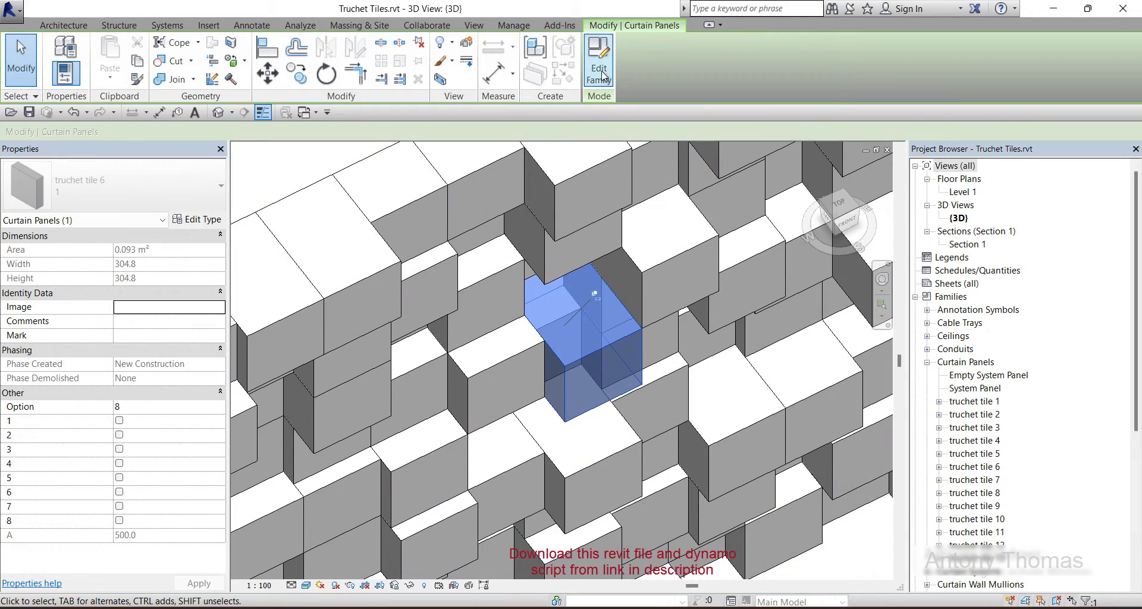
{"action": "left_click", "coordinate": [601, 71]}
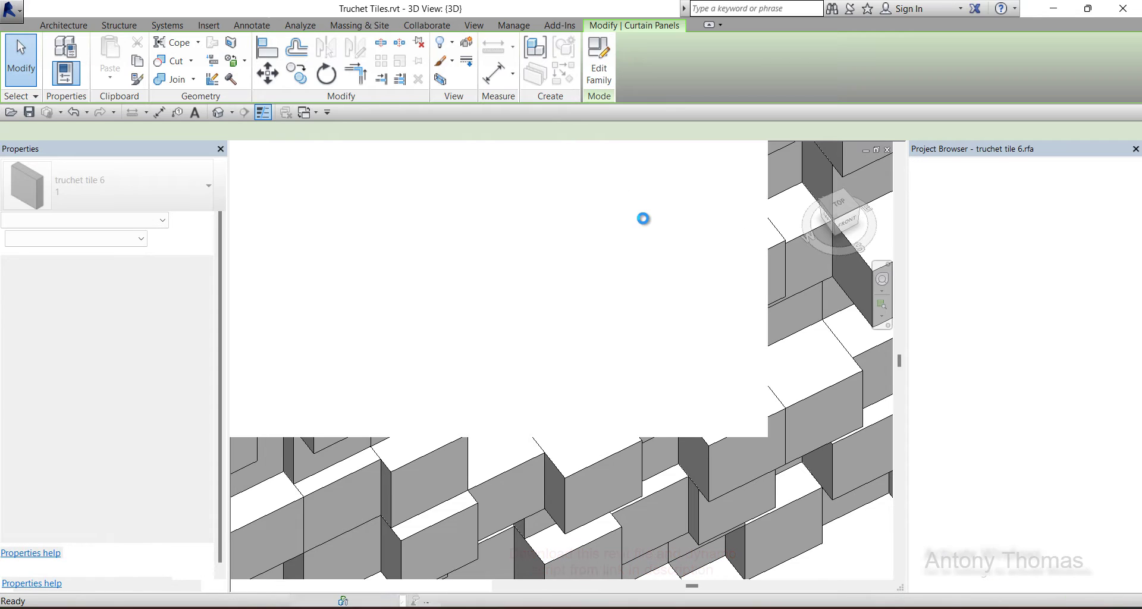
- Read how truchet tile 6's thickness A depends on Option in Family Types, then close the family
{"action": "scroll", "coordinate": [518, 396], "scroll_direction": "down", "scroll_amount": 2}
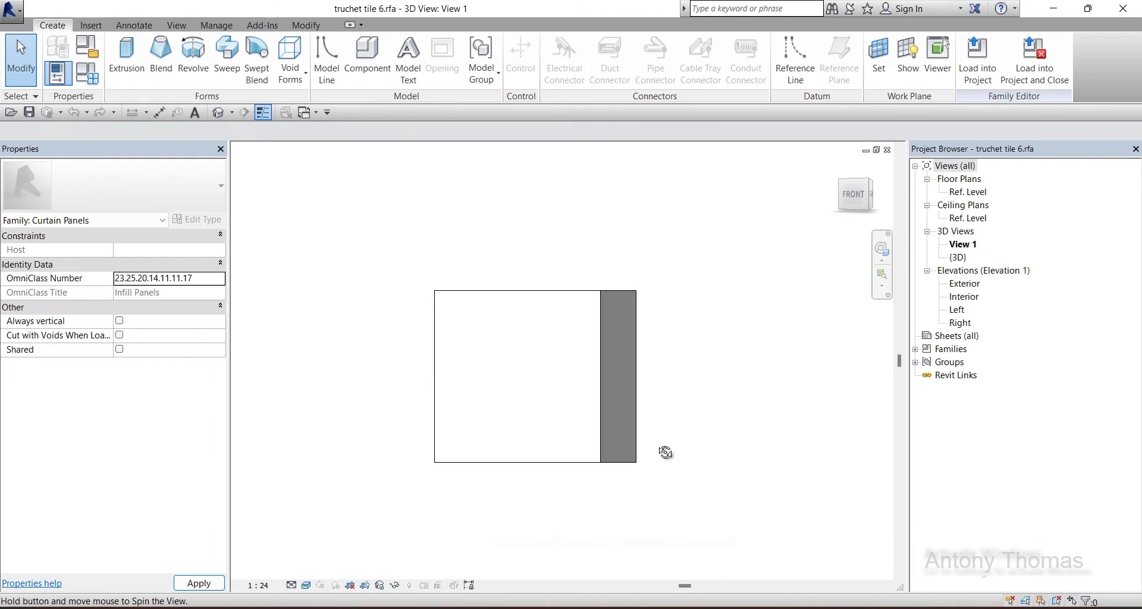
{"action": "middle_click_drag", "start_coordinate": [663, 454], "coordinate": [560, 370], "text": "shift"}
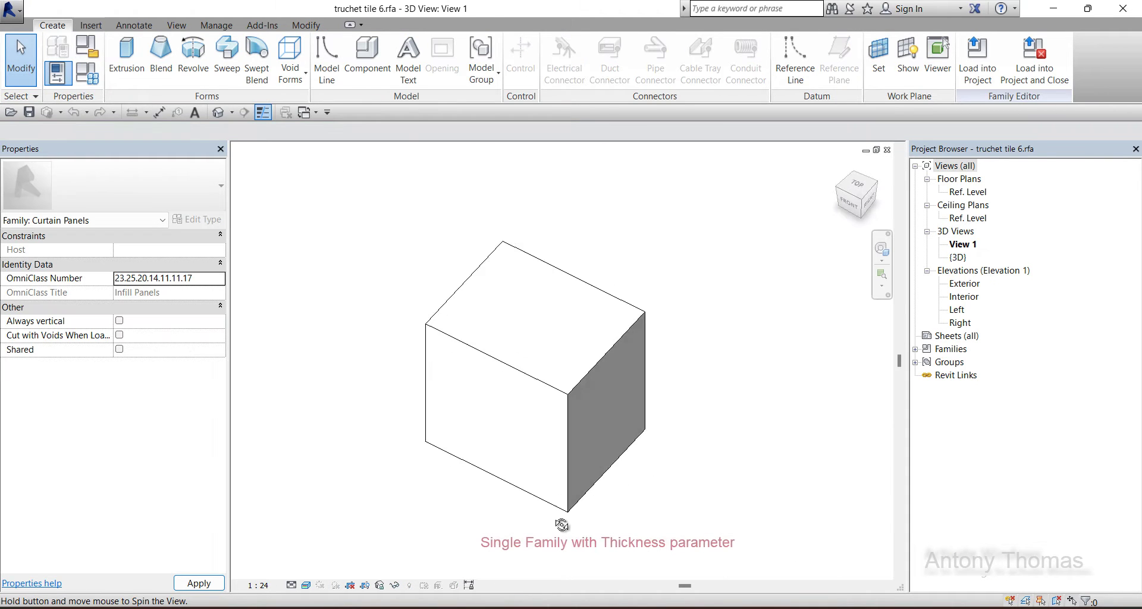
{"action": "left_click", "coordinate": [573, 383]}
{"action": "left_click", "coordinate": [572, 191]}
{"action": "left_click", "coordinate": [89, 79]}
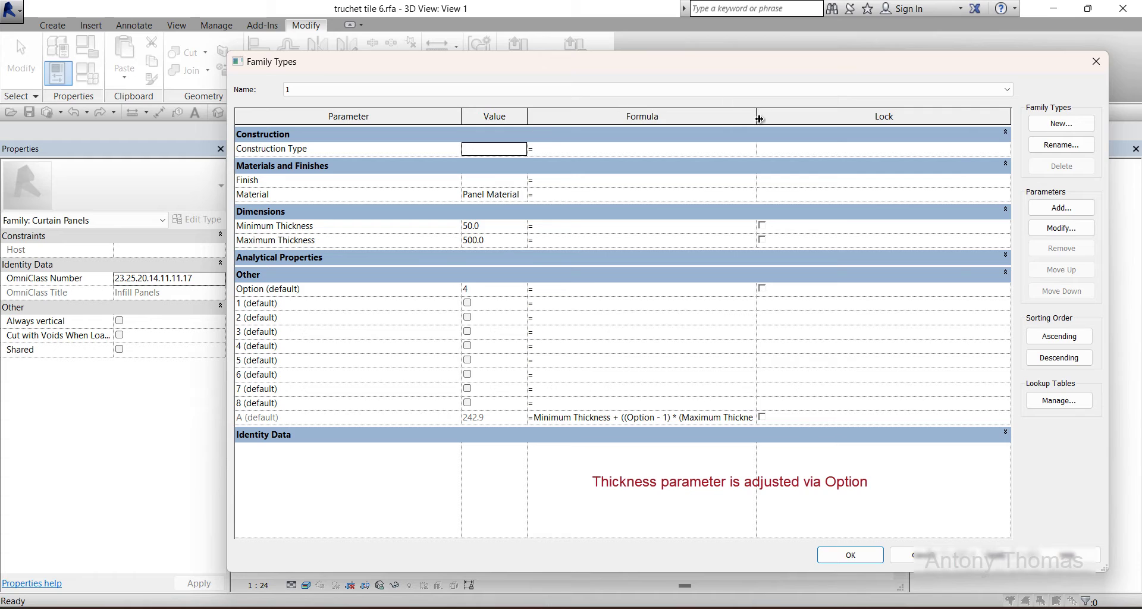
{"action": "left_click_drag", "start_coordinate": [959, 122], "coordinate": [960, 123]}
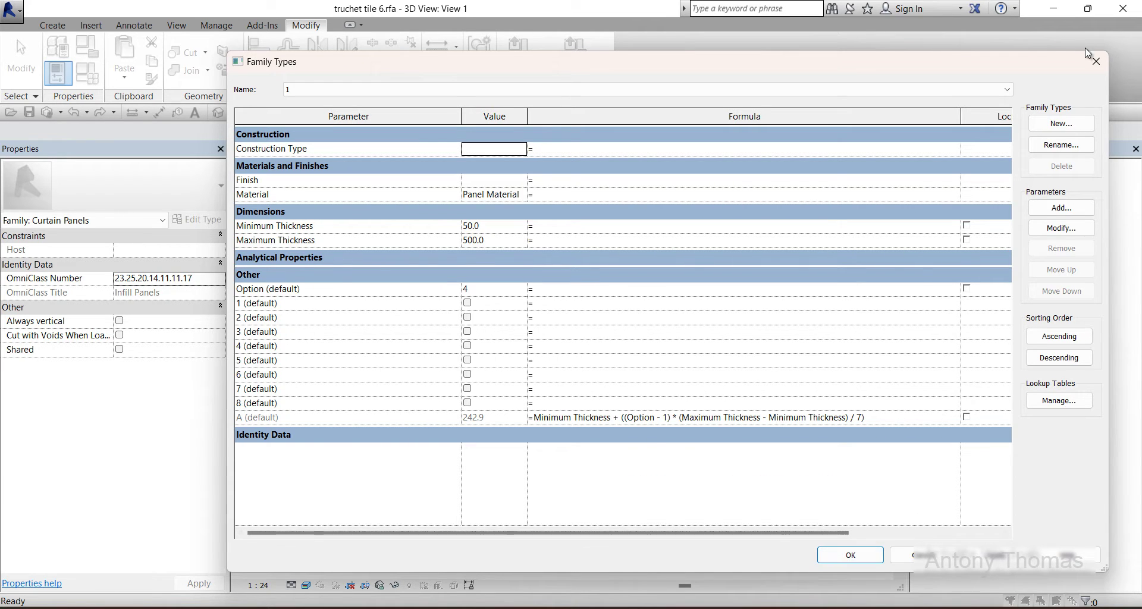
{"action": "left_click", "coordinate": [1095, 62]}
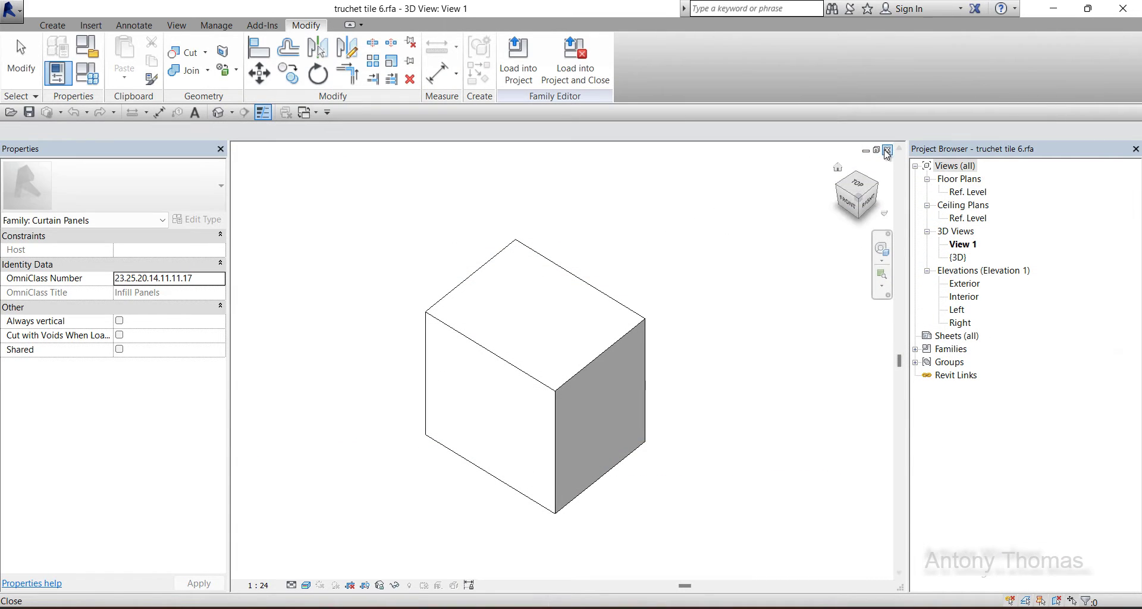
{"action": "left_click", "coordinate": [888, 149]}
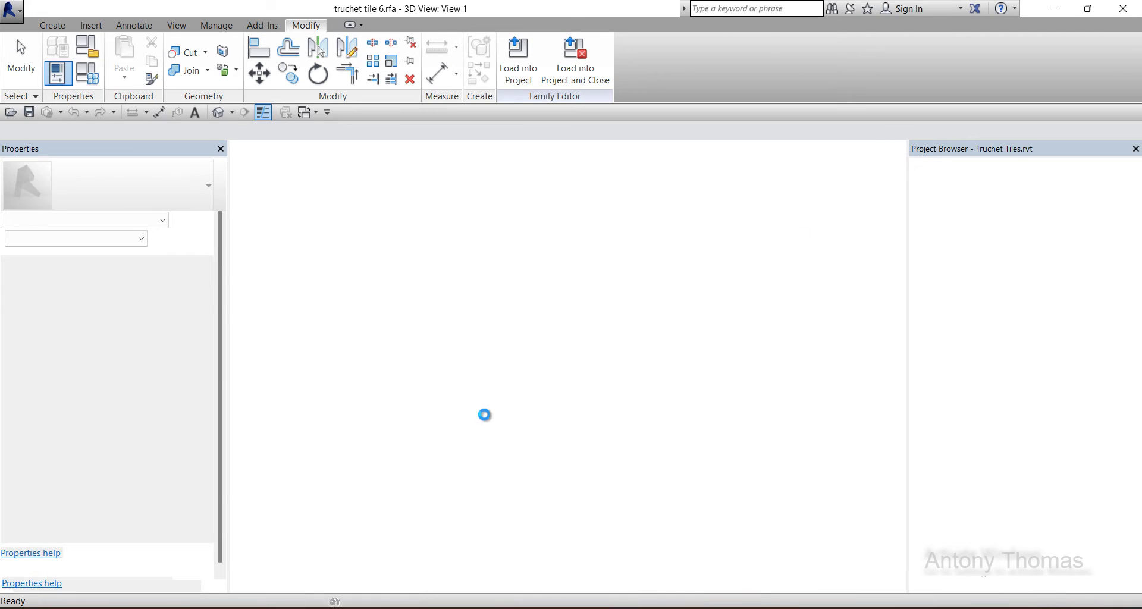
- Open the cylinder panel's family, truchet tile 11, and orbit around the cylinder
{"action": "scroll", "coordinate": [472, 262], "scroll_direction": "down", "scroll_amount": 2}
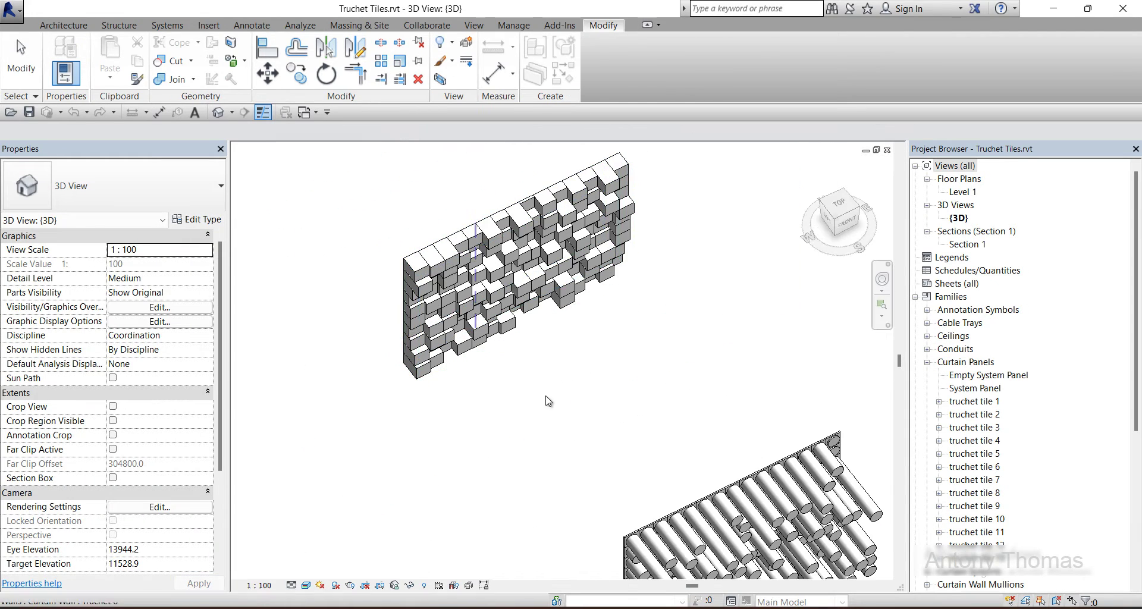
{"action": "scroll", "coordinate": [580, 332], "scroll_direction": "up", "scroll_amount": 3}
{"action": "scroll", "coordinate": [580, 332], "scroll_direction": "up", "scroll_amount": 2}
{"action": "scroll", "coordinate": [581, 332], "scroll_direction": "up", "scroll_amount": 2}
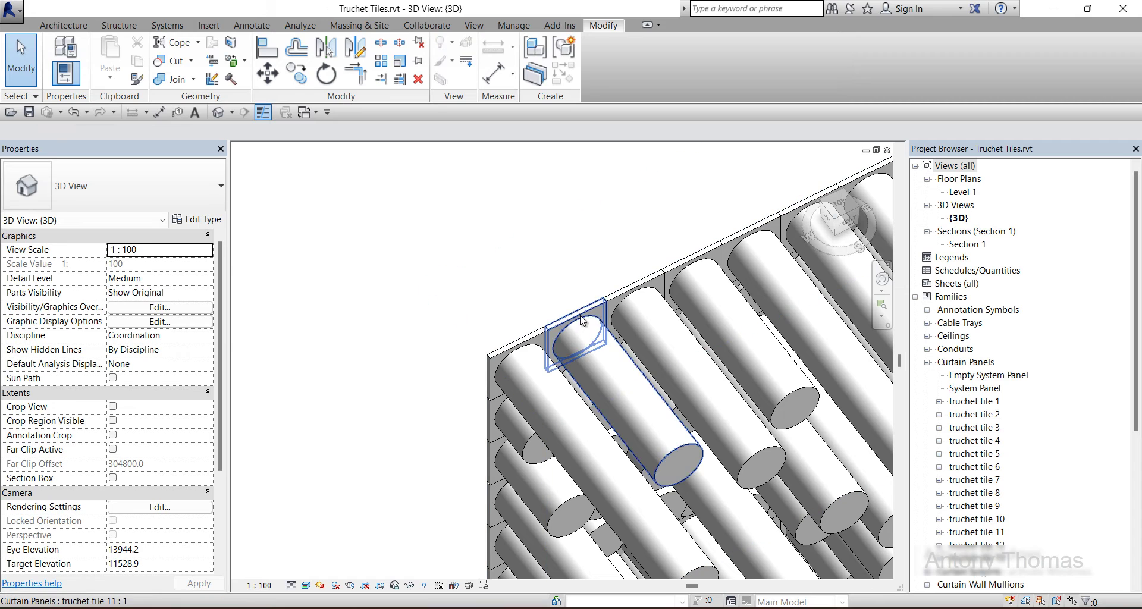
{"action": "left_click", "coordinate": [580, 321]}
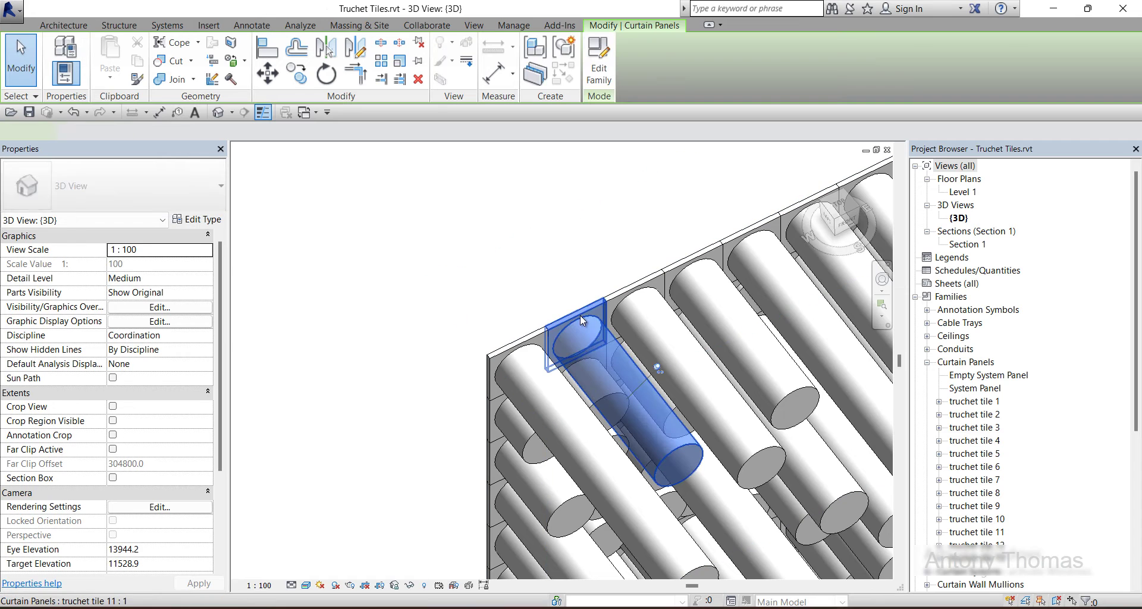
{"action": "left_click", "coordinate": [597, 76]}
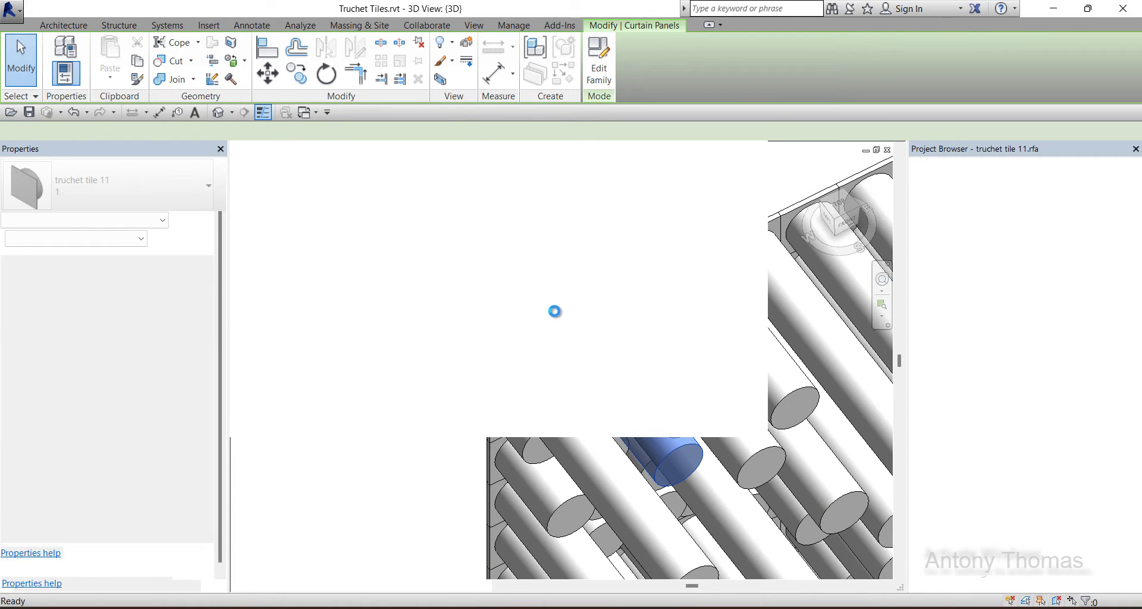
{"action": "mouse_move", "coordinate": [566, 316]}
{"action": "middle_mouse_down", "text": "shift"}
{"action": "mouse_move", "coordinate": [625, 258]}
{"action": "mouse_move", "coordinate": [619, 212]}
{"action": "mouse_move", "coordinate": [492, 523]}
{"action": "mouse_move", "coordinate": [581, 556]}
{"action": "mouse_move", "coordinate": [589, 522]}
{"action": "middle_mouse_up", "text": "shift"}
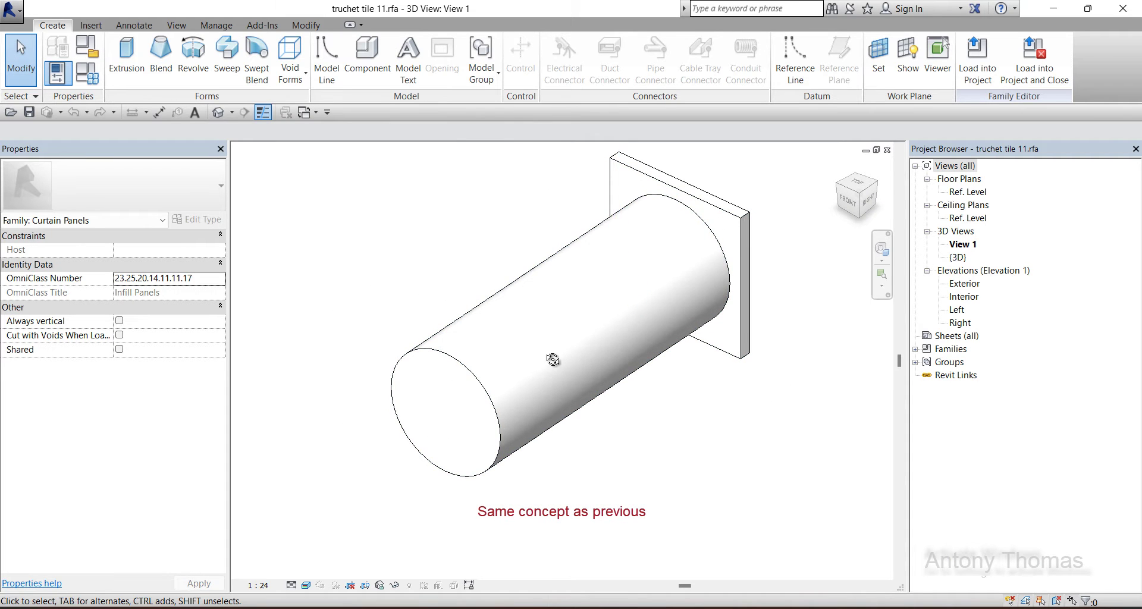
{"action": "mouse_move", "coordinate": [553, 360]}
{"action": "middle_mouse_down", "text": "shift"}
{"action": "mouse_move", "coordinate": [722, 395]}
{"action": "mouse_move", "coordinate": [565, 309]}
{"action": "middle_mouse_up", "text": "shift"}
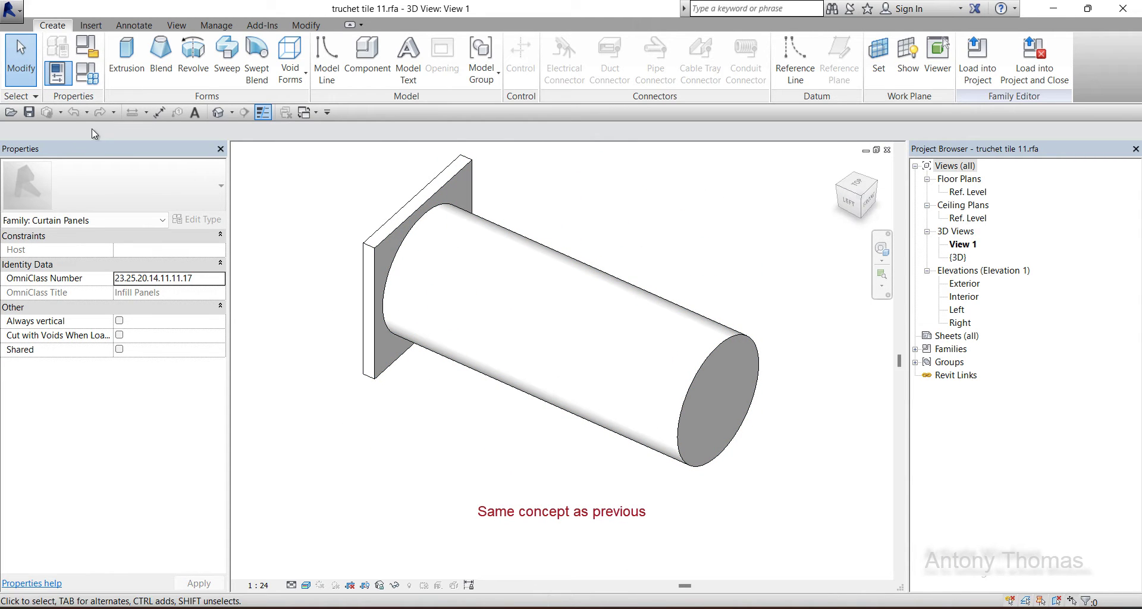
- Set Option to 7, lengthening the cylinder (A = 1292.9), then close the family without saving
{"action": "left_click", "coordinate": [95, 78]}
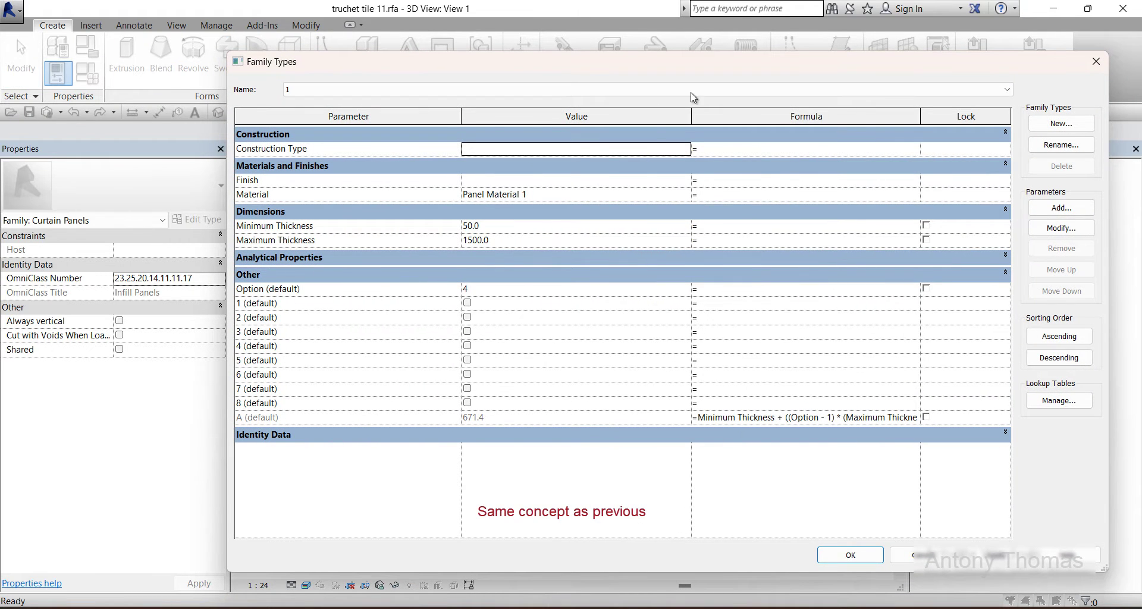
{"action": "mouse_move", "coordinate": [691, 116]}
{"action": "left_mouse_down"}
{"action": "mouse_move", "coordinate": [489, 119]}
{"action": "mouse_move", "coordinate": [528, 128]}
{"action": "left_mouse_up"}
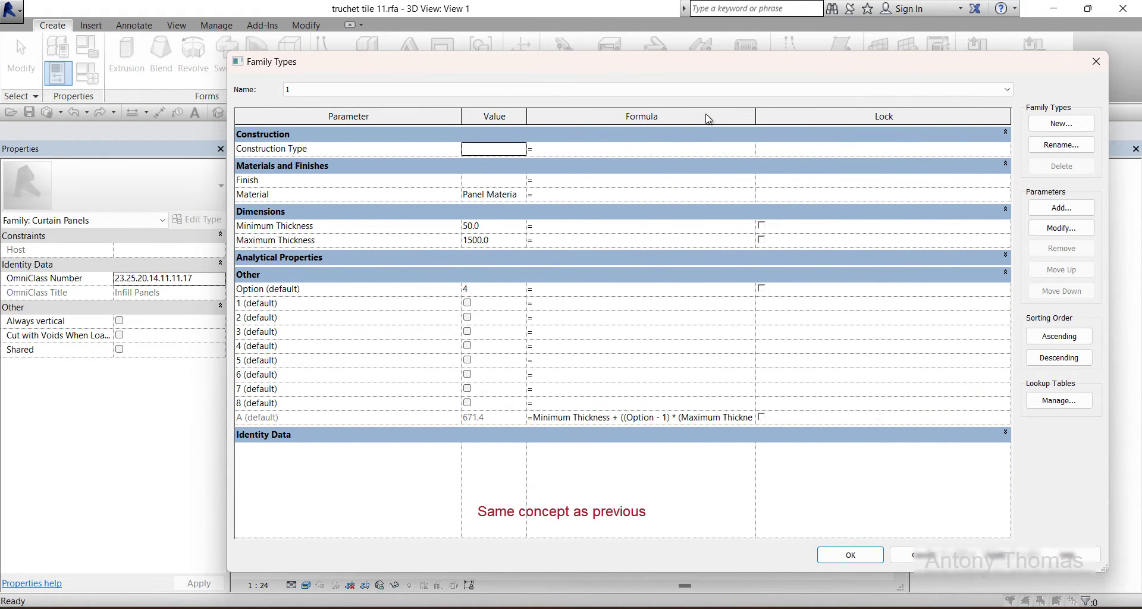
{"action": "left_click_drag", "start_coordinate": [980, 117], "coordinate": [980, 118]}
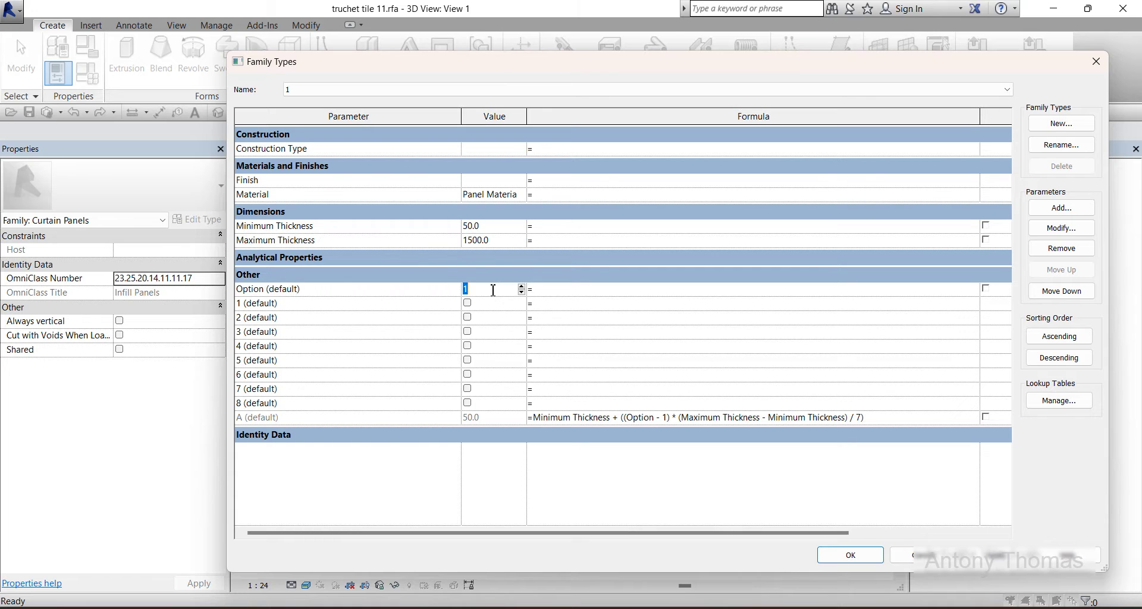
{"action": "left_click", "coordinate": [822, 555]}
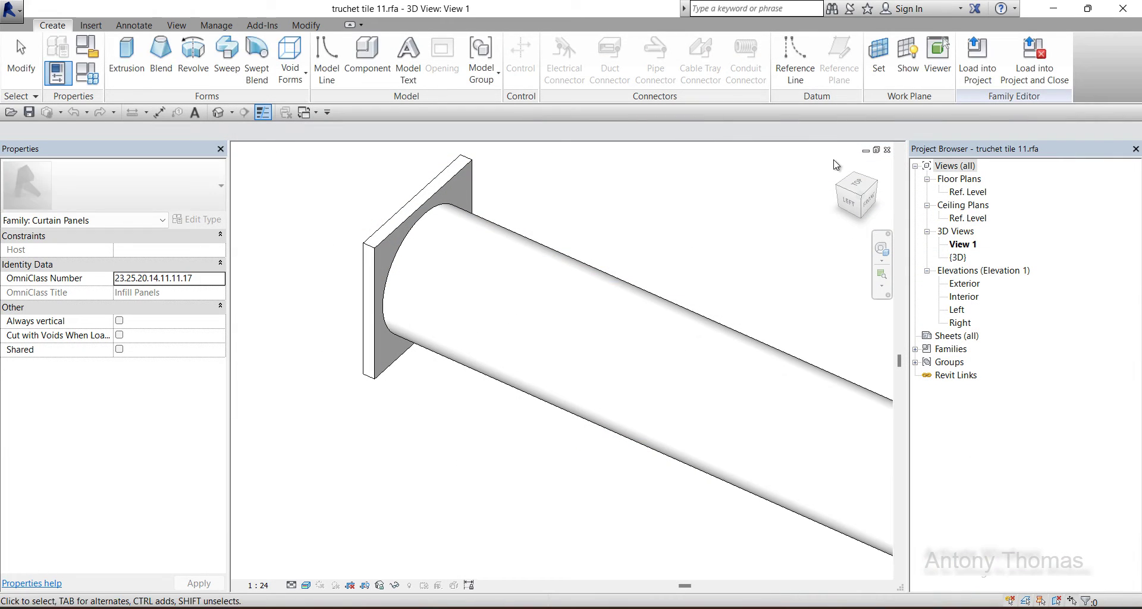
{"action": "middle_click", "coordinate": [561, 262]}
{"action": "middle_click", "coordinate": [561, 262]}
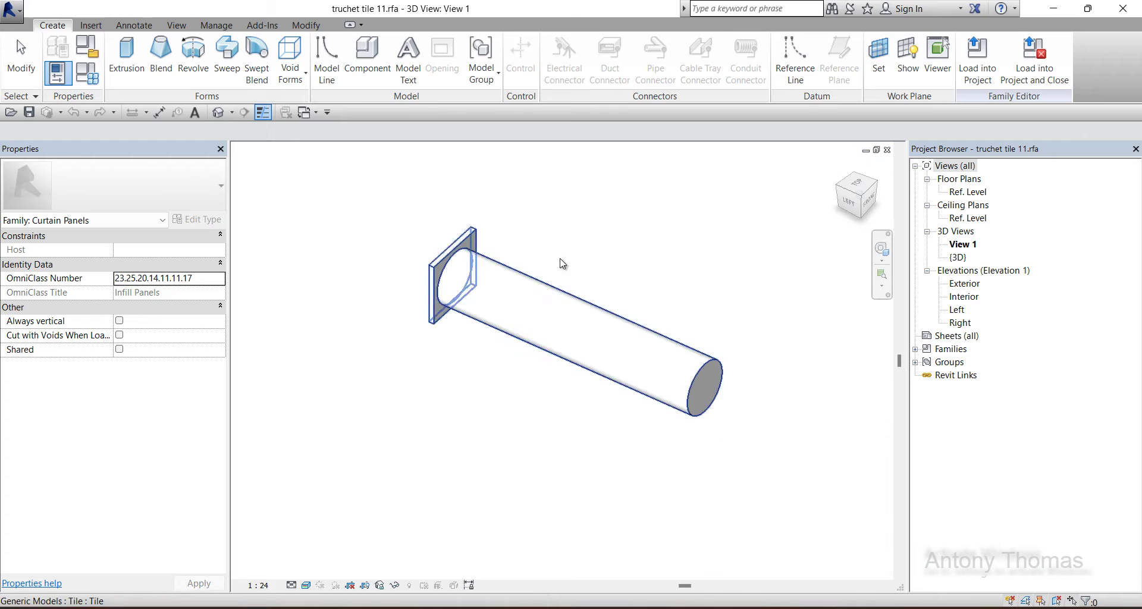
{"action": "left_click", "coordinate": [887, 150]}
{"action": "left_click", "coordinate": [618, 323]}
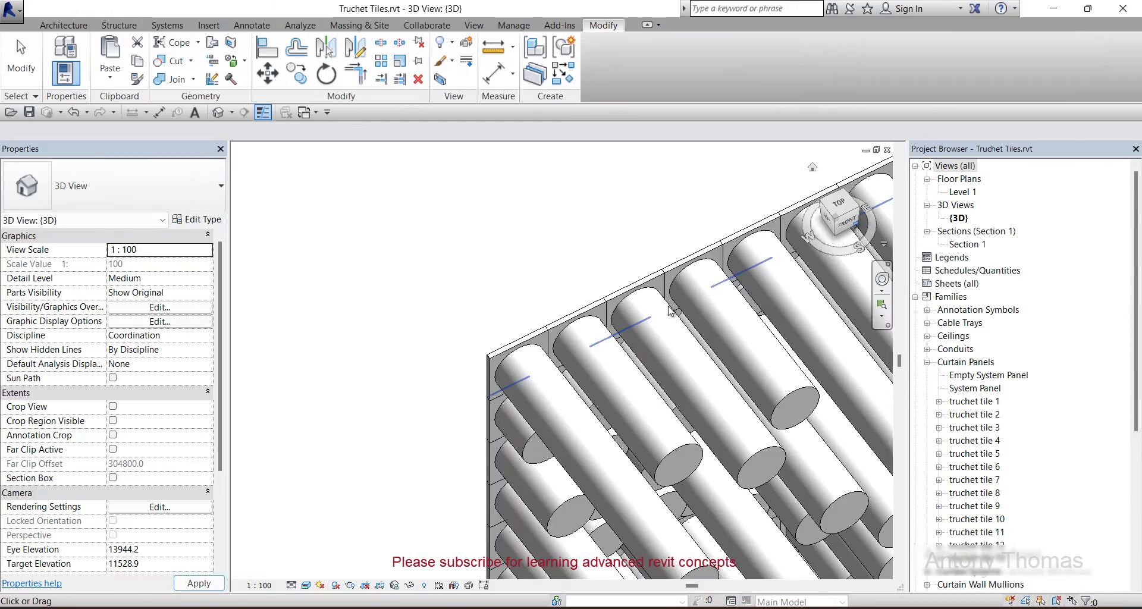
- Find the lattice-panel wall and open the truchet tile 13 panel family in isometric view
{"action": "middle_click_drag", "start_coordinate": [655, 268], "coordinate": [503, 386]}
{"action": "scroll", "coordinate": [503, 385], "scroll_direction": "down", "scroll_amount": 5}
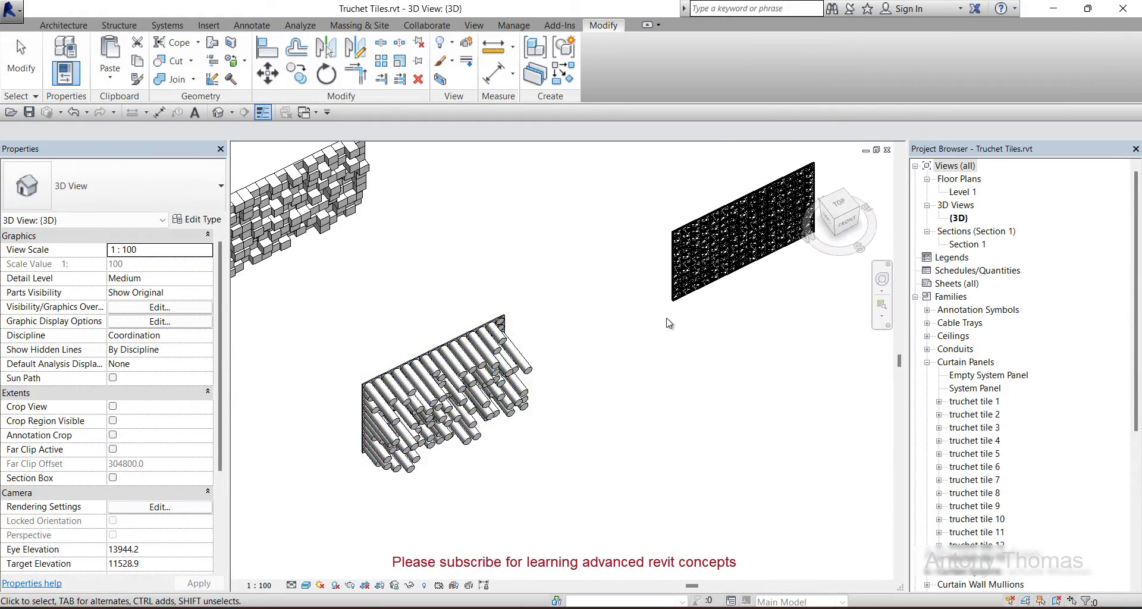
{"action": "scroll", "coordinate": [612, 292], "scroll_direction": "up", "scroll_amount": 4}
{"action": "scroll", "coordinate": [613, 291], "scroll_direction": "up", "scroll_amount": 3}
{"action": "scroll", "coordinate": [613, 292], "scroll_direction": "down", "scroll_amount": 3}
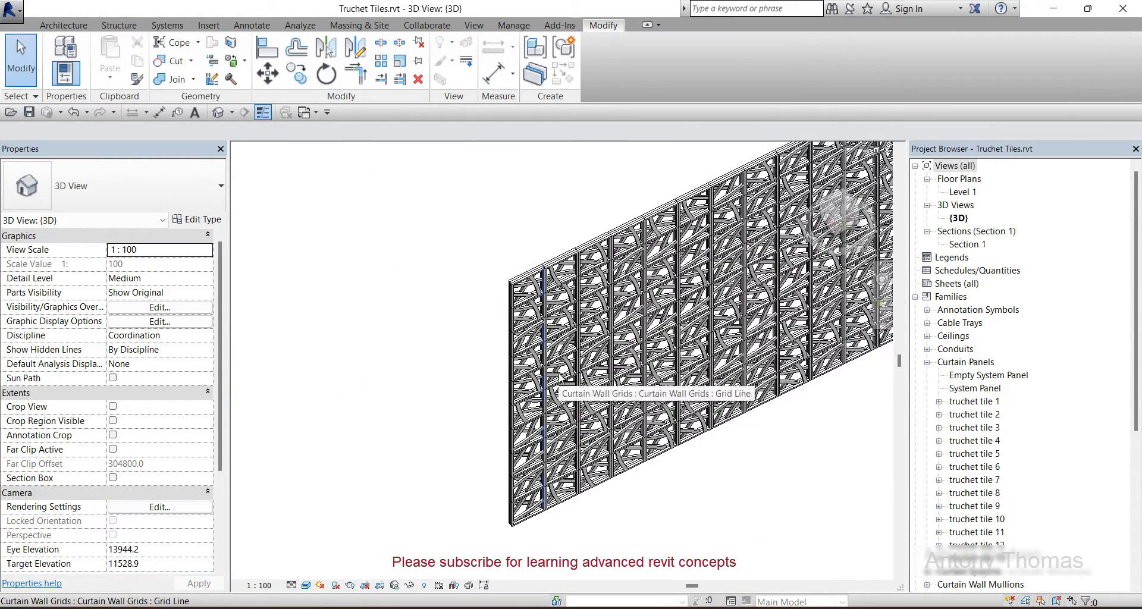
{"action": "scroll", "coordinate": [532, 284], "scroll_direction": "up", "scroll_amount": 3}
{"action": "left_click", "coordinate": [532, 285]}
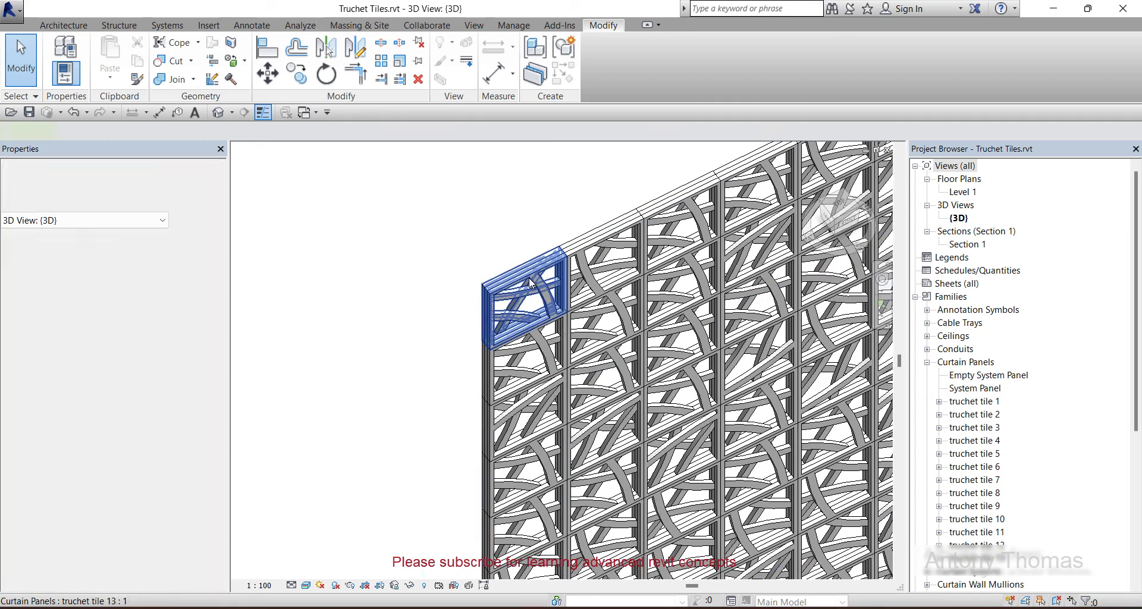
{"action": "left_click", "coordinate": [597, 76]}
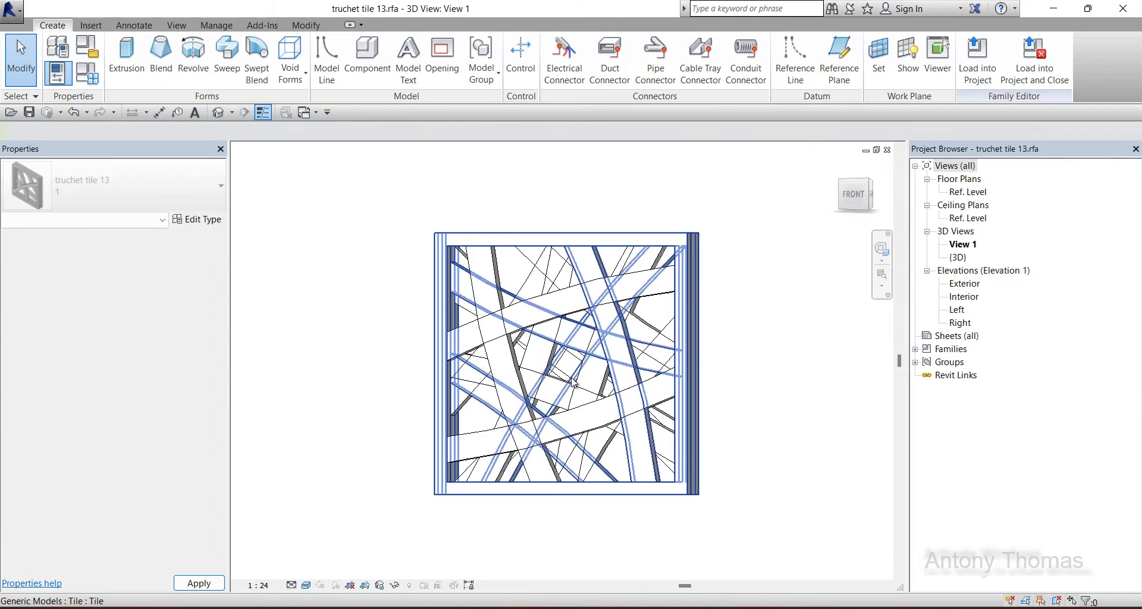
{"action": "middle_click_drag", "start_coordinate": [548, 247], "coordinate": [727, 533], "text": "shift"}
- Open the nested Tile family and view it with Realistic visual style from several angles
{"action": "left_click", "coordinate": [554, 264]}
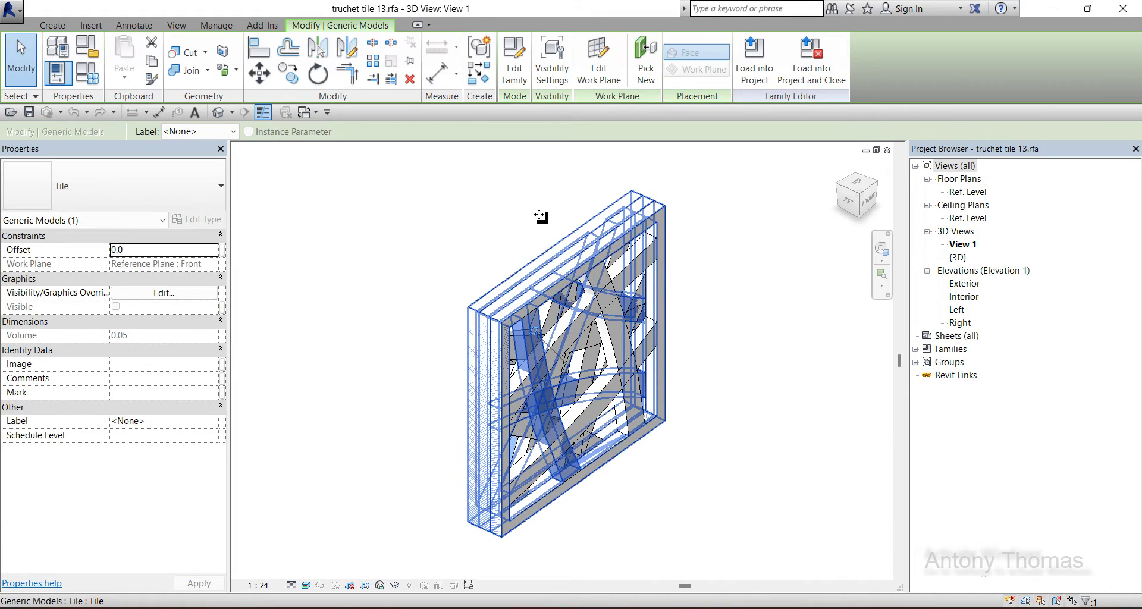
{"action": "left_click", "coordinate": [514, 75]}
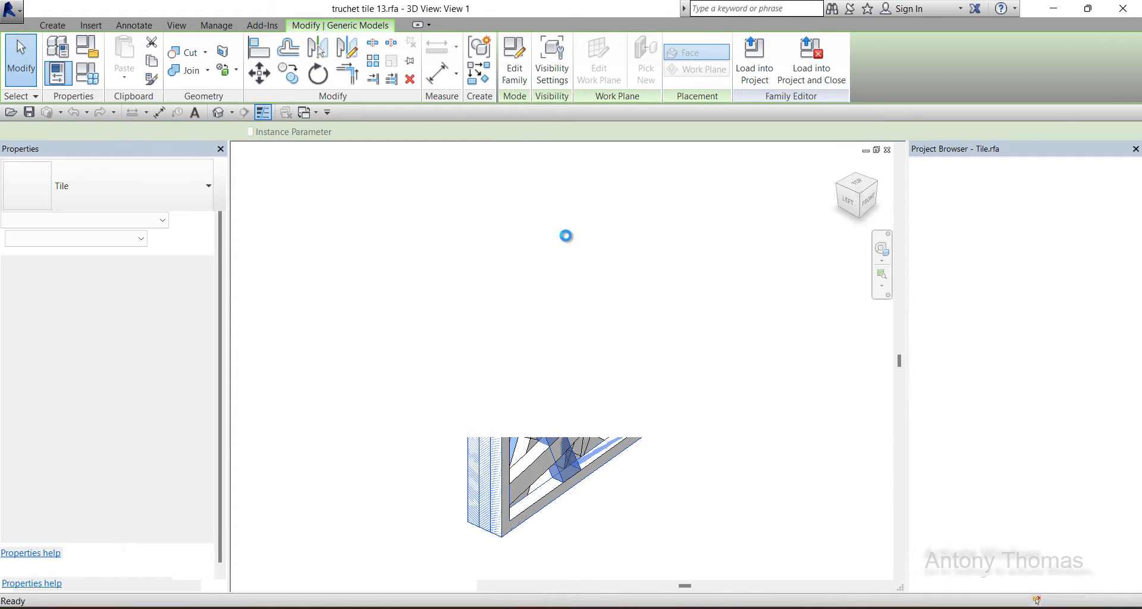
{"action": "middle_click_drag", "start_coordinate": [558, 383], "coordinate": [439, 446], "text": "shift"}
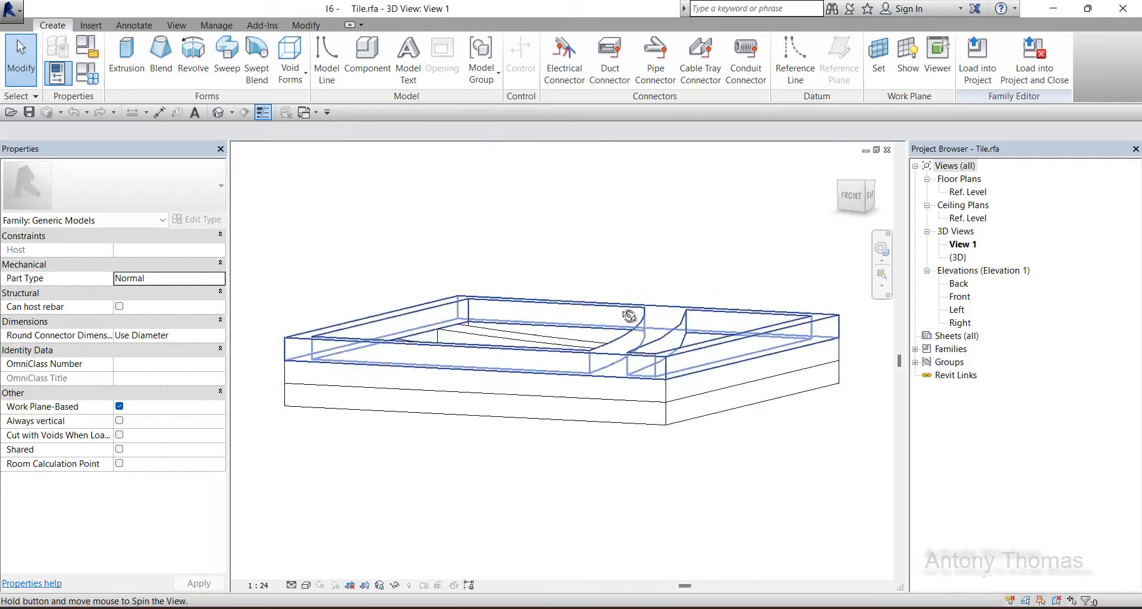
{"action": "left_click", "coordinate": [306, 585]}
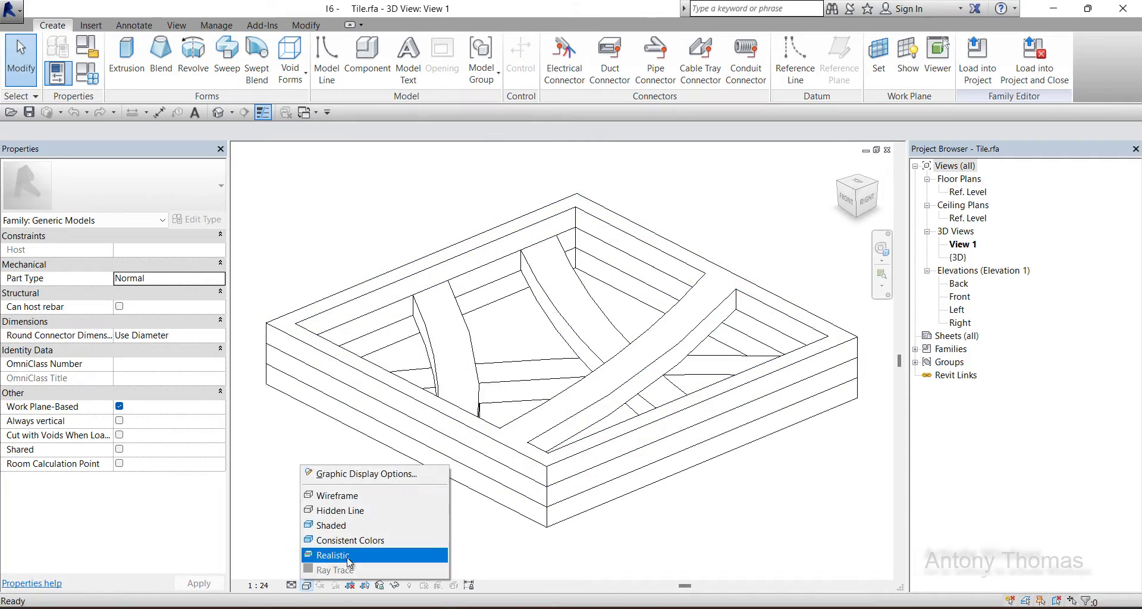
{"action": "left_click", "coordinate": [321, 487]}
{"action": "mouse_move", "coordinate": [576, 513]}
{"action": "middle_mouse_down", "text": "shift"}
{"action": "mouse_move", "coordinate": [405, 484]}
{"action": "mouse_move", "coordinate": [745, 483]}
{"action": "mouse_move", "coordinate": [813, 462]}
{"action": "mouse_move", "coordinate": [895, 479]}
{"action": "middle_mouse_up", "text": "shift"}
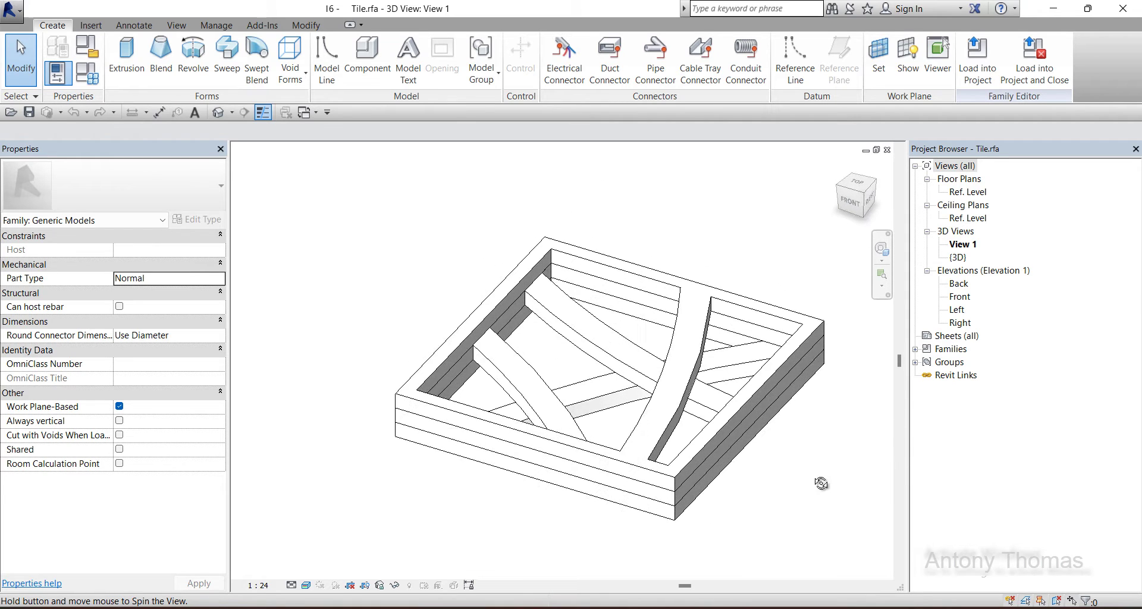
- Close the Tile and truchet tile 13 families without saving
{"action": "left_click", "coordinate": [887, 151]}
{"action": "left_click", "coordinate": [606, 310]}
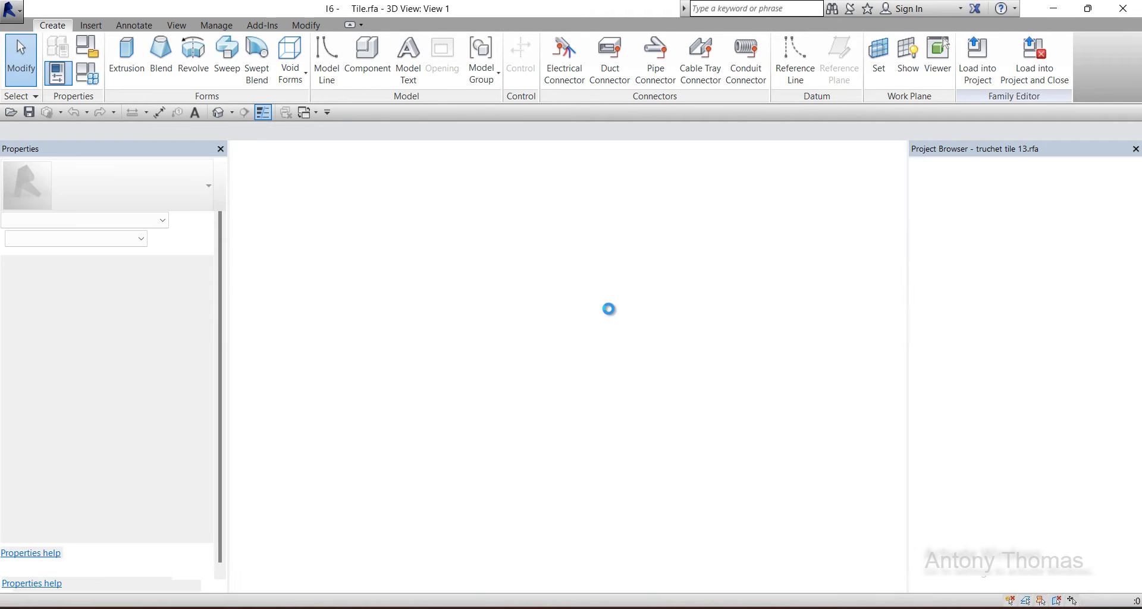
{"action": "left_click", "coordinate": [887, 151]}
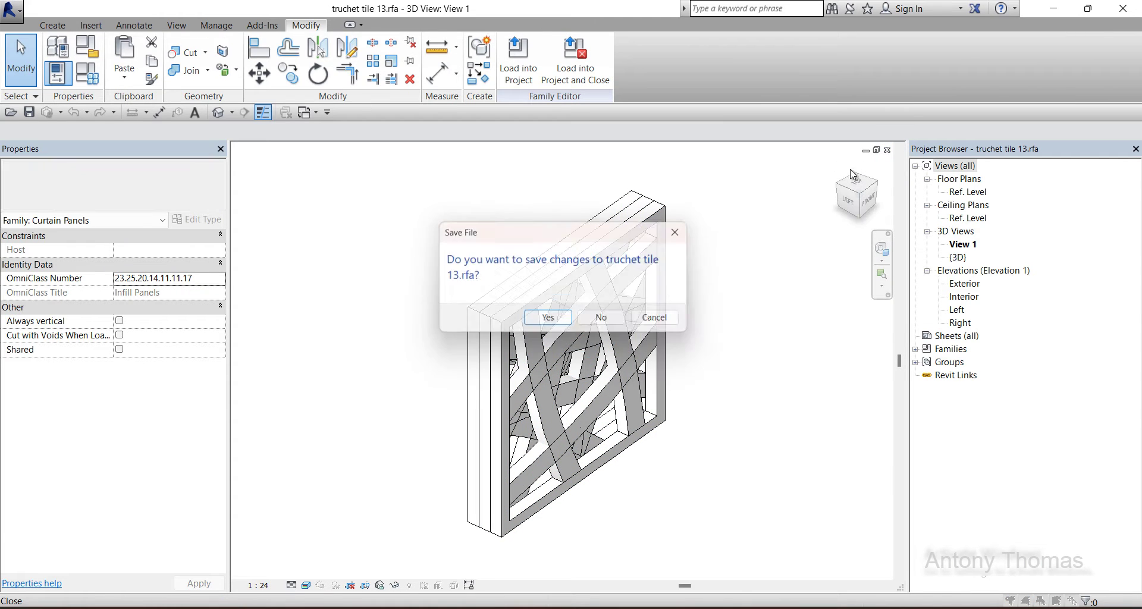
{"action": "left_click", "coordinate": [613, 320]}
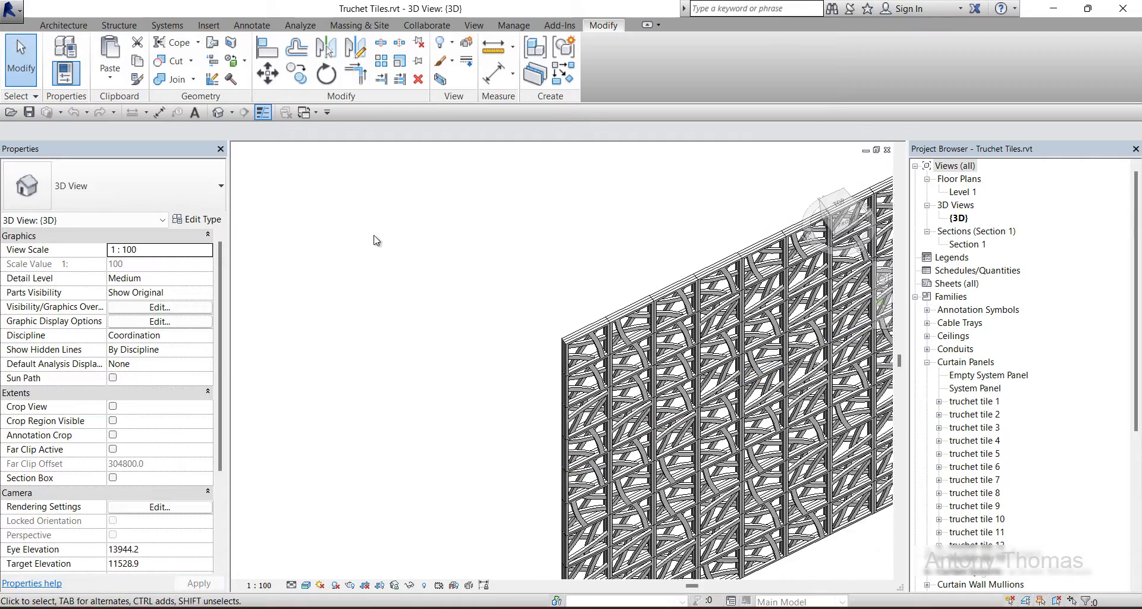
- Open the perforated panel's truchet tile 12 family and orbit to an isometric view
{"action": "middle_click_drag", "start_coordinate": [378, 242], "coordinate": [642, 471]}
{"action": "scroll", "coordinate": [641, 471], "scroll_direction": "down", "scroll_amount": 2}
{"action": "scroll", "coordinate": [470, 216], "scroll_direction": "up", "scroll_amount": 3}
{"action": "scroll", "coordinate": [512, 203], "scroll_direction": "up", "scroll_amount": 3}
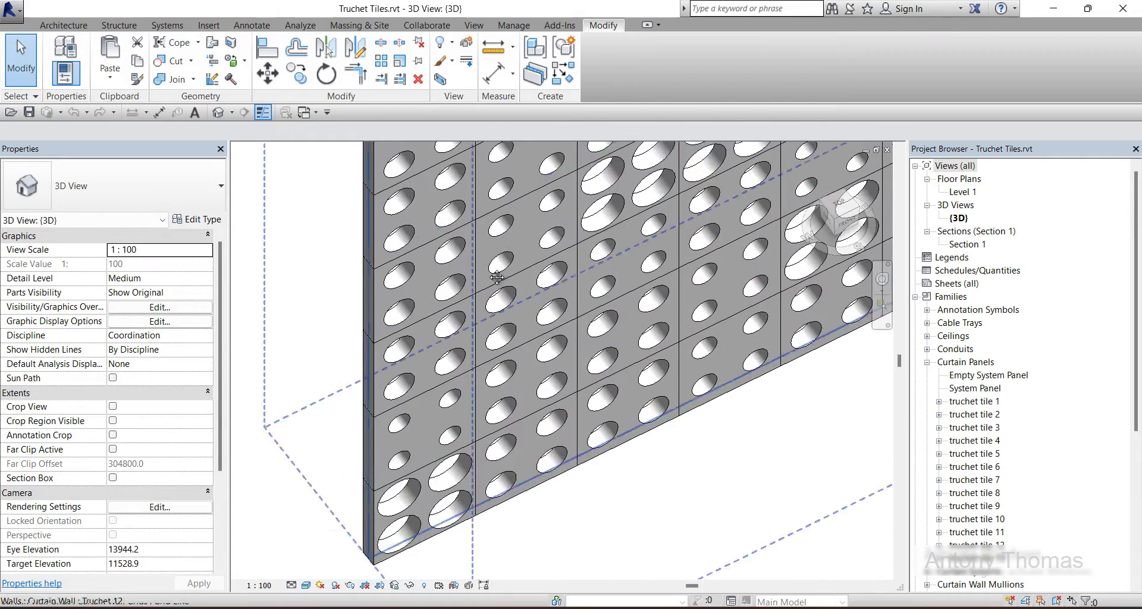
{"action": "scroll", "coordinate": [554, 192], "scroll_direction": "up", "scroll_amount": 2}
{"action": "middle_click_drag", "start_coordinate": [553, 191], "coordinate": [553, 329]}
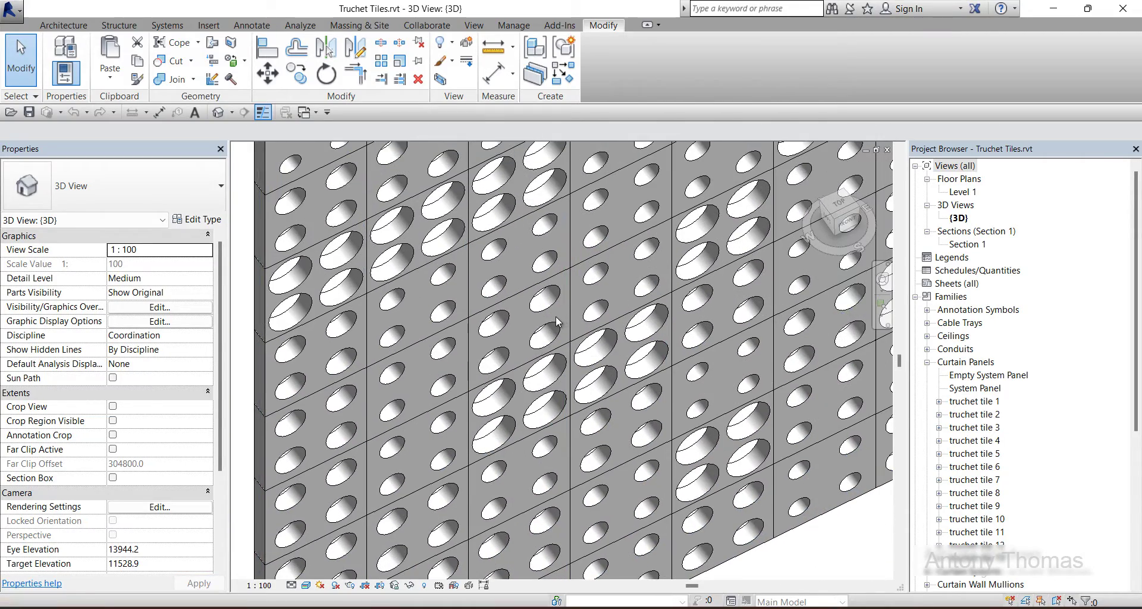
{"action": "left_click", "coordinate": [553, 319]}
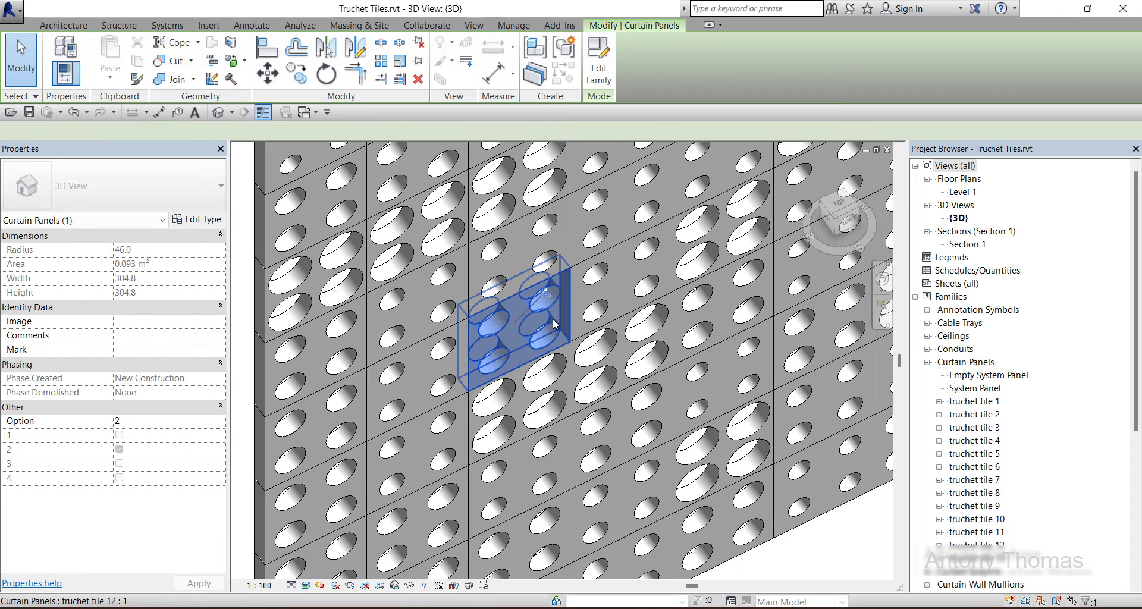
{"action": "left_click", "coordinate": [594, 70]}
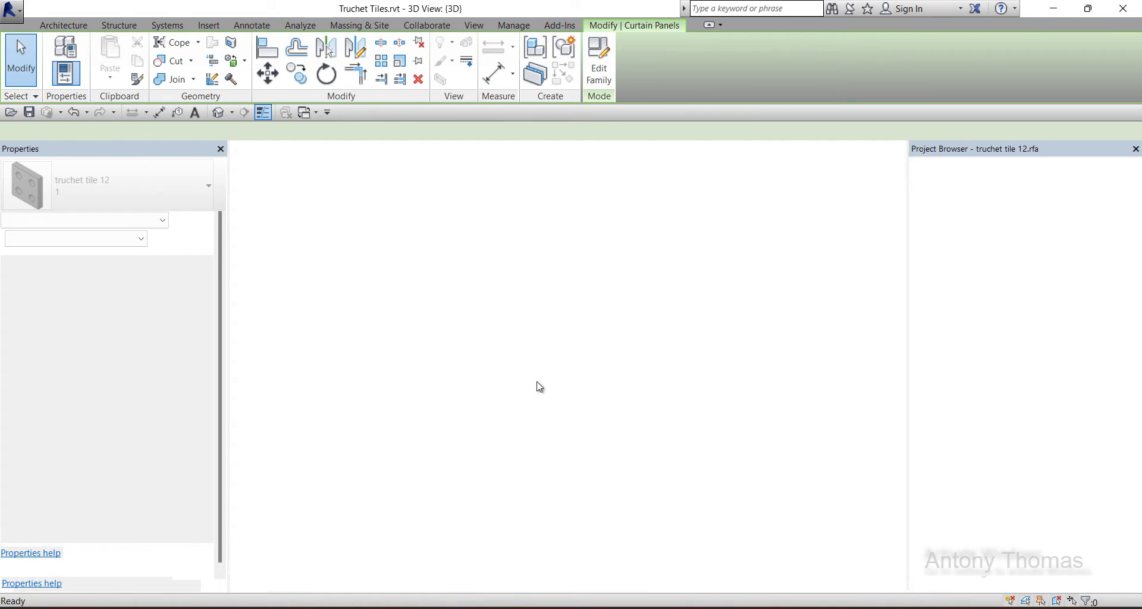
{"action": "mouse_move", "coordinate": [503, 369]}
{"action": "middle_mouse_down", "text": "shift"}
{"action": "mouse_move", "coordinate": [658, 474]}
{"action": "mouse_move", "coordinate": [642, 477]}
{"action": "mouse_move", "coordinate": [554, 378]}
{"action": "middle_mouse_up", "text": "shift"}
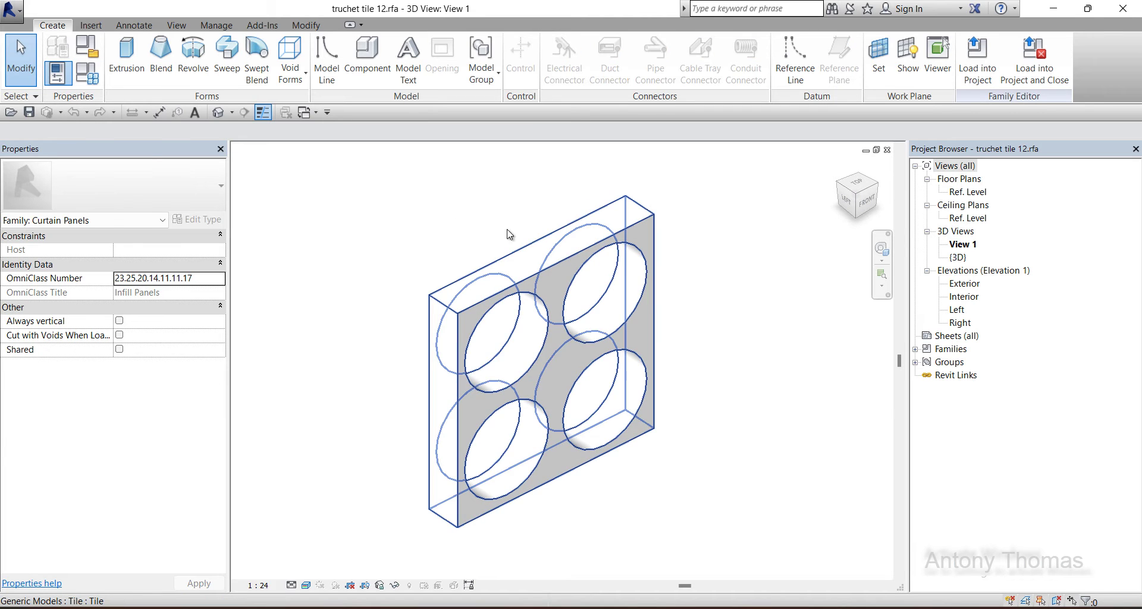
- Change Option in Family Types (FT) and apply it, shrinking the four holes
{"action": "key", "text": "f"}
{"action": "key", "text": "t"}
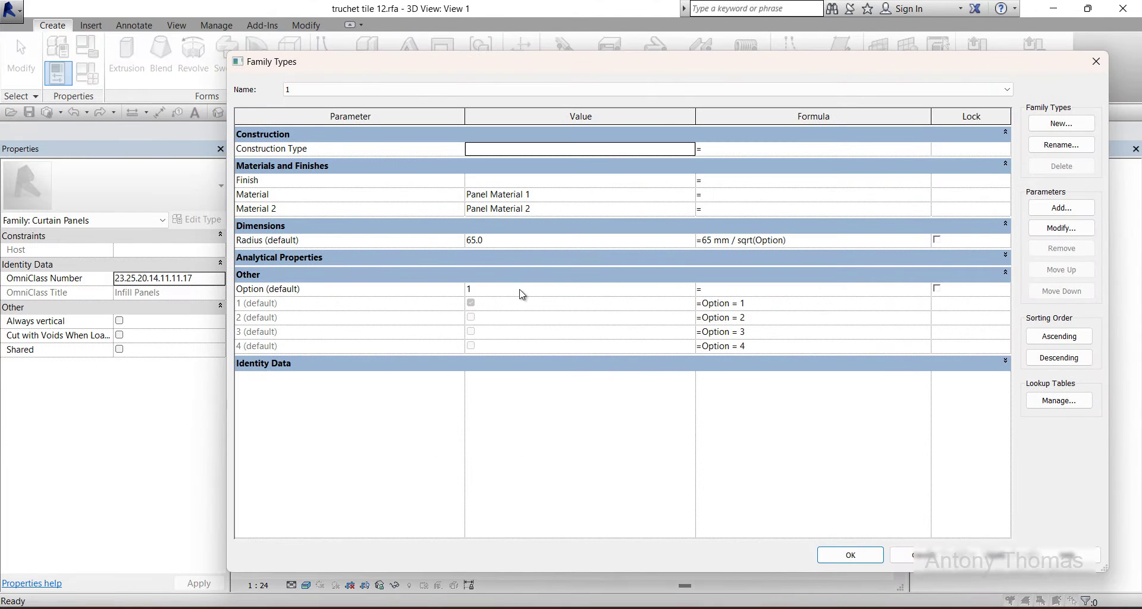
{"action": "left_click", "coordinate": [524, 290]}
{"action": "type", "text": "3"}
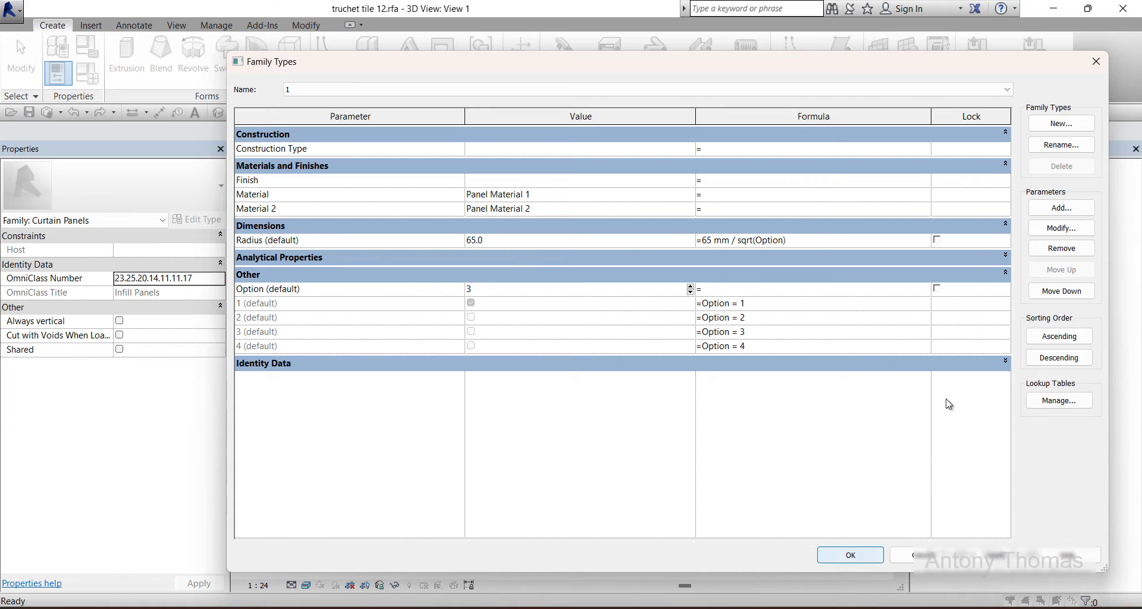
{"action": "left_click_drag", "start_coordinate": [880, 65], "coordinate": [185, 58]}
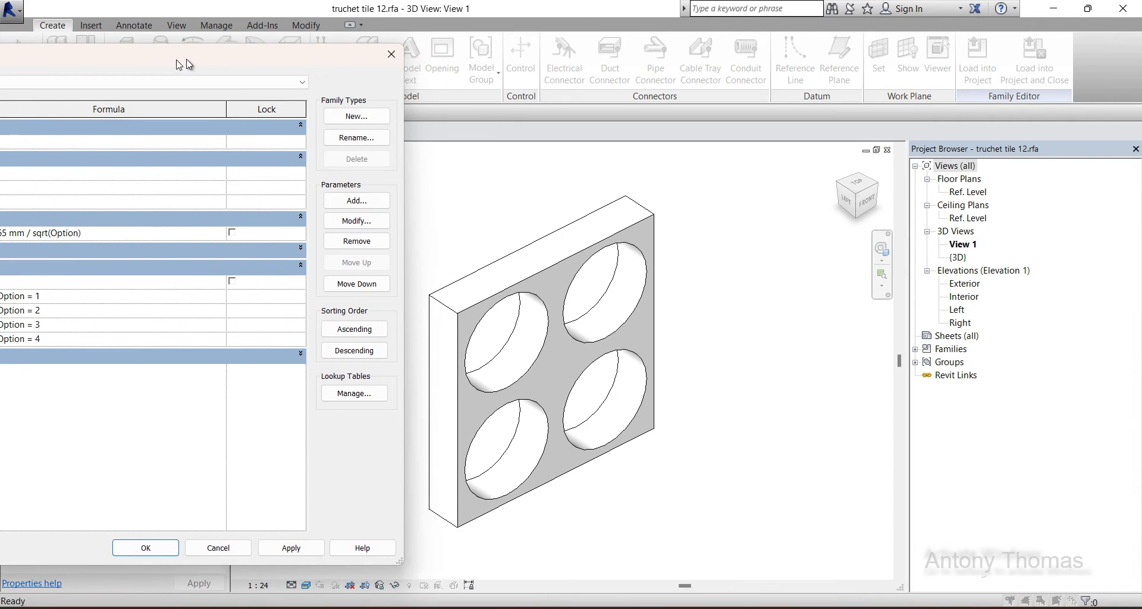
{"action": "left_click", "coordinate": [304, 553]}
{"action": "left_click_drag", "start_coordinate": [145, 63], "coordinate": [257, 86]}
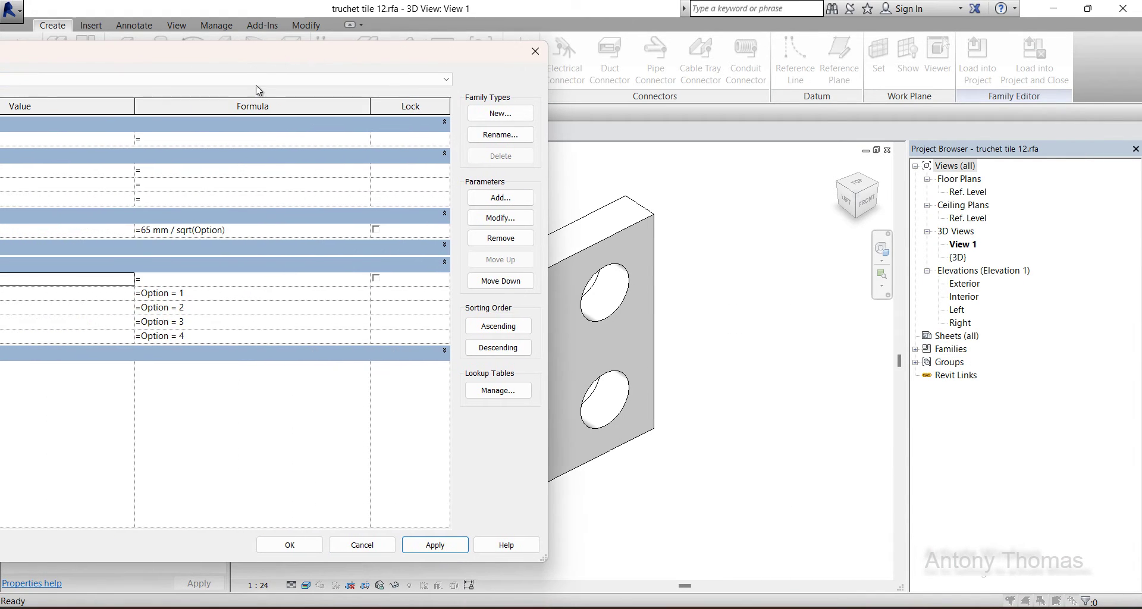
{"action": "left_click_drag", "start_coordinate": [179, 52], "coordinate": [333, 55]}
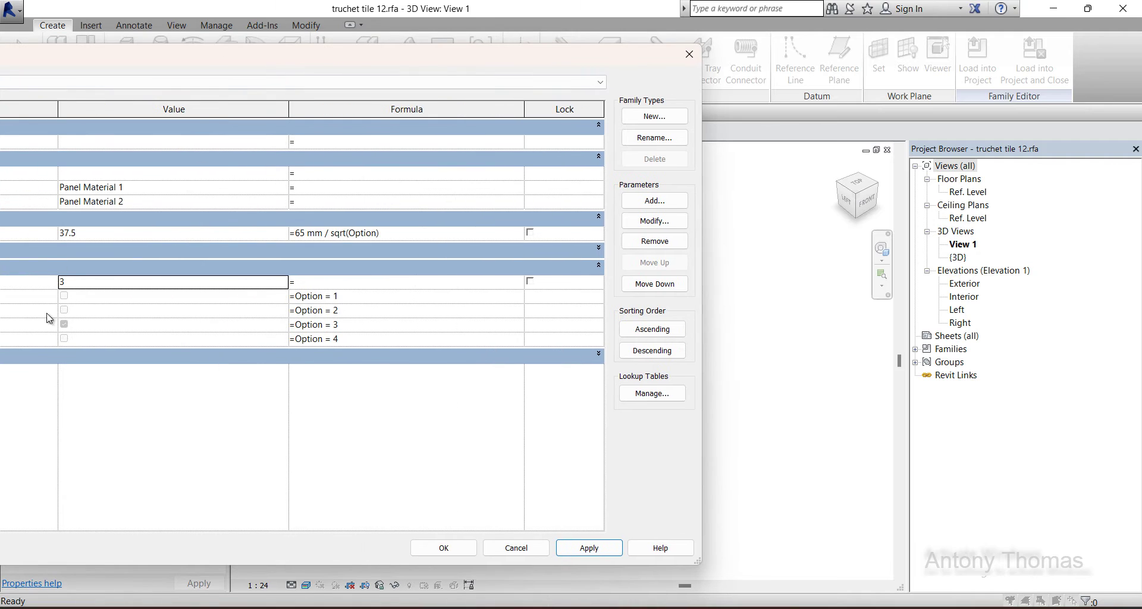
{"action": "left_click_drag", "start_coordinate": [411, 44], "coordinate": [164, 18]}
- Apply Option 1 to restore the four large round holes, then close the dialog and family view
{"action": "left_click", "coordinate": [342, 522]}
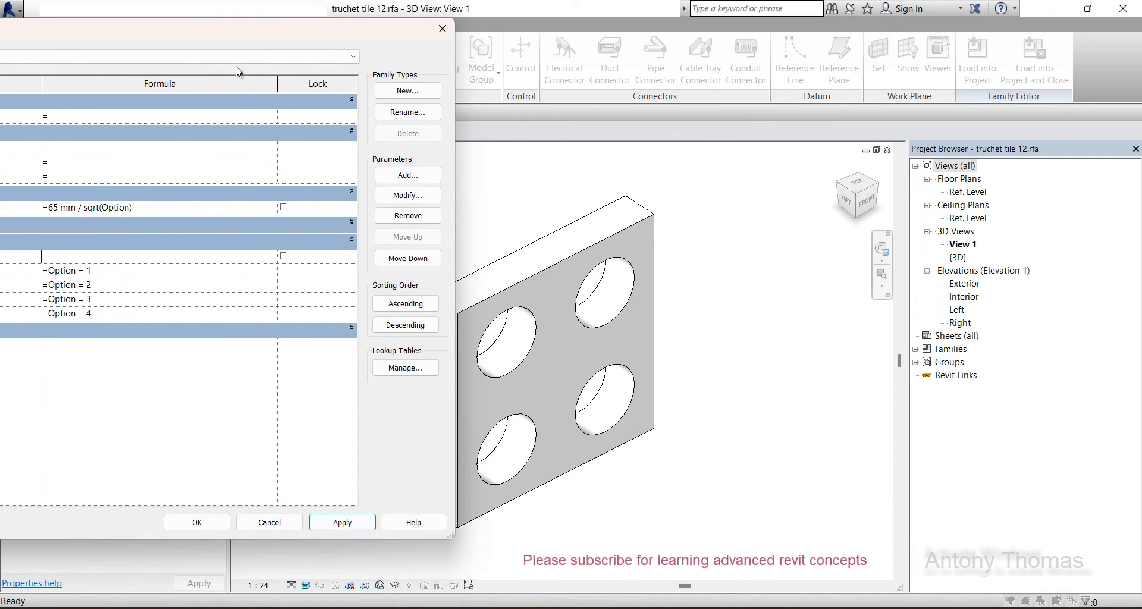
{"action": "mouse_move", "coordinate": [250, 27]}
{"action": "left_mouse_down"}
{"action": "mouse_move", "coordinate": [552, 37]}
{"action": "mouse_move", "coordinate": [206, 30]}
{"action": "left_mouse_up"}
{"action": "left_click", "coordinate": [240, 515]}
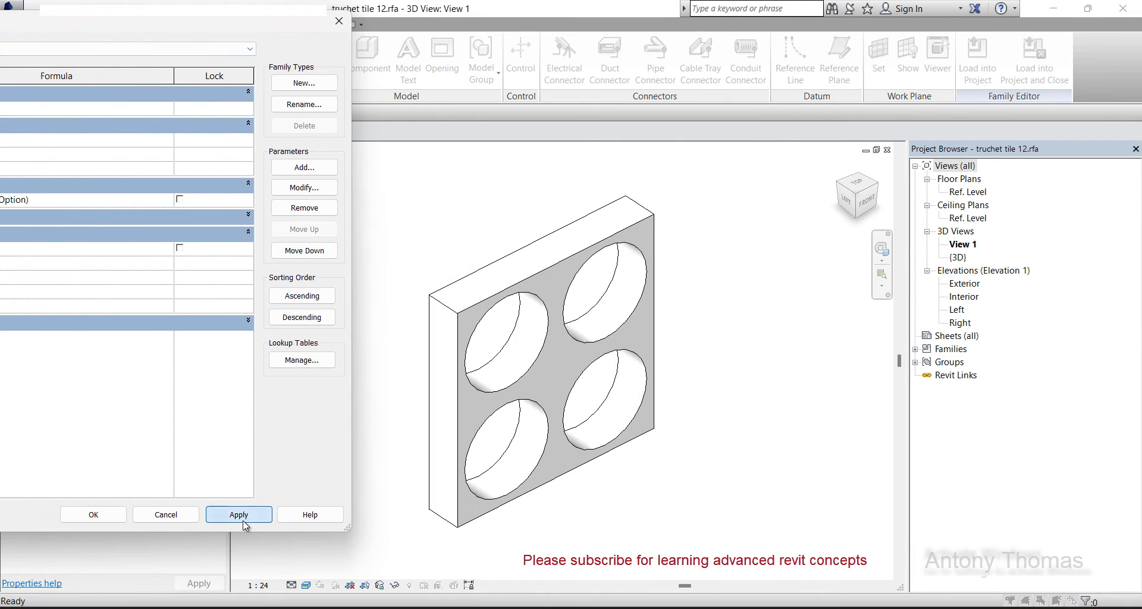
{"action": "left_click", "coordinate": [339, 21]}
{"action": "left_click", "coordinate": [887, 150]}
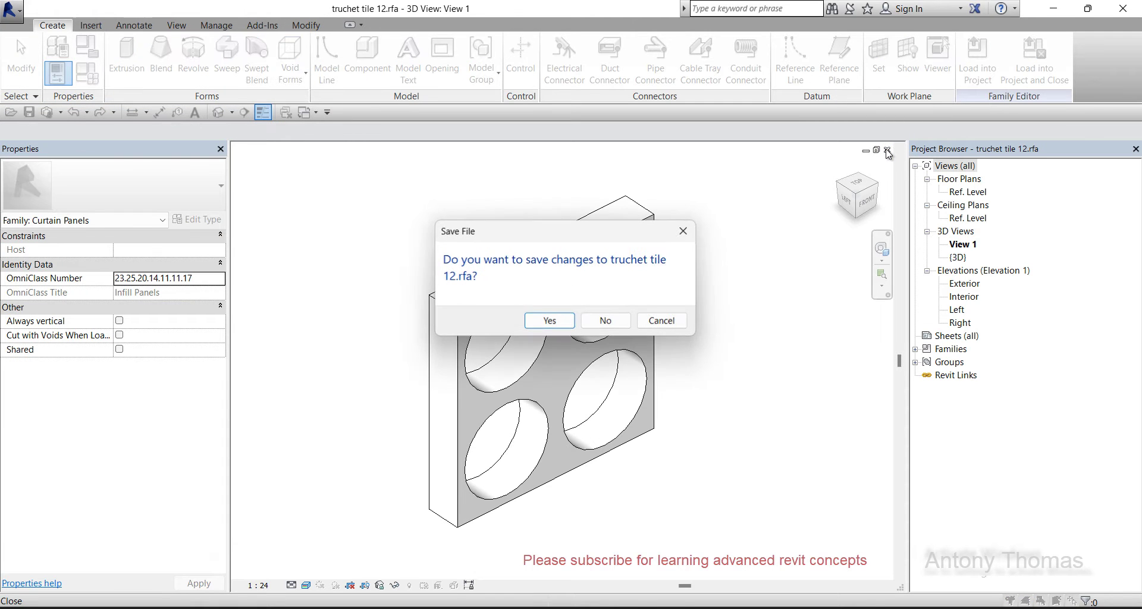
- Discard the truchet tile 12 changes, then zoom to the stepped box wall and select a truchet tile 7 panel
{"action": "left_click", "coordinate": [621, 325]}
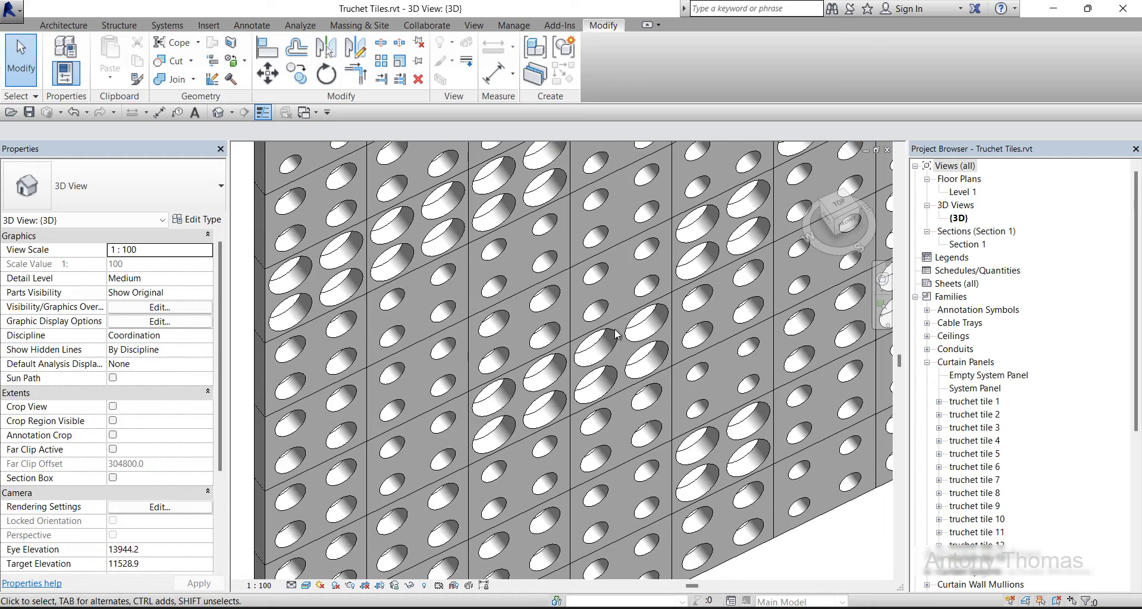
{"action": "scroll", "coordinate": [533, 399], "scroll_direction": "down", "scroll_amount": 5}
{"action": "scroll", "coordinate": [534, 399], "scroll_direction": "down", "scroll_amount": 3}
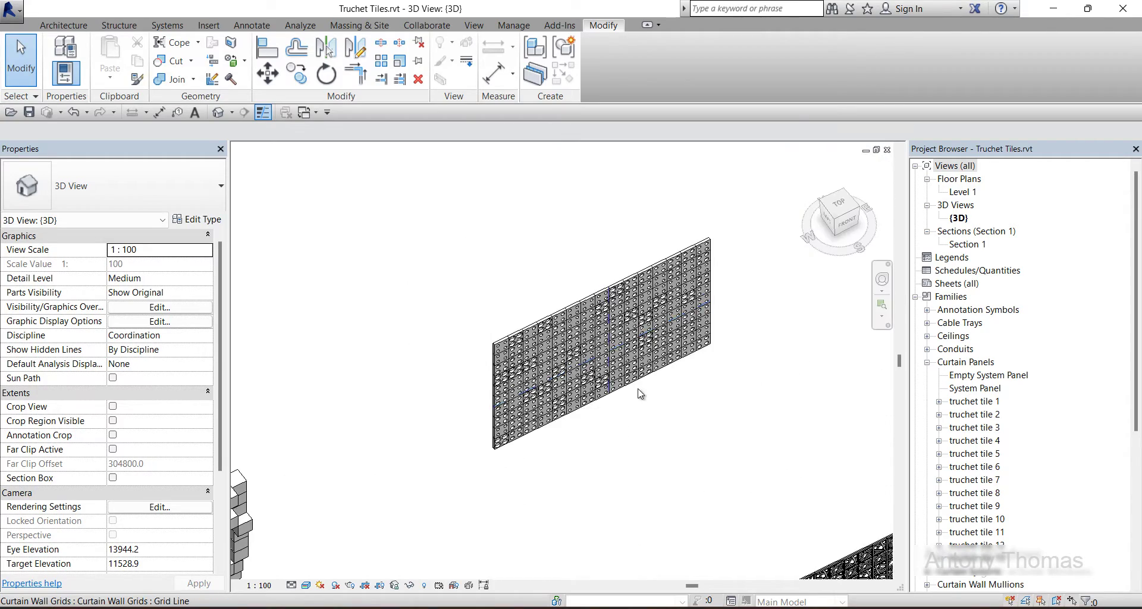
{"action": "scroll", "coordinate": [420, 400], "scroll_direction": "down", "scroll_amount": 2}
{"action": "scroll", "coordinate": [421, 399], "scroll_direction": "down", "scroll_amount": 1}
{"action": "scroll", "coordinate": [476, 493], "scroll_direction": "up", "scroll_amount": 4}
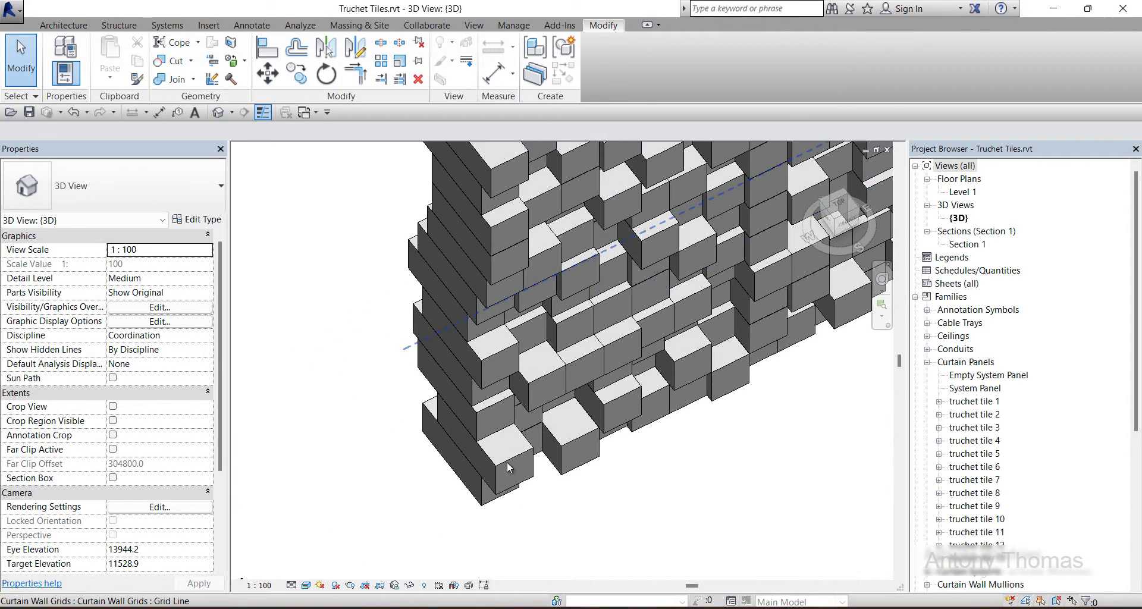
{"action": "scroll", "coordinate": [544, 458], "scroll_direction": "up", "scroll_amount": 3}
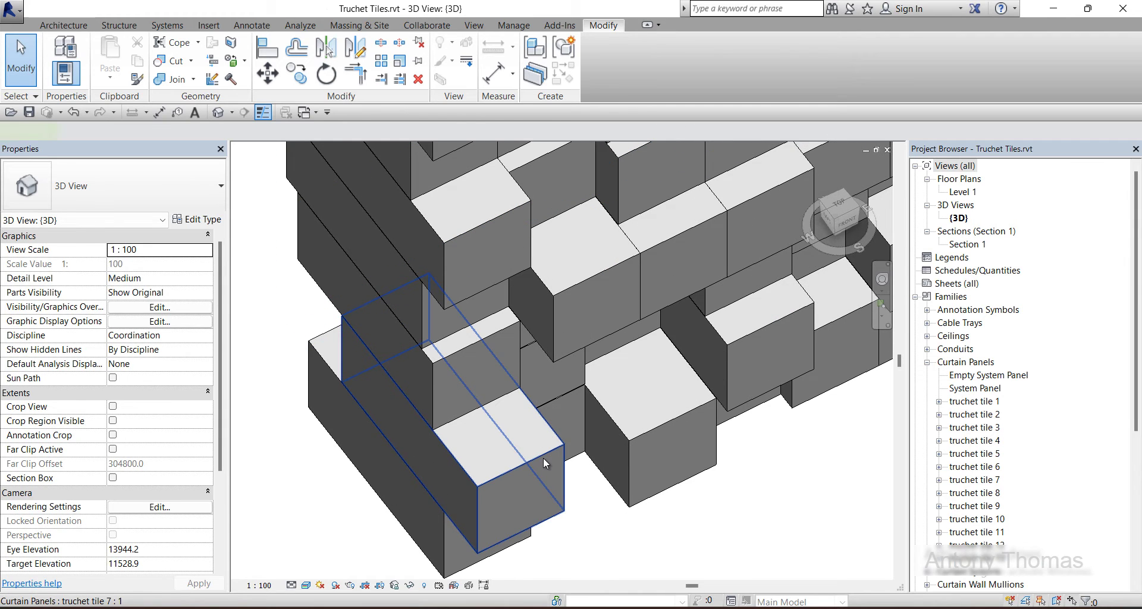
{"action": "left_click", "coordinate": [543, 458]}
{"action": "middle_click_drag", "start_coordinate": [587, 530], "coordinate": [593, 360], "text": "shift"}
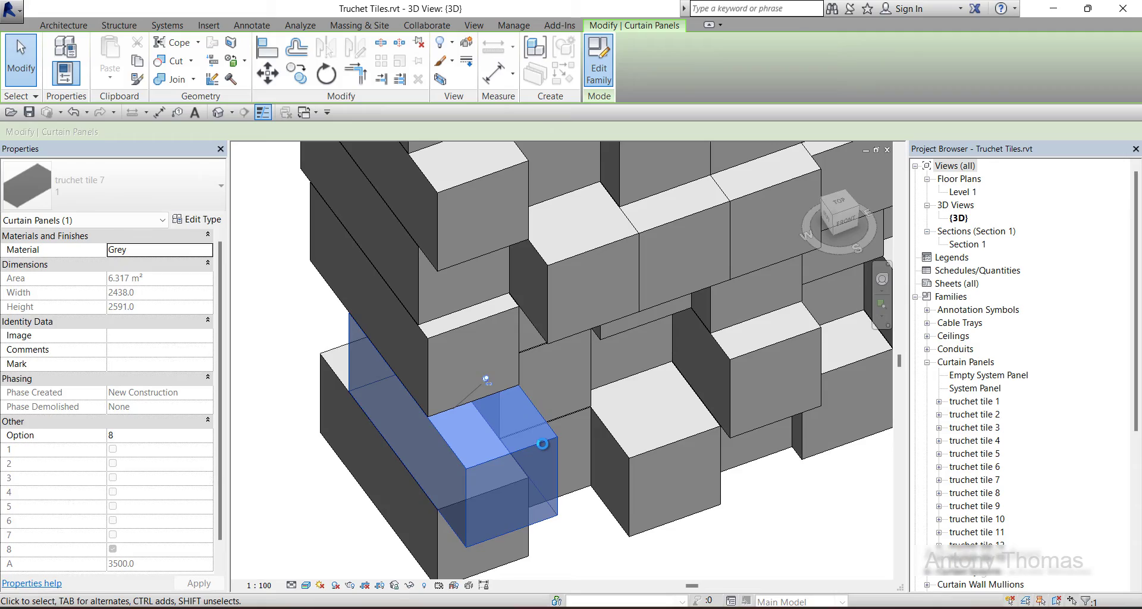
- Open the truchet tile 7 family and inspect its nested shipping container
{"action": "double_click", "coordinate": [542, 444]}
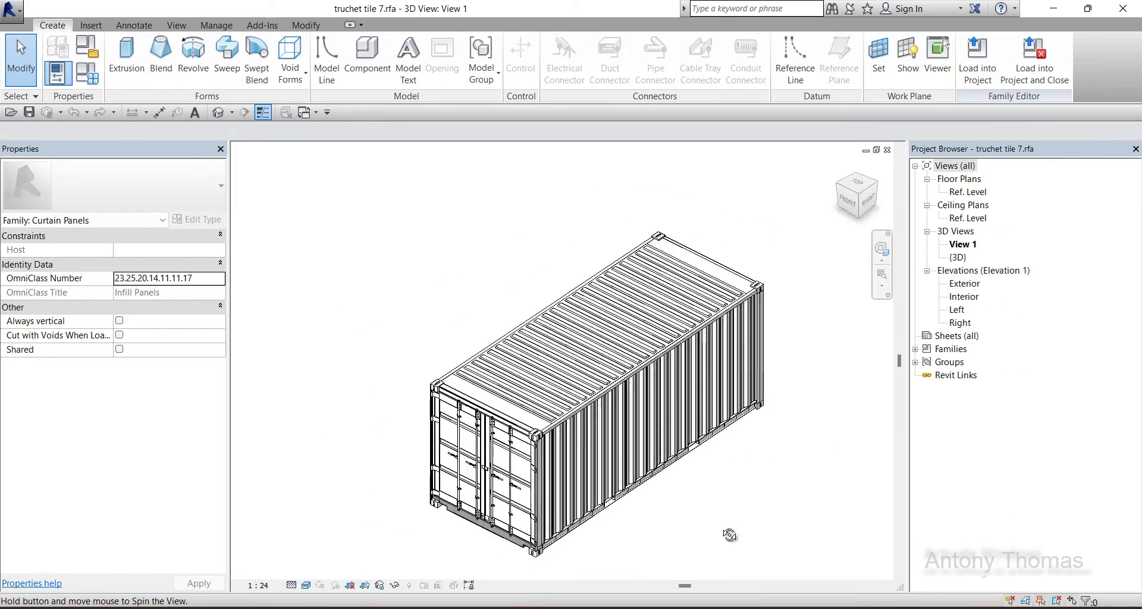
{"action": "middle_click_drag", "start_coordinate": [729, 535], "coordinate": [599, 434], "text": "shift"}
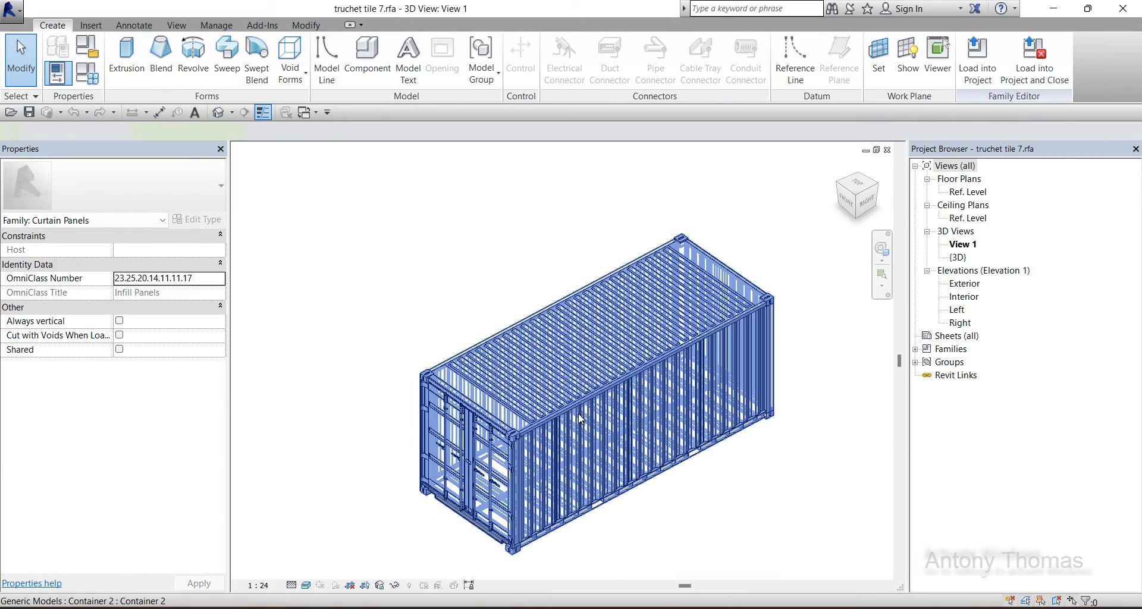
{"action": "left_click", "coordinate": [581, 418]}
{"action": "left_click", "coordinate": [364, 354]}
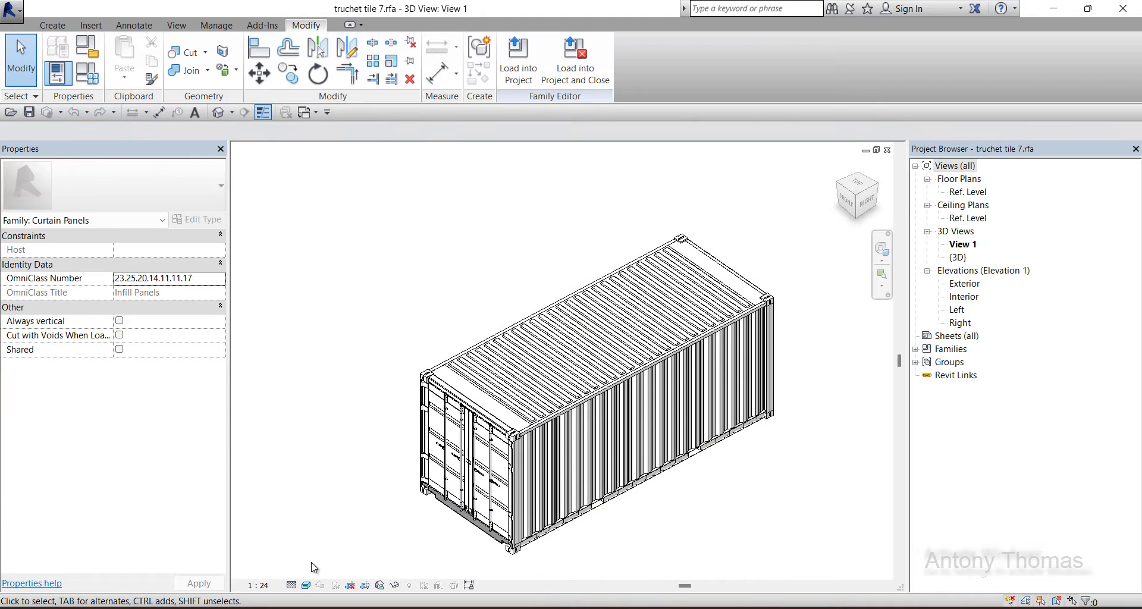
- Switch Detail Level to Medium to show the container as a plain box, then back to Fine
{"action": "left_click", "coordinate": [305, 586]}
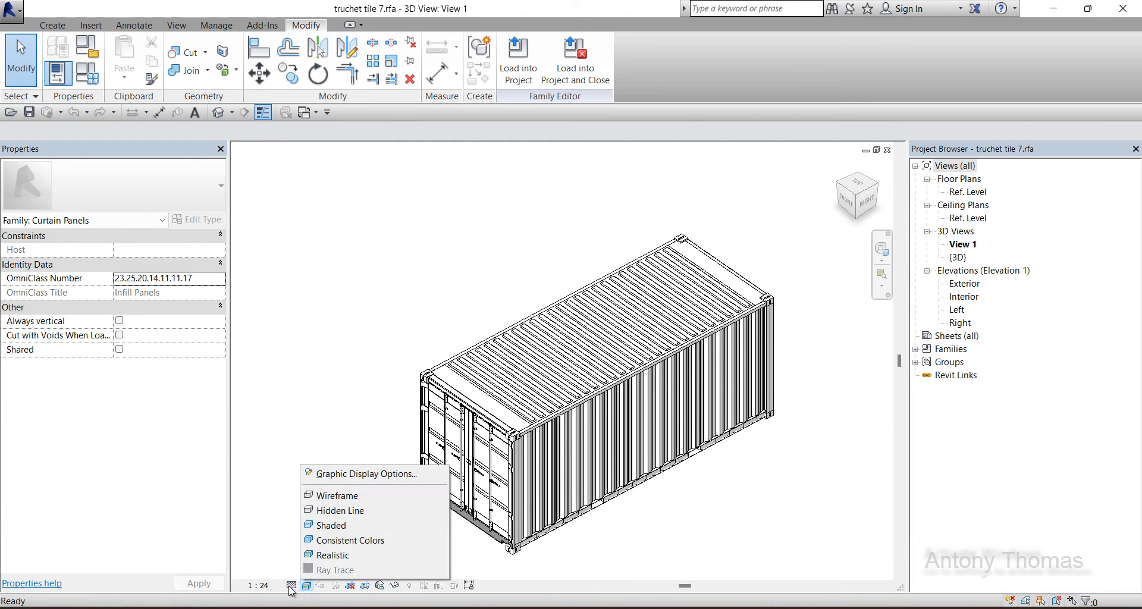
{"action": "left_click", "coordinate": [291, 586]}
{"action": "left_click", "coordinate": [315, 555]}
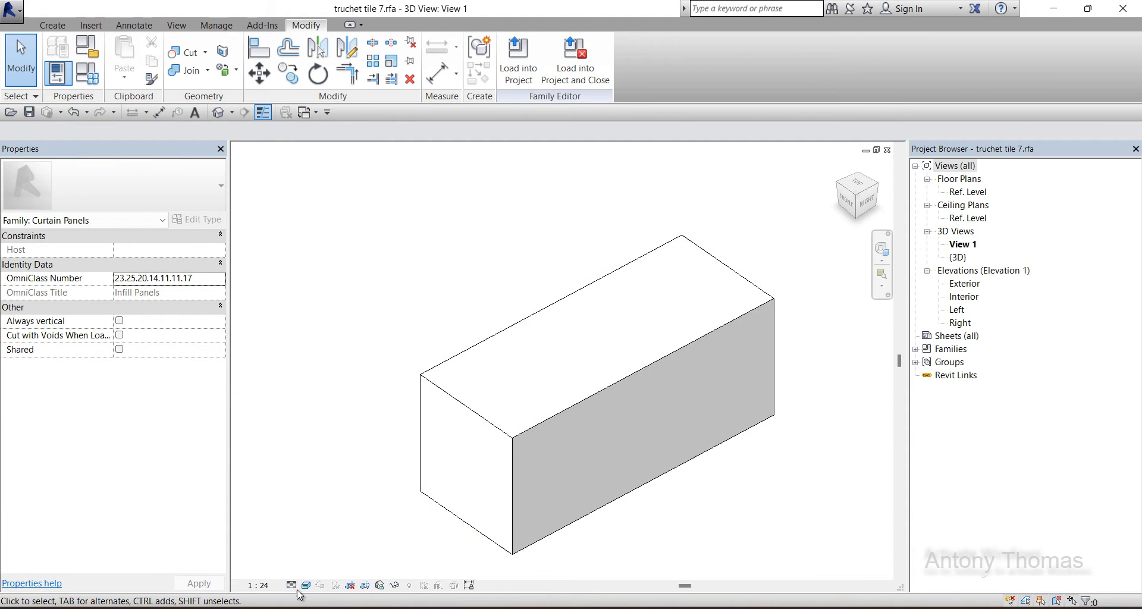
{"action": "mouse_move", "coordinate": [416, 420]}
{"action": "middle_mouse_down", "text": "shift"}
{"action": "mouse_move", "coordinate": [563, 459]}
{"action": "mouse_move", "coordinate": [346, 567]}
{"action": "middle_mouse_up", "text": "shift"}
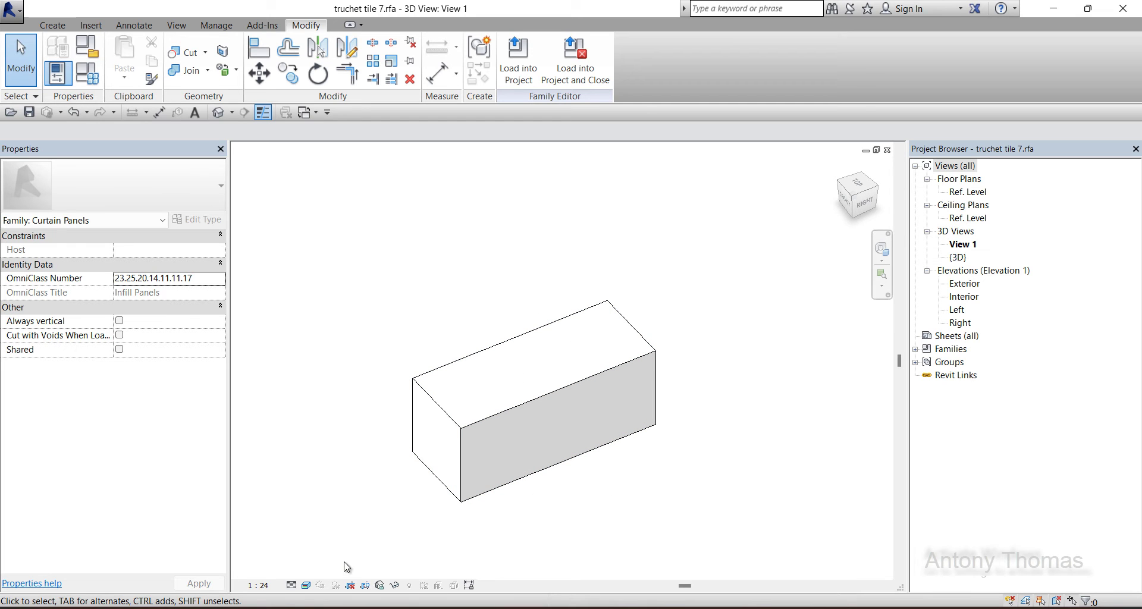
{"action": "left_click", "coordinate": [291, 585]}
{"action": "left_click", "coordinate": [314, 569]}
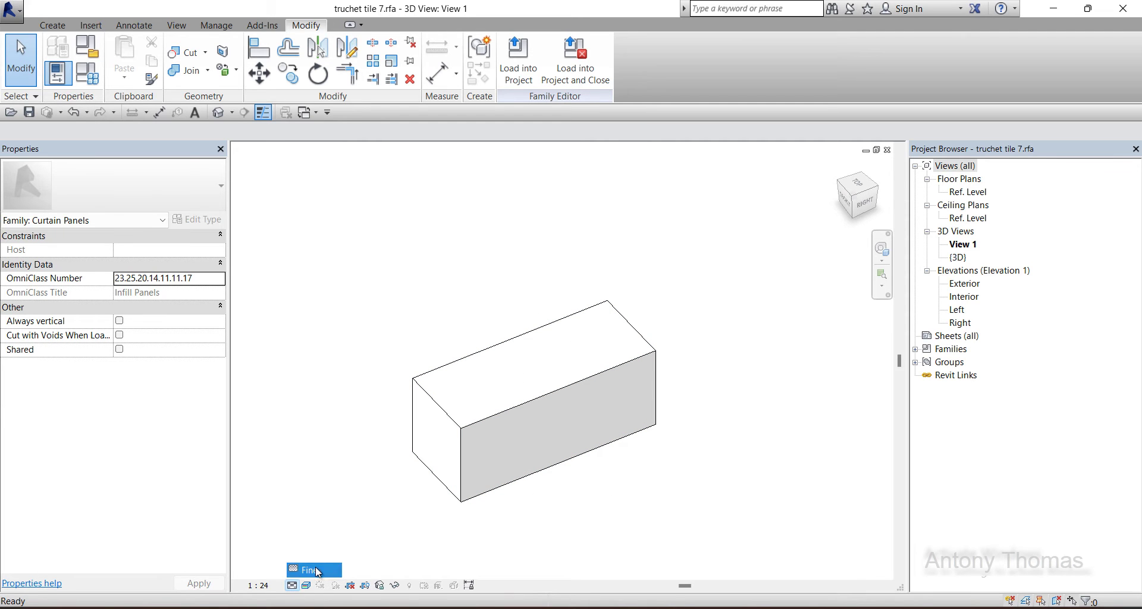
{"action": "left_click", "coordinate": [550, 388]}
{"action": "middle_click_drag", "start_coordinate": [550, 388], "coordinate": [522, 415], "text": "shift"}
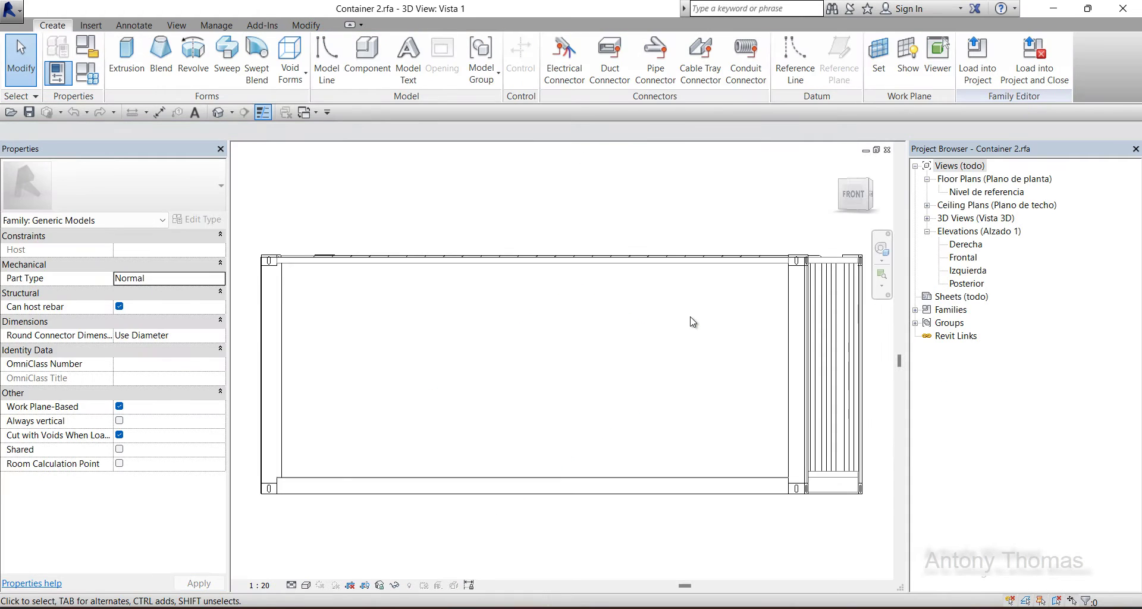
{"action": "middle_click_drag", "start_coordinate": [672, 225], "coordinate": [454, 372], "text": "shift"}
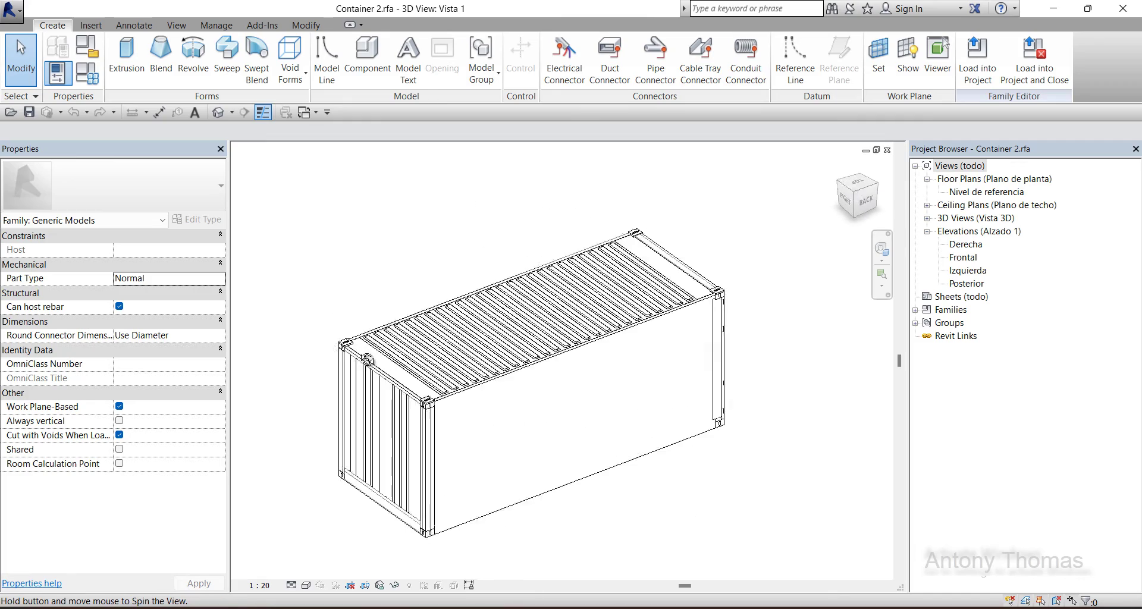
{"action": "left_click", "coordinate": [887, 149]}
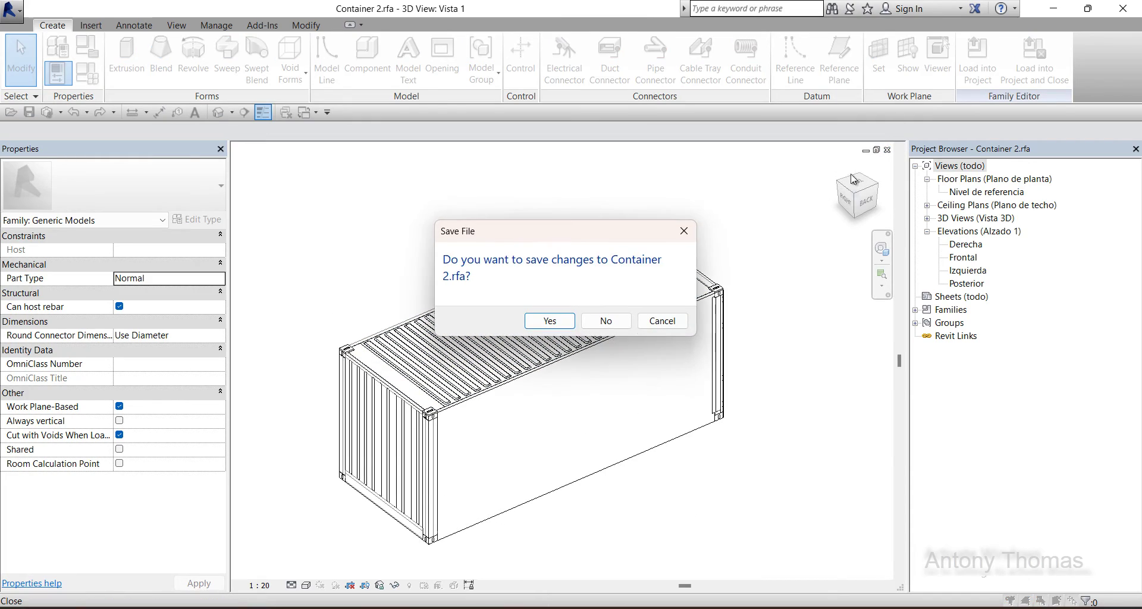
{"action": "left_click", "coordinate": [626, 322]}
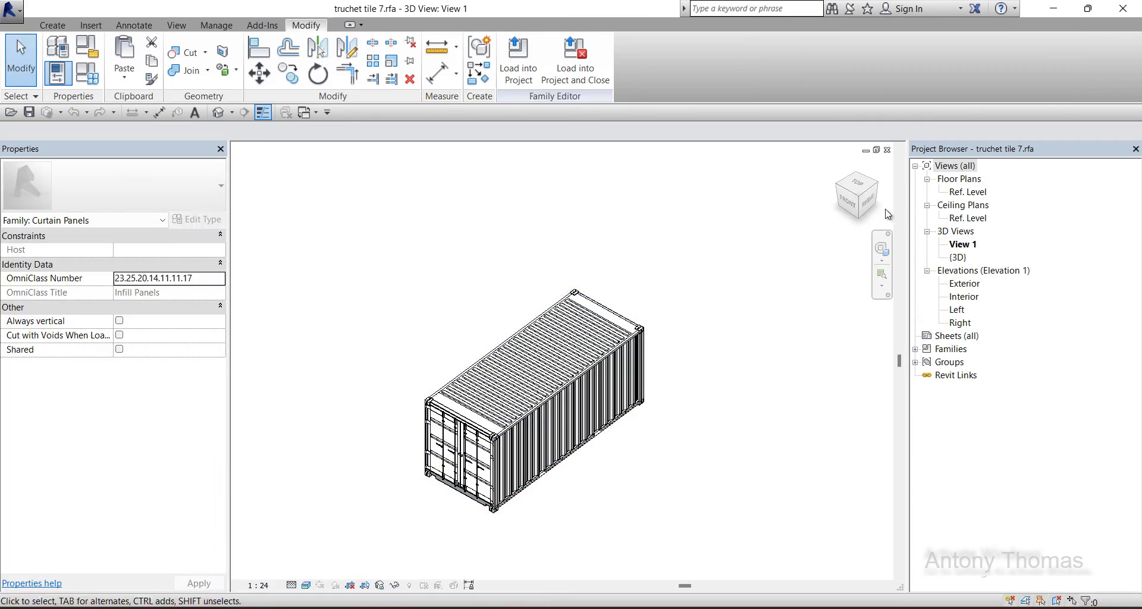
- Open the Ref. Level plan of truchet tile 7 and frame the A = 1500 dimension
{"action": "double_click", "coordinate": [963, 193]}
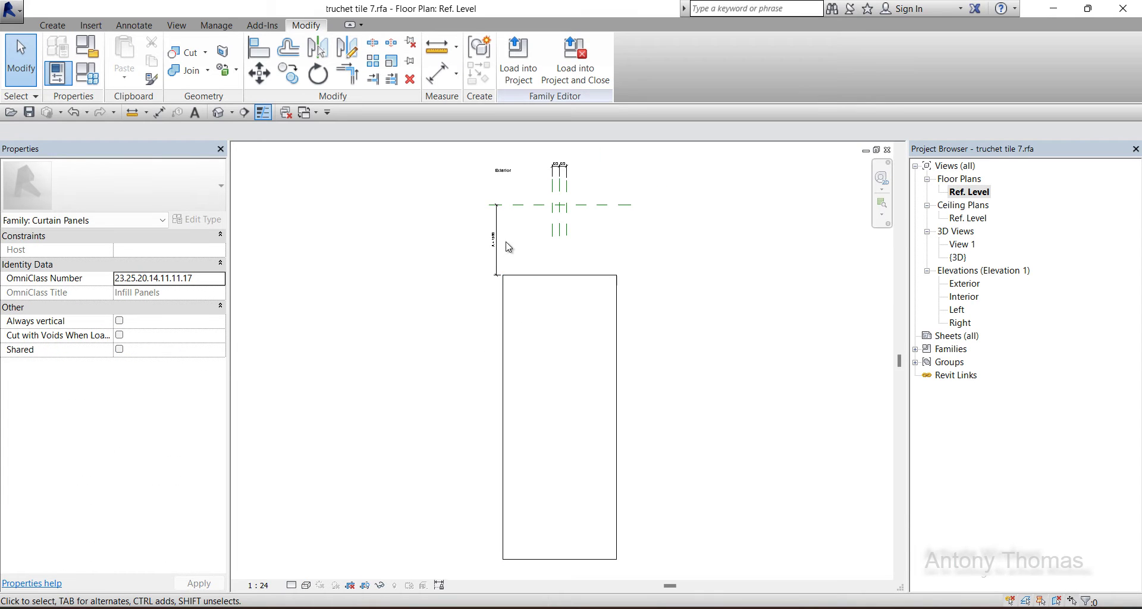
{"action": "scroll", "coordinate": [476, 256], "scroll_direction": "up", "scroll_amount": 5}
{"action": "scroll", "coordinate": [449, 400], "scroll_direction": "down", "scroll_amount": 3}
{"action": "scroll", "coordinate": [452, 357], "scroll_direction": "up", "scroll_amount": 3}
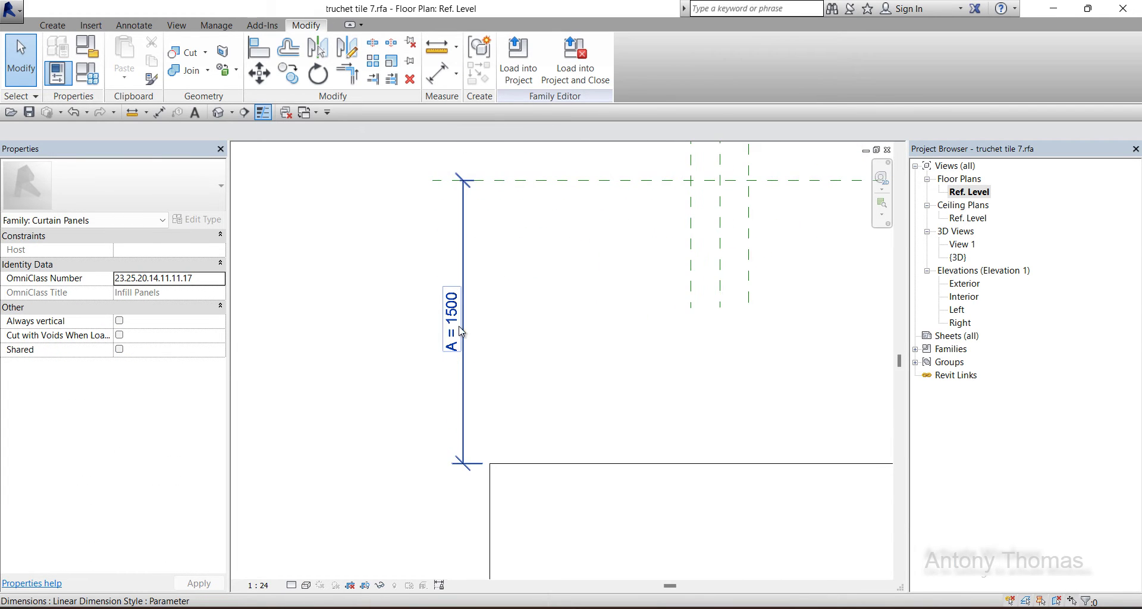
{"action": "middle_click_drag", "start_coordinate": [538, 372], "coordinate": [535, 403]}
{"action": "scroll", "coordinate": [535, 403], "scroll_direction": "down", "scroll_amount": 3}
{"action": "scroll", "coordinate": [469, 437], "scroll_direction": "down", "scroll_amount": 1}
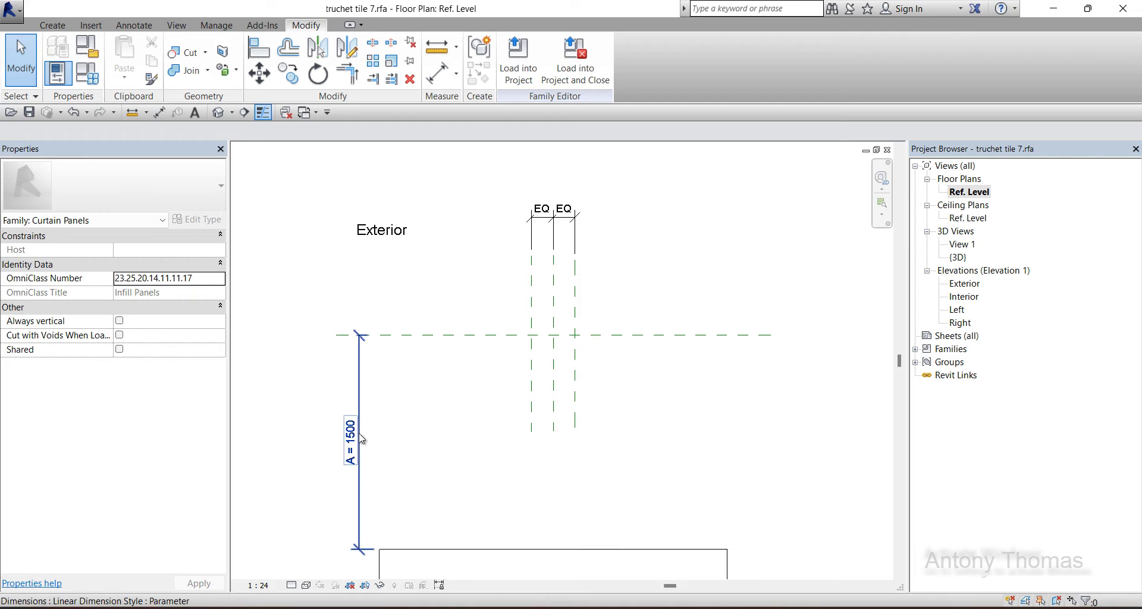
- Review A's Option-based formula in Family Types, then close the truchet tile 7 family
{"action": "left_click", "coordinate": [99, 84]}
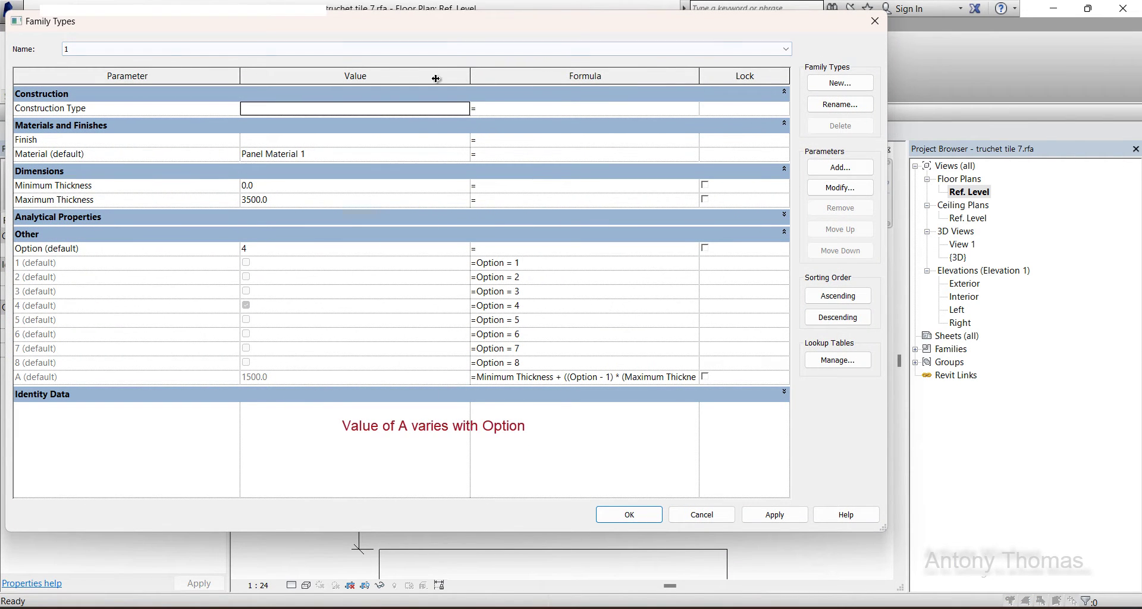
{"action": "left_click_drag", "start_coordinate": [470, 76], "coordinate": [332, 76]}
{"action": "left_click_drag", "start_coordinate": [562, 75], "coordinate": [706, 72]}
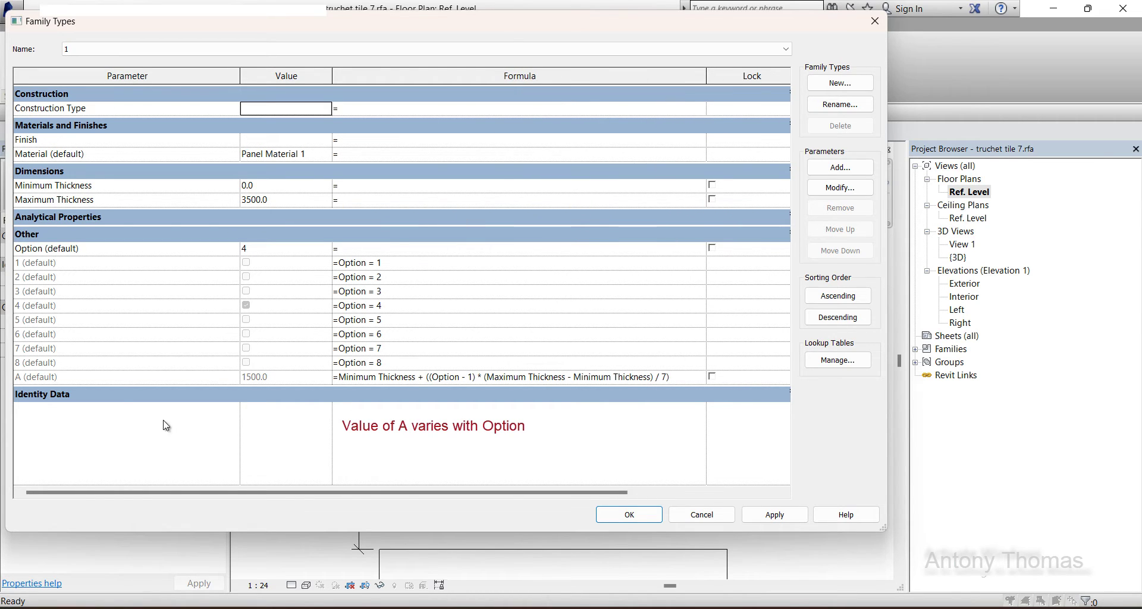
{"action": "left_click", "coordinate": [123, 377]}
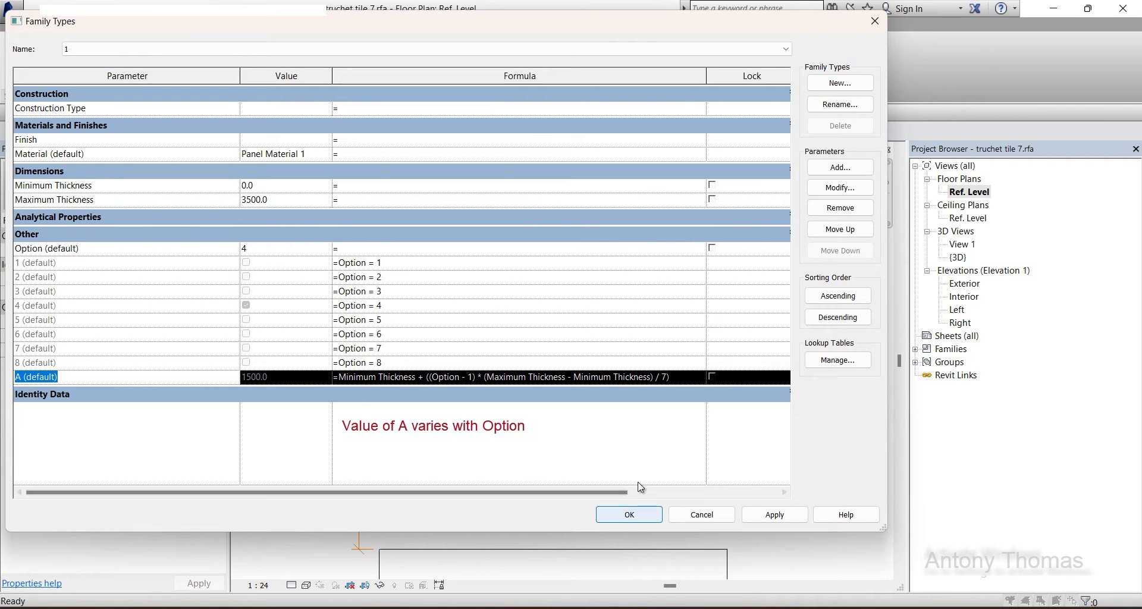
{"action": "left_click", "coordinate": [875, 24]}
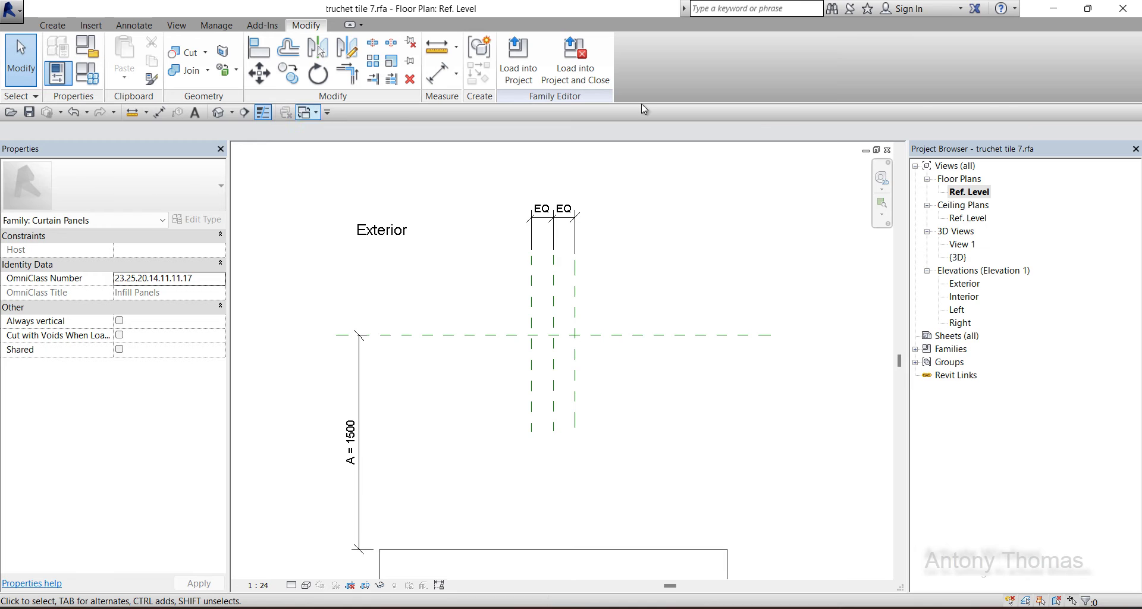
{"action": "left_click", "coordinate": [888, 150]}
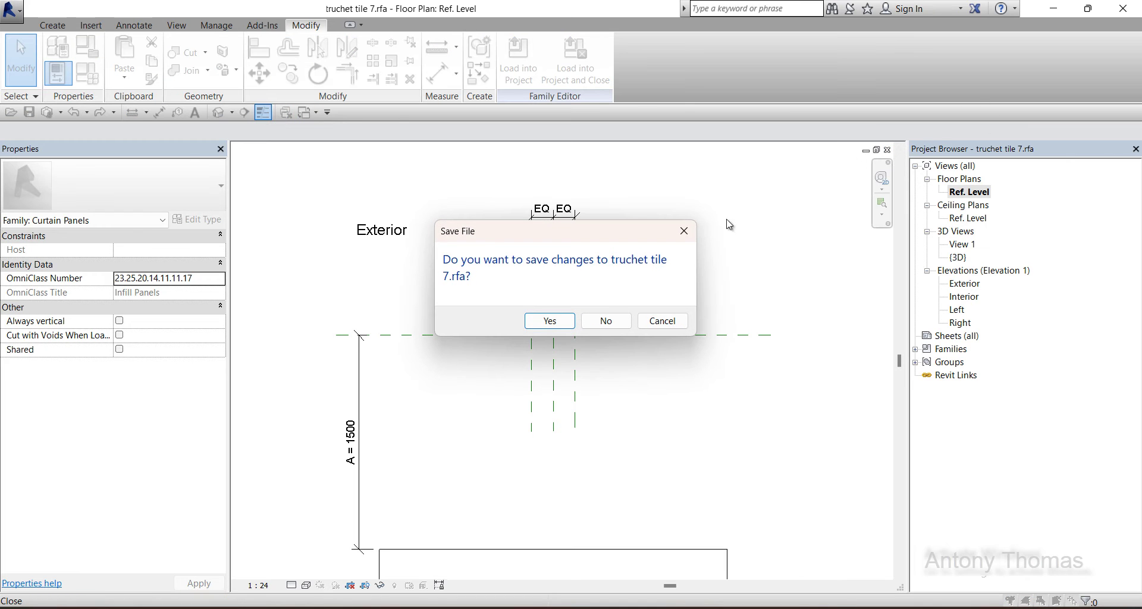
- Discard the family changes and show the project's 3D container wall at Fine detail
{"action": "left_click", "coordinate": [606, 322]}
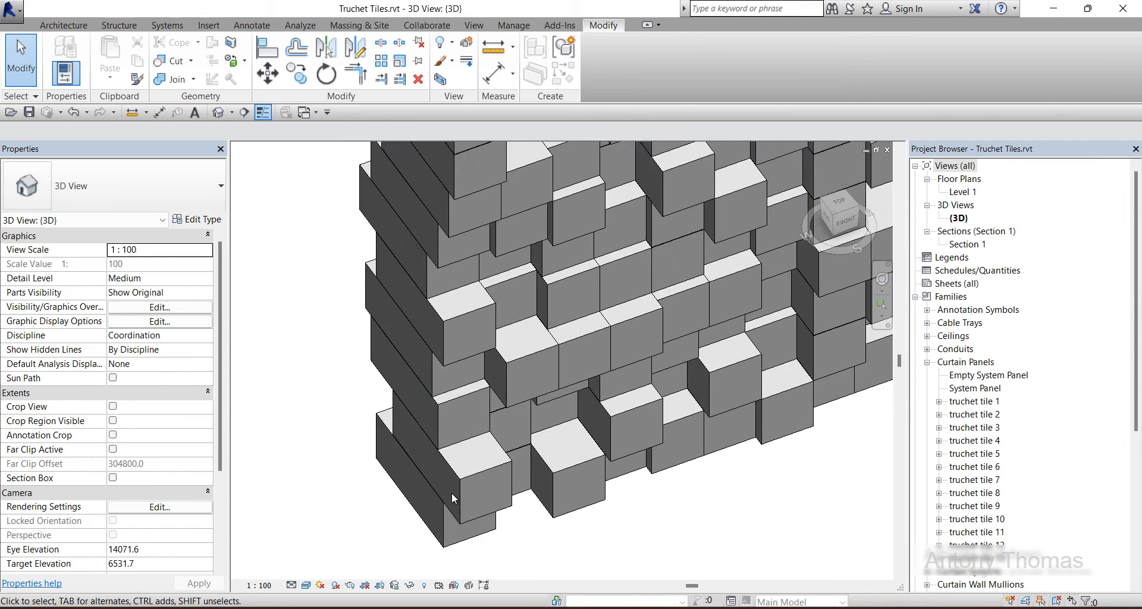
{"action": "scroll", "coordinate": [452, 492], "scroll_direction": "up", "scroll_amount": 3}
{"action": "middle_click_drag", "start_coordinate": [741, 266], "coordinate": [320, 583]}
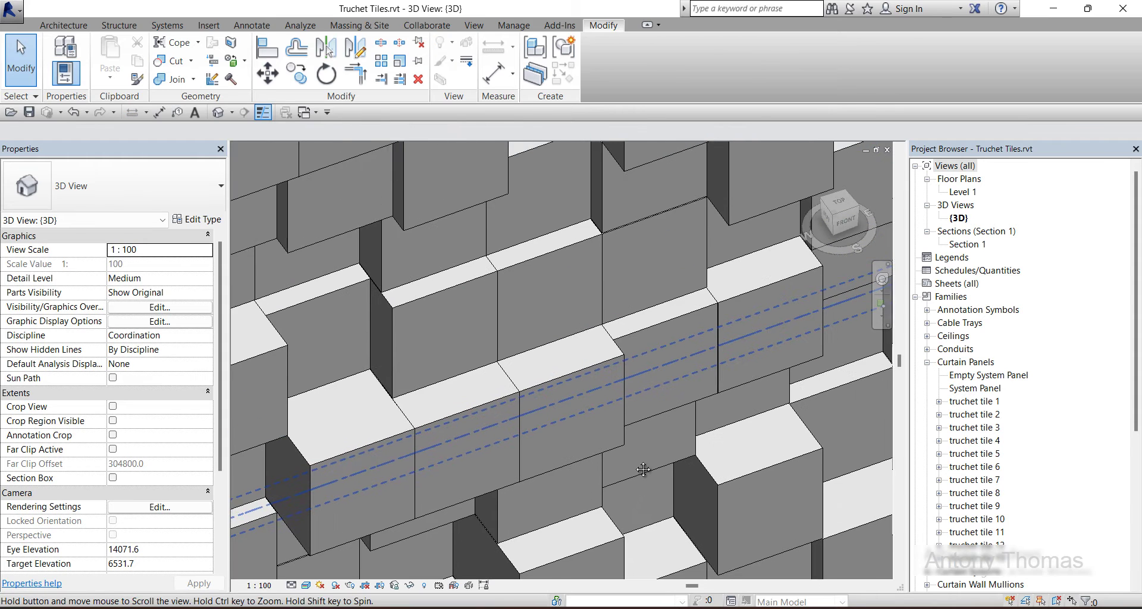
{"action": "left_click", "coordinate": [294, 586]}
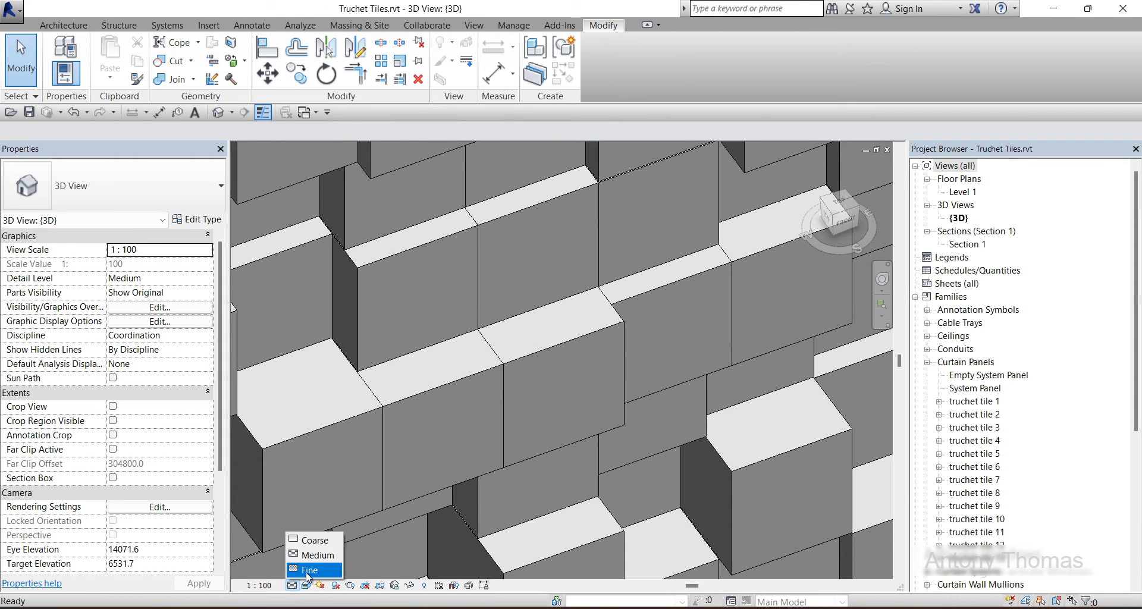
{"action": "left_click", "coordinate": [303, 573]}
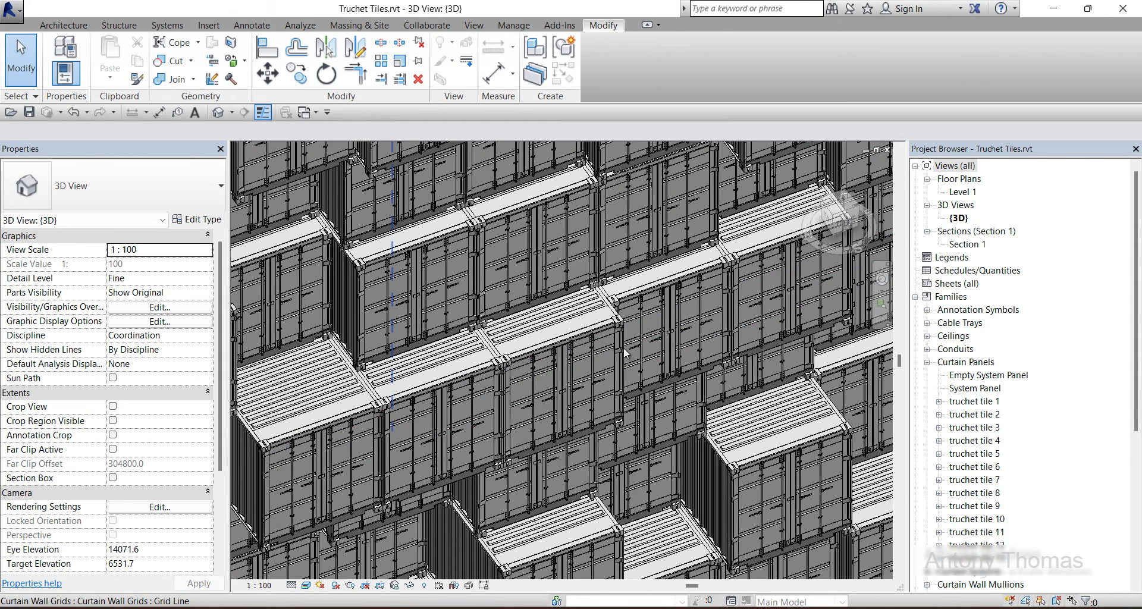
- Select a truchet tile 7 container panel to check its Option value, then clear the selection
{"action": "left_click", "coordinate": [601, 327]}
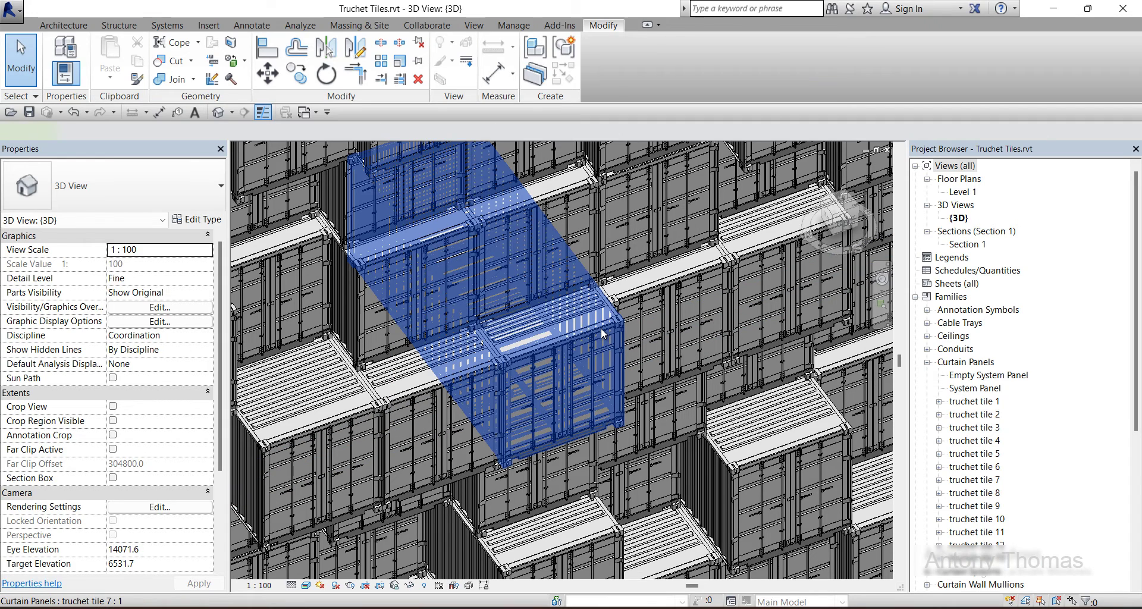
{"action": "left_click", "coordinate": [601, 327]}
{"action": "scroll", "coordinate": [182, 385], "scroll_direction": "down", "scroll_amount": 1}
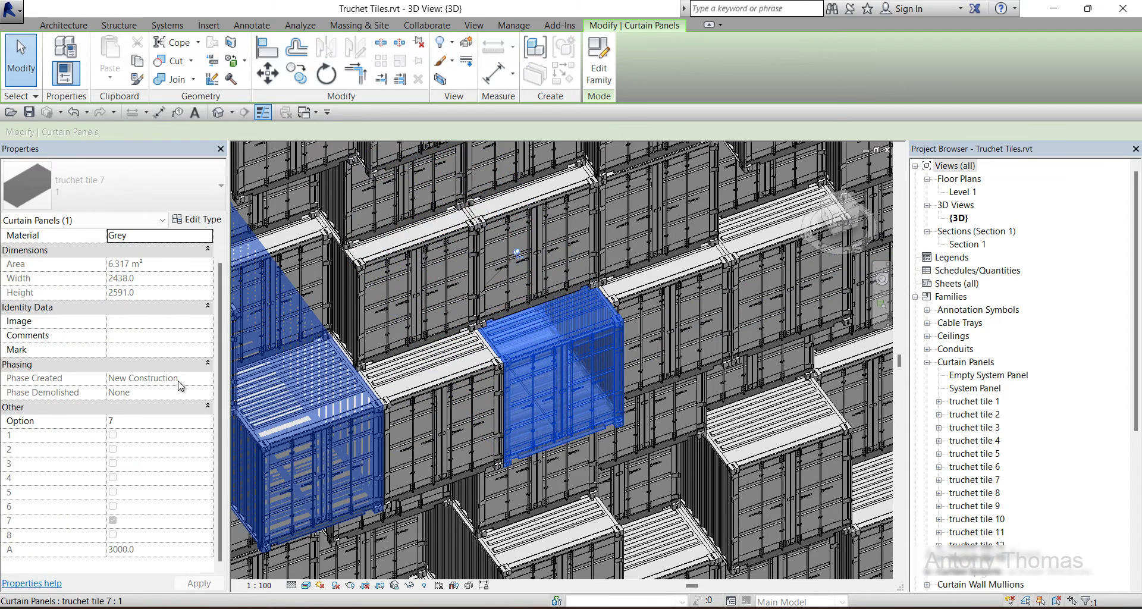
{"action": "scroll", "coordinate": [182, 386], "scroll_direction": "up", "scroll_amount": 1}
{"action": "key", "text": "Escape"}
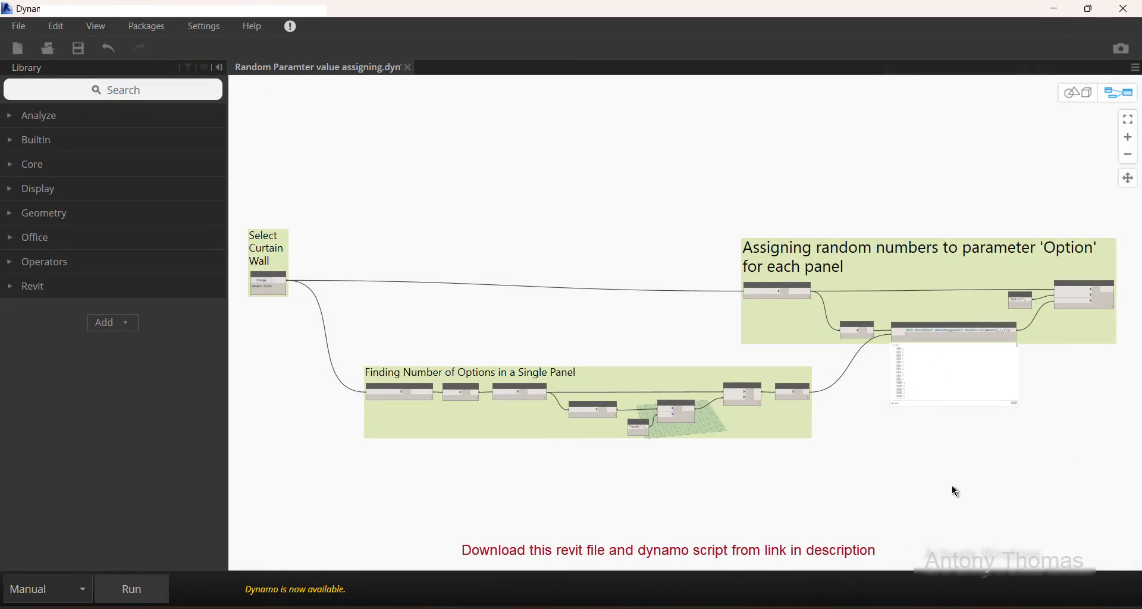
- Follow the curtain wall wire from Select Curtain Wall through the Finding Number of Options group
{"action": "scroll", "coordinate": [944, 485], "scroll_direction": "down", "scroll_amount": 5}
{"action": "scroll", "coordinate": [944, 485], "scroll_direction": "up", "scroll_amount": 4}
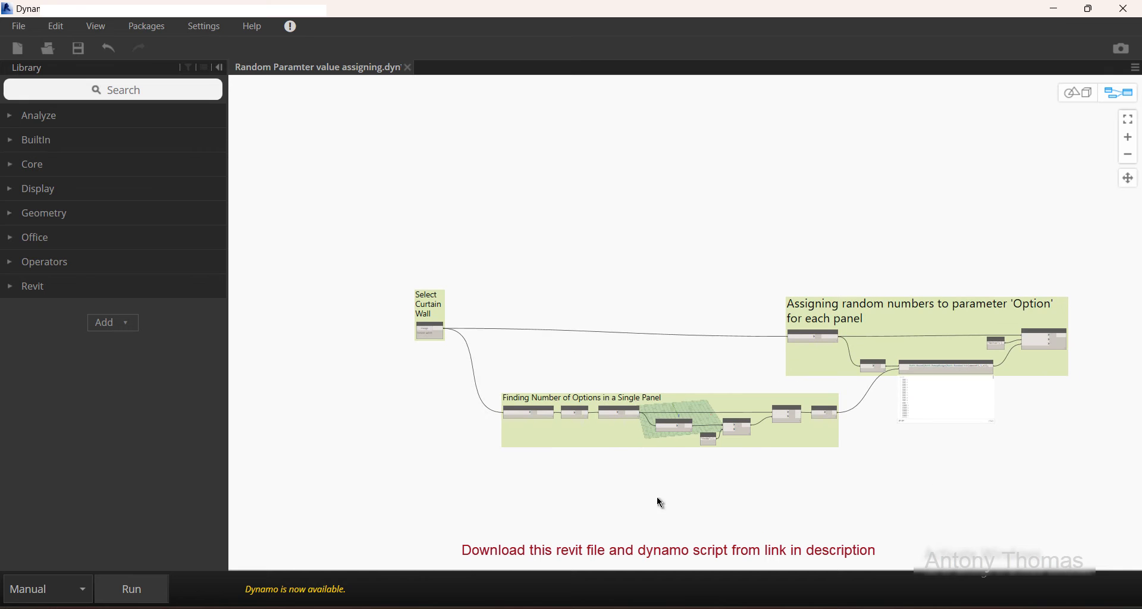
{"action": "scroll", "coordinate": [435, 368], "scroll_direction": "up", "scroll_amount": 5}
{"action": "middle_click_drag", "start_coordinate": [432, 355], "coordinate": [431, 549]}
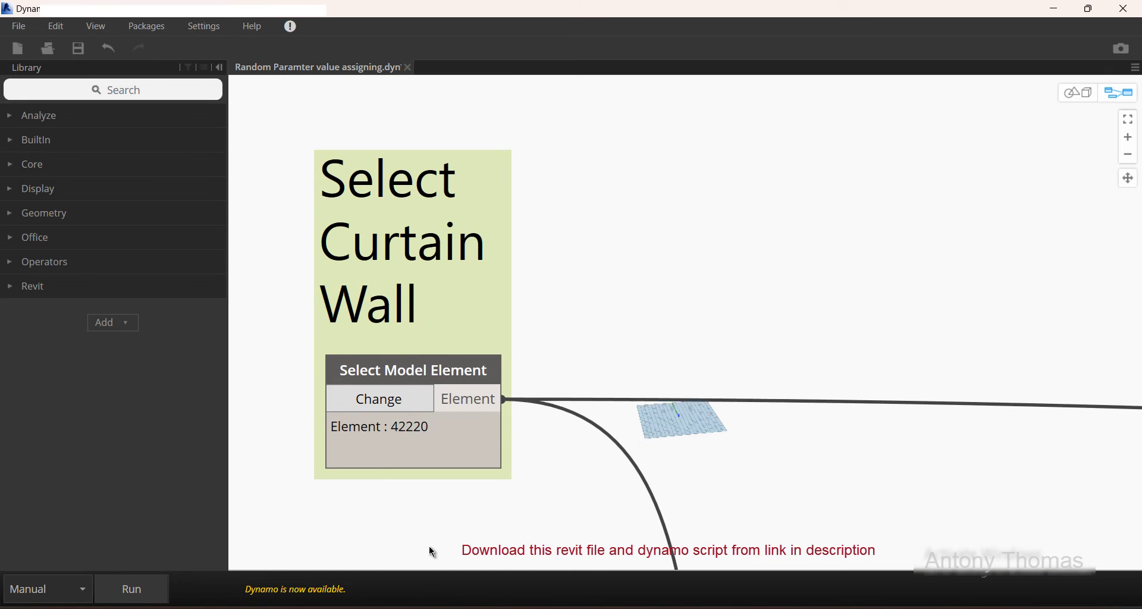
{"action": "scroll", "coordinate": [710, 156], "scroll_direction": "down", "scroll_amount": 3}
{"action": "middle_click_drag", "start_coordinate": [955, 397], "coordinate": [472, 204]}
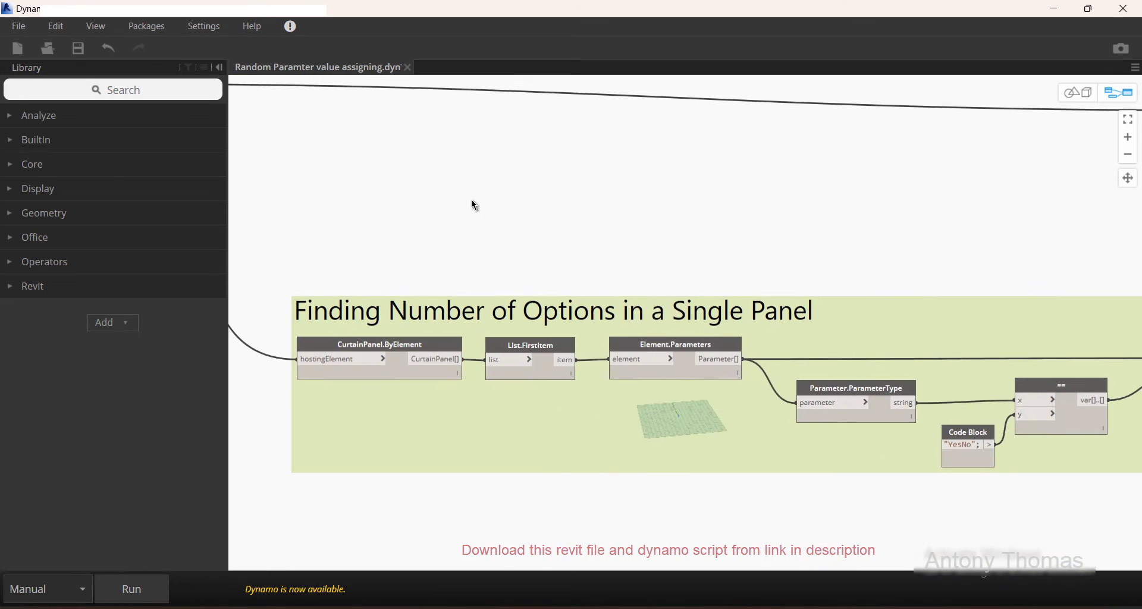
{"action": "scroll", "coordinate": [473, 211], "scroll_direction": "down", "scroll_amount": 1}
{"action": "scroll", "coordinate": [415, 272], "scroll_direction": "up", "scroll_amount": 1}
{"action": "scroll", "coordinate": [420, 279], "scroll_direction": "up", "scroll_amount": 3}
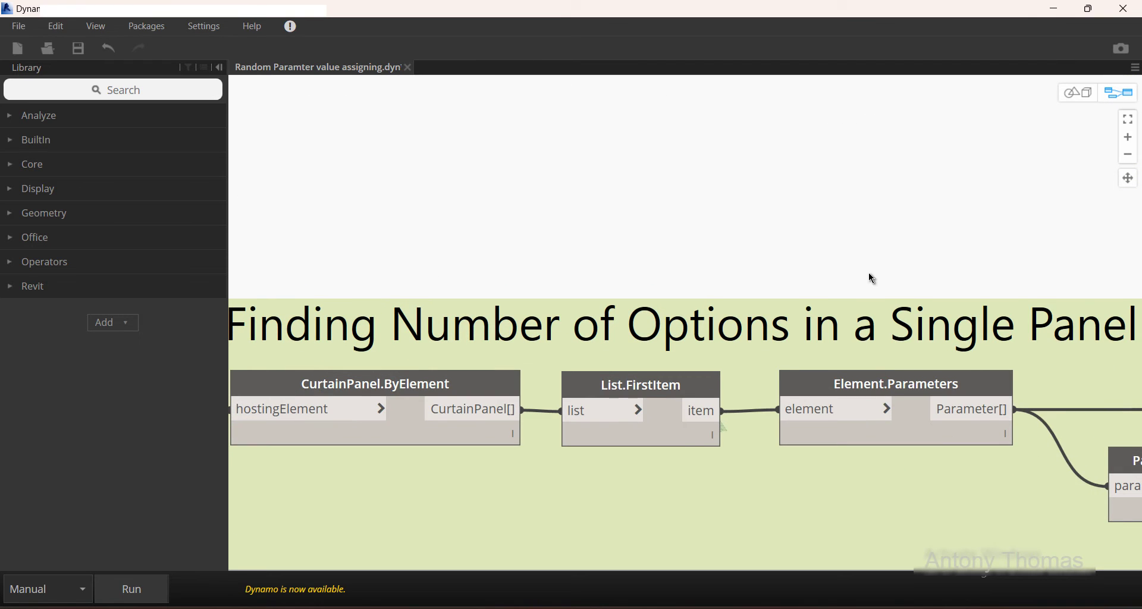
{"action": "scroll", "coordinate": [916, 274], "scroll_direction": "down", "scroll_amount": 1}
{"action": "middle_click_drag", "start_coordinate": [989, 270], "coordinate": [553, 237]}
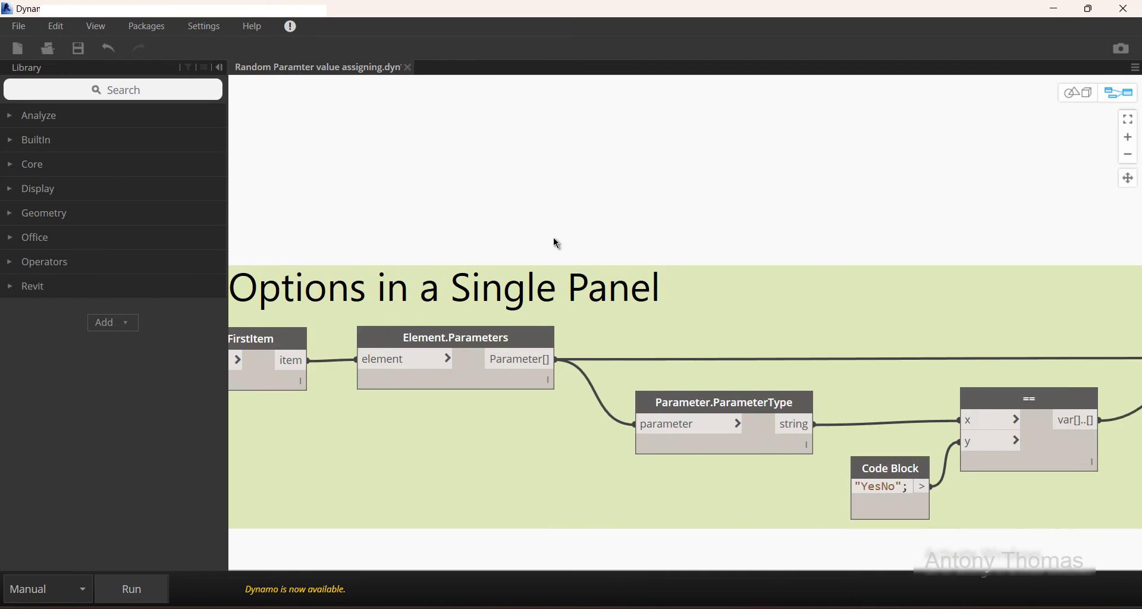
{"action": "scroll", "coordinate": [554, 237], "scroll_direction": "down", "scroll_amount": 1}
{"action": "middle_click_drag", "start_coordinate": [1076, 242], "coordinate": [515, 264]}
{"action": "scroll", "coordinate": [515, 263], "scroll_direction": "up", "scroll_amount": 1}
{"action": "scroll", "coordinate": [515, 263], "scroll_direction": "down", "scroll_amount": 1}
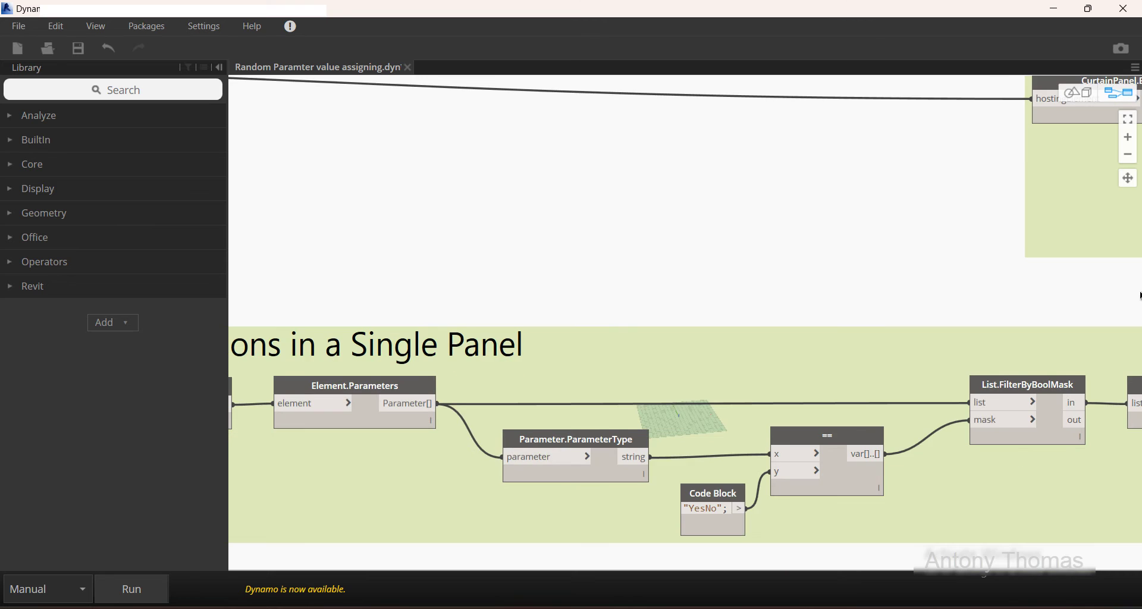
{"action": "middle_click_drag", "start_coordinate": [1118, 299], "coordinate": [647, 308]}
- Inspect the random assignment group's Element.SetParameterByName node and its "Option" code block
{"action": "middle_click_drag", "start_coordinate": [885, 329], "coordinate": [650, 474]}
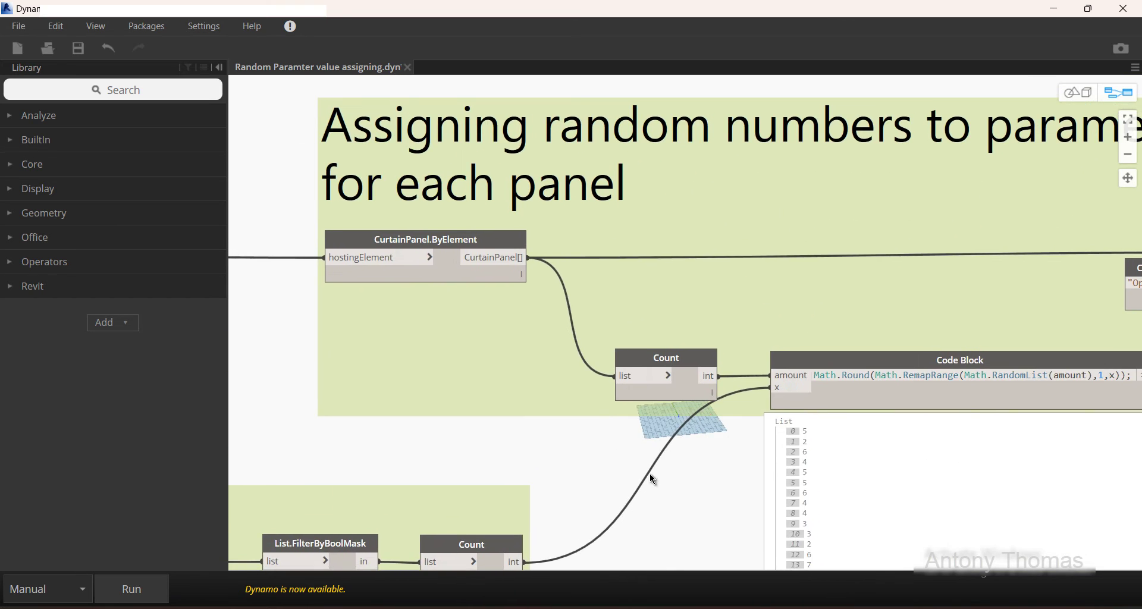
{"action": "scroll", "coordinate": [609, 486], "scroll_direction": "down", "scroll_amount": 1}
{"action": "middle_click_drag", "start_coordinate": [844, 295], "coordinate": [744, 293]}
{"action": "scroll", "coordinate": [744, 293], "scroll_direction": "down", "scroll_amount": 1}
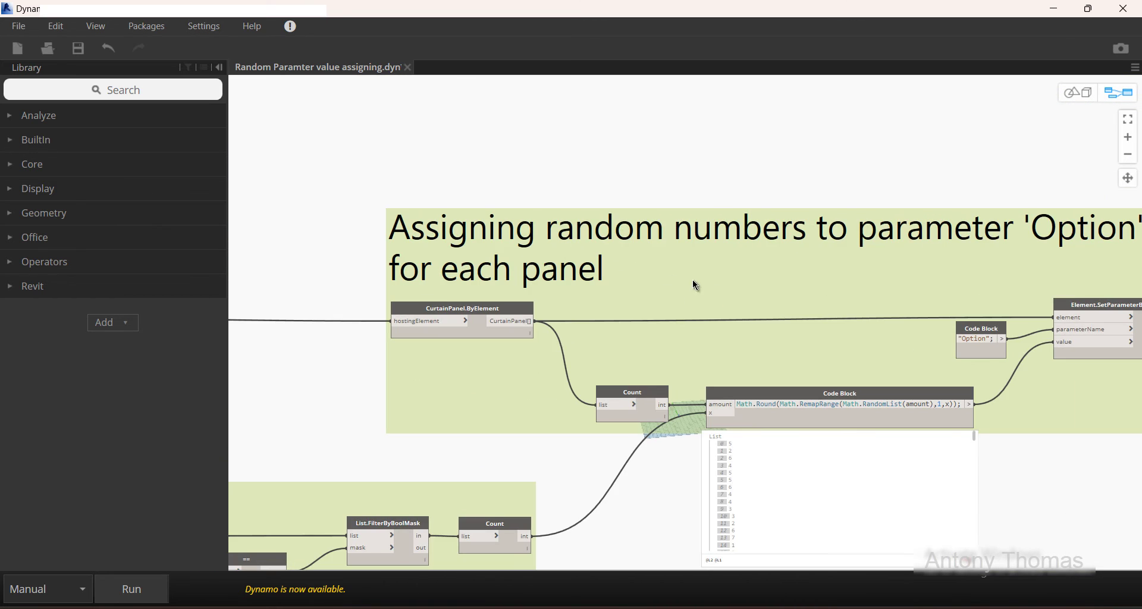
{"action": "middle_click_drag", "start_coordinate": [914, 260], "coordinate": [807, 246]}
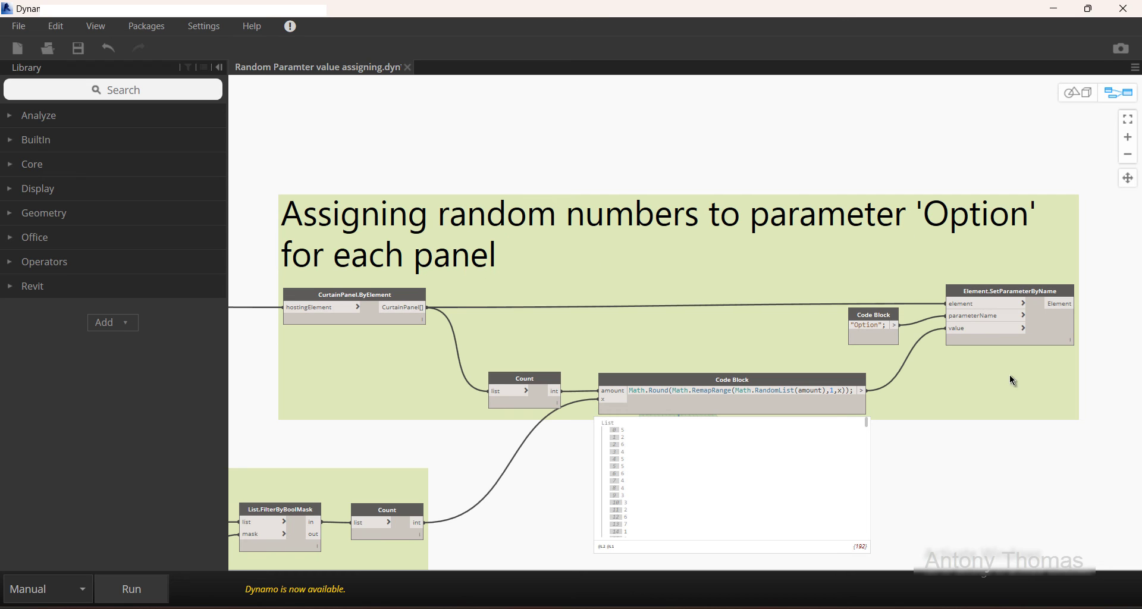
{"action": "middle_click_drag", "start_coordinate": [961, 392], "coordinate": [797, 400]}
{"action": "scroll", "coordinate": [785, 392], "scroll_direction": "down", "scroll_amount": 3}
{"action": "scroll", "coordinate": [755, 312], "scroll_direction": "up", "scroll_amount": 5}
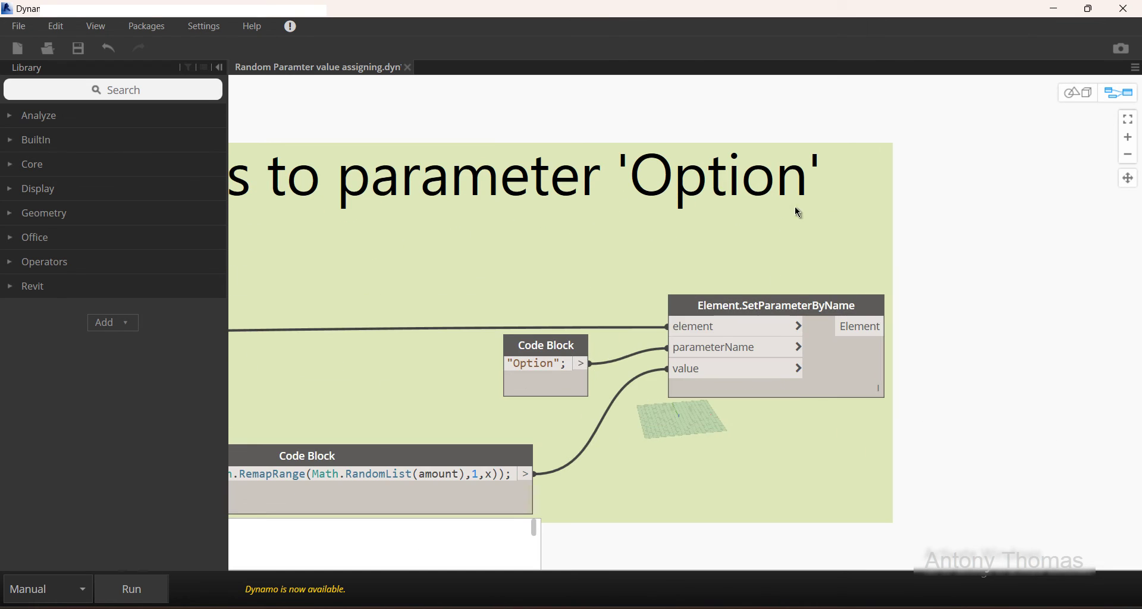
{"action": "scroll", "coordinate": [1007, 212], "scroll_direction": "down", "scroll_amount": 3}
{"action": "scroll", "coordinate": [1071, 357], "scroll_direction": "down", "scroll_amount": 2}
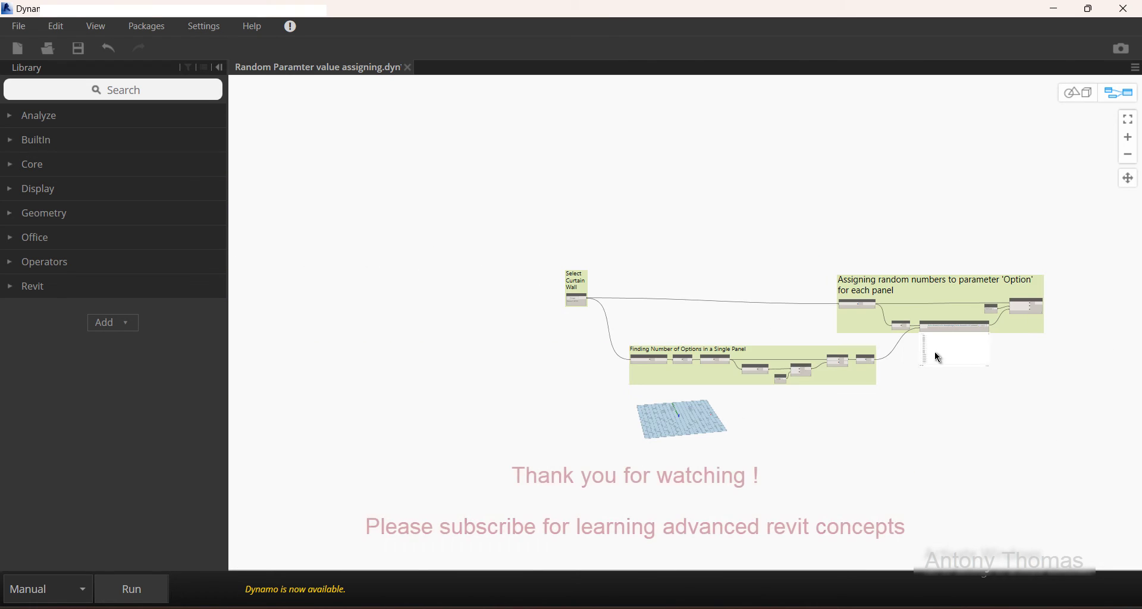
{"action": "scroll", "coordinate": [940, 357], "scroll_direction": "up", "scroll_amount": 2}
{"action": "scroll", "coordinate": [1011, 392], "scroll_direction": "up", "scroll_amount": 2}
- Select the random-number Code Block and reframe the complete node graph in the canvas
{"action": "mouse_move", "coordinate": [1055, 407]}
{"action": "middle_mouse_down"}
{"action": "mouse_move", "coordinate": [948, 437]}
{"action": "mouse_move", "coordinate": [968, 438]}
{"action": "middle_mouse_up"}
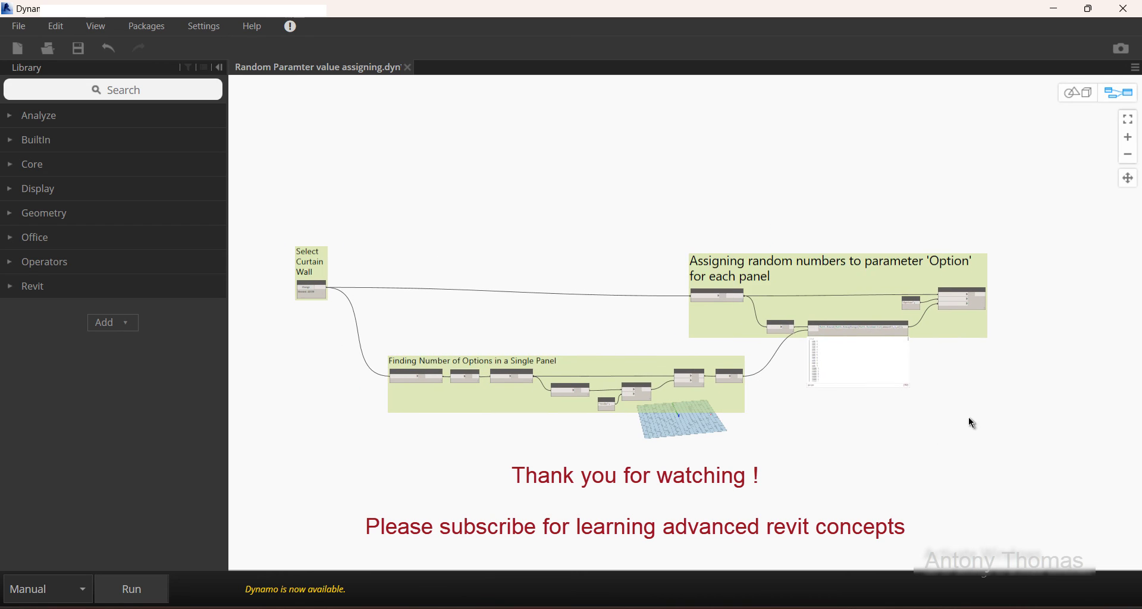
{"action": "scroll", "coordinate": [969, 422], "scroll_direction": "up", "scroll_amount": 5}
{"action": "left_click", "coordinate": [757, 214]}
{"action": "scroll", "coordinate": [922, 365], "scroll_direction": "down", "scroll_amount": 4}
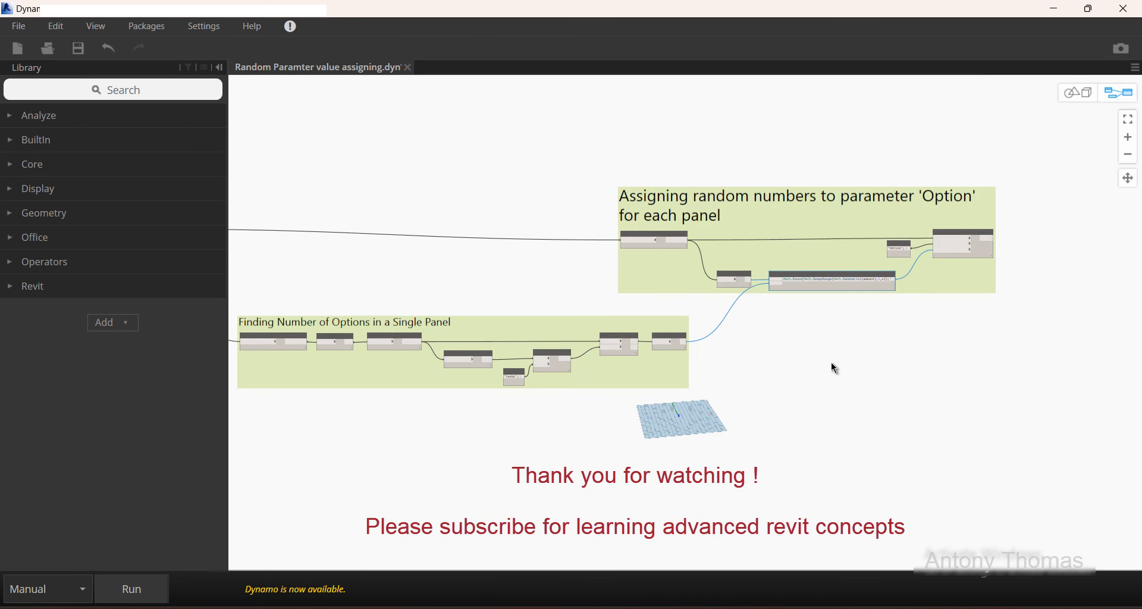
{"action": "scroll", "coordinate": [863, 397], "scroll_direction": "down", "scroll_amount": 2}
{"action": "scroll", "coordinate": [866, 395], "scroll_direction": "up", "scroll_amount": 2}
{"action": "mouse_move", "coordinate": [869, 398]}
{"action": "middle_mouse_down"}
{"action": "mouse_move", "coordinate": [931, 434]}
{"action": "mouse_move", "coordinate": [925, 413]}
{"action": "middle_mouse_up"}
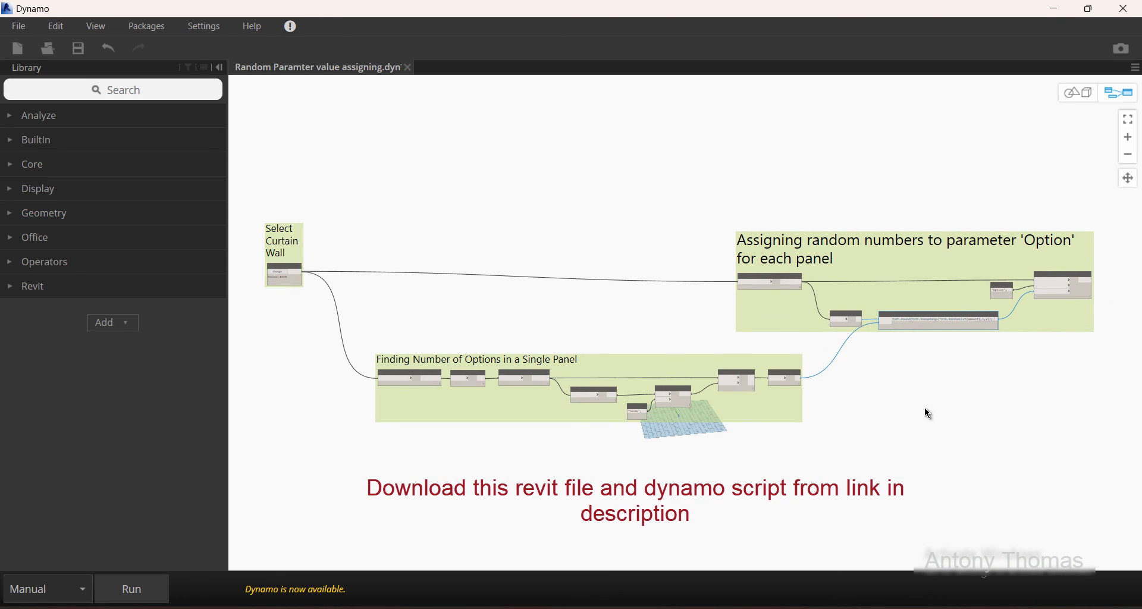